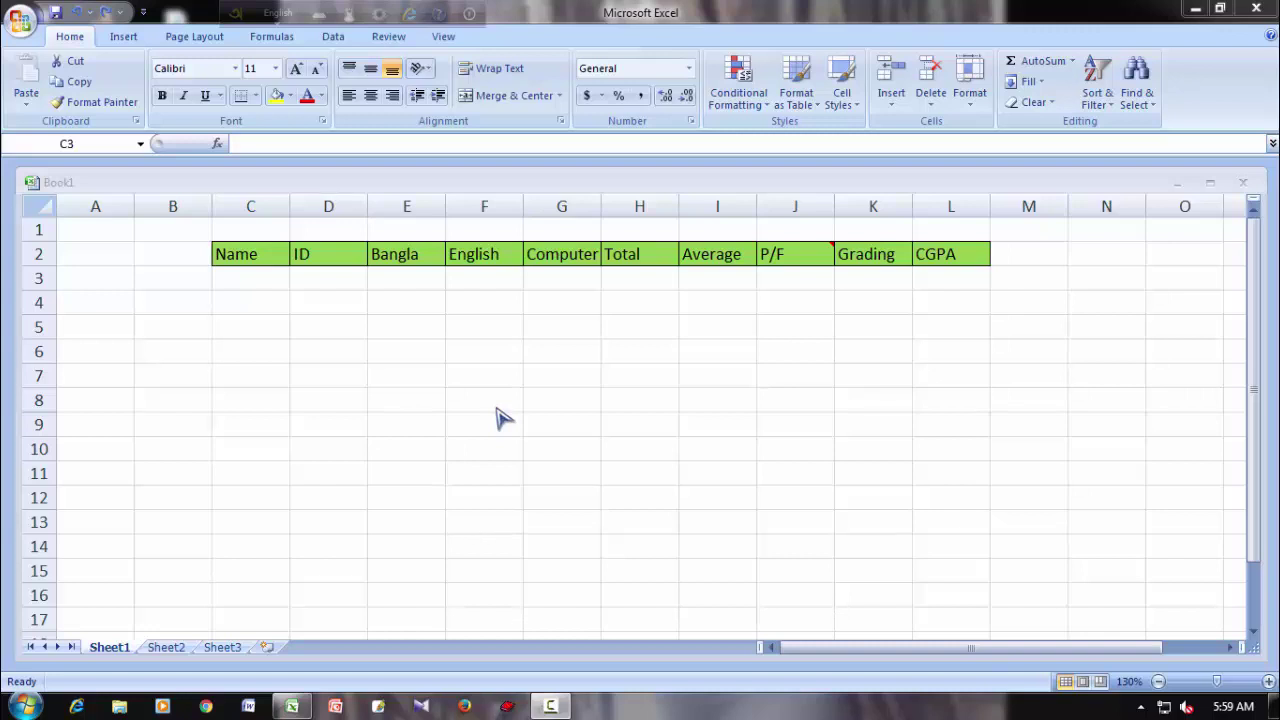
Enter the four student names one below another in cells C3 through C6.
click(246, 282)
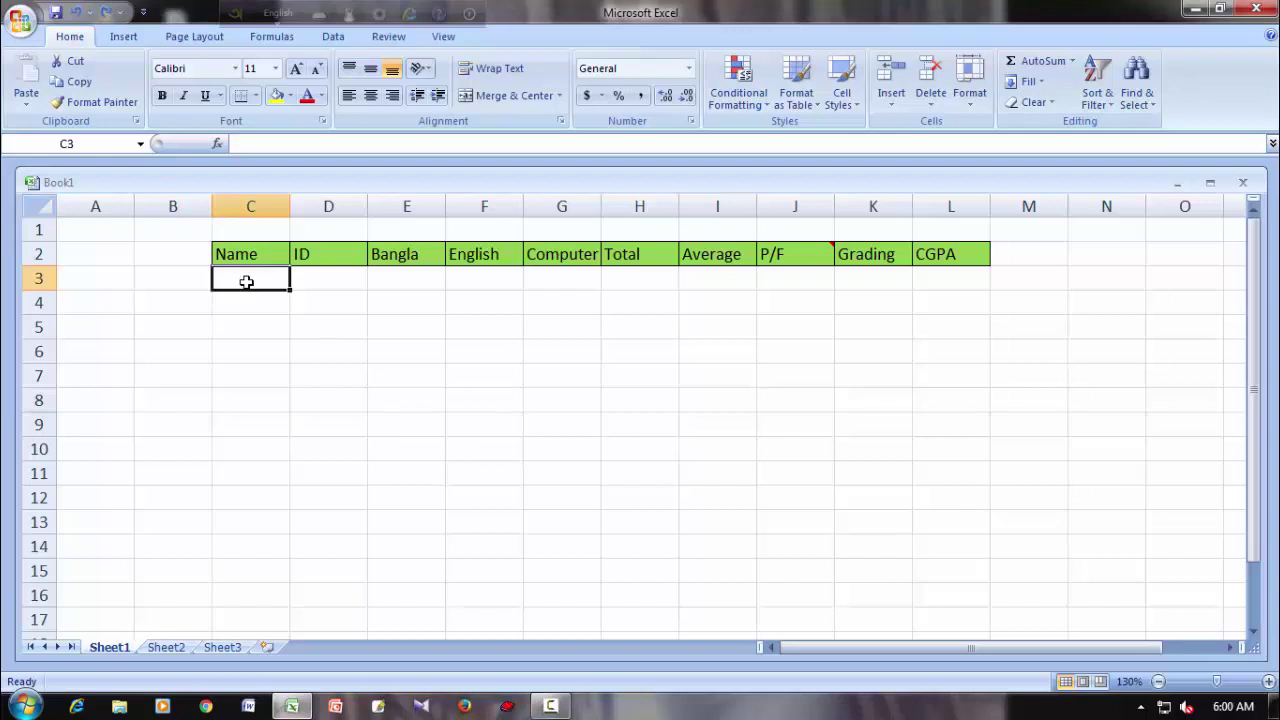
text(Ma)
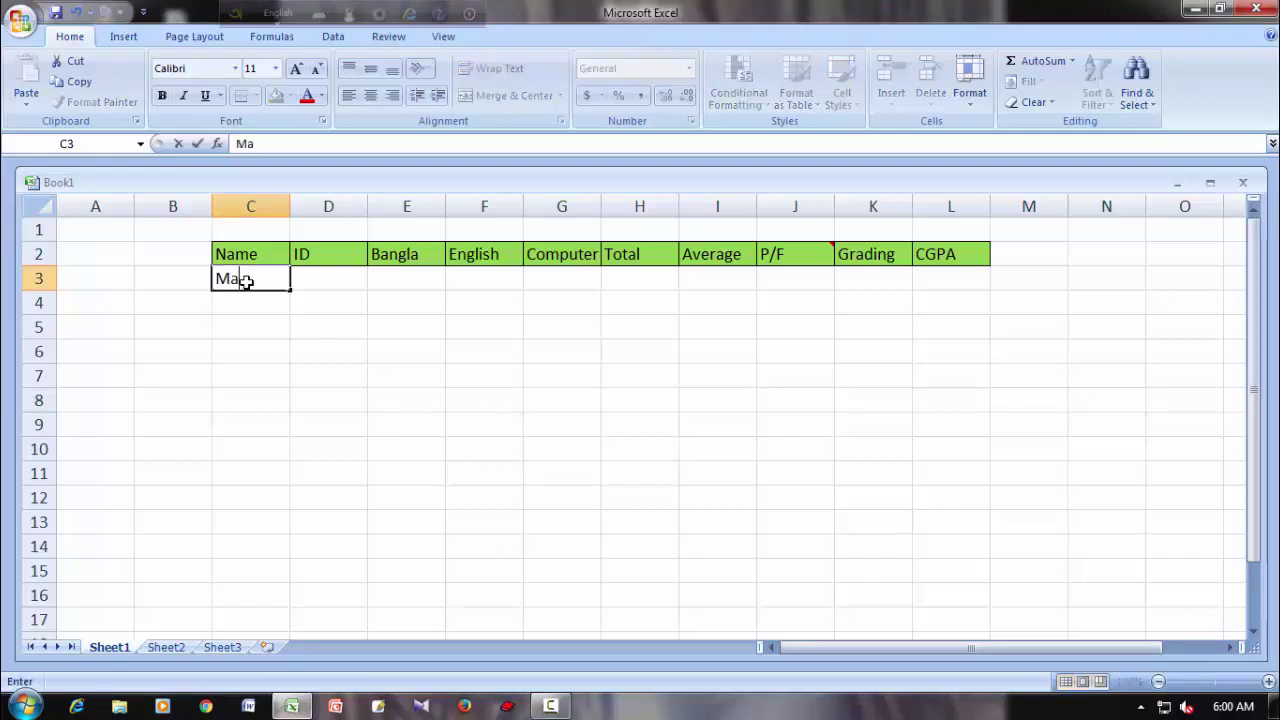
text(hir)
key(Return)
text(A)
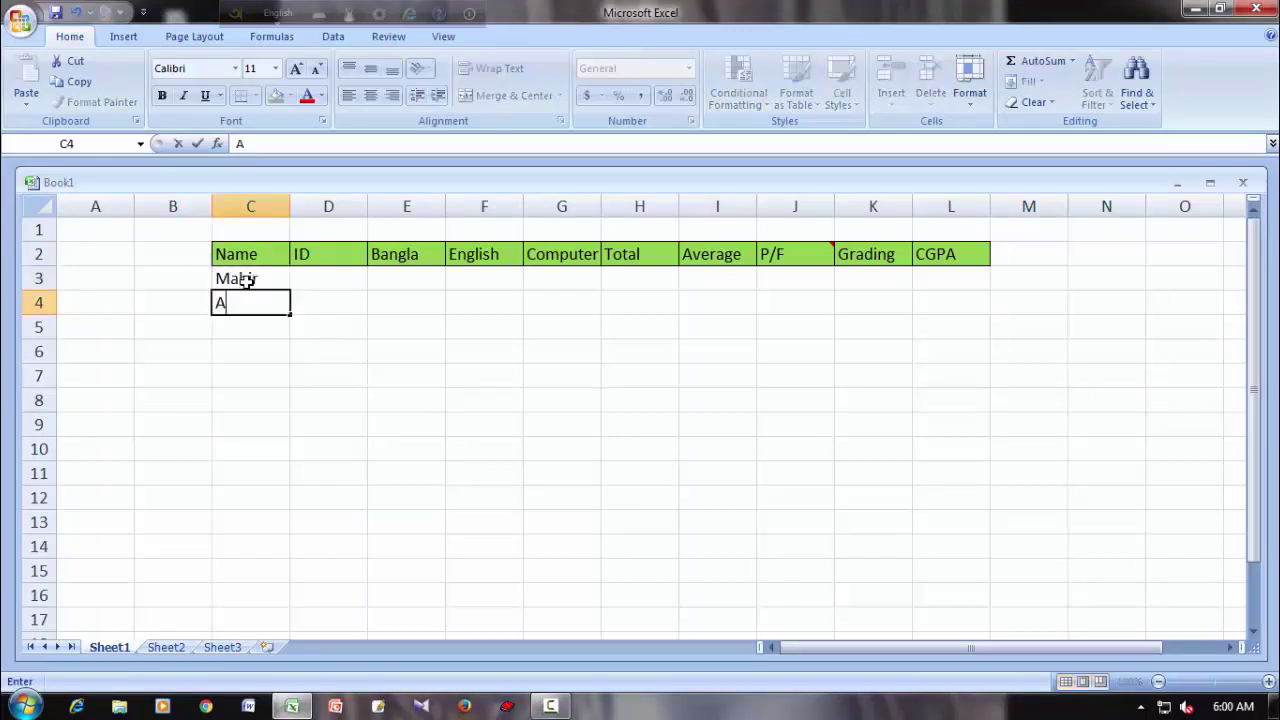
text(yan)
key(Return)
text(Ari)
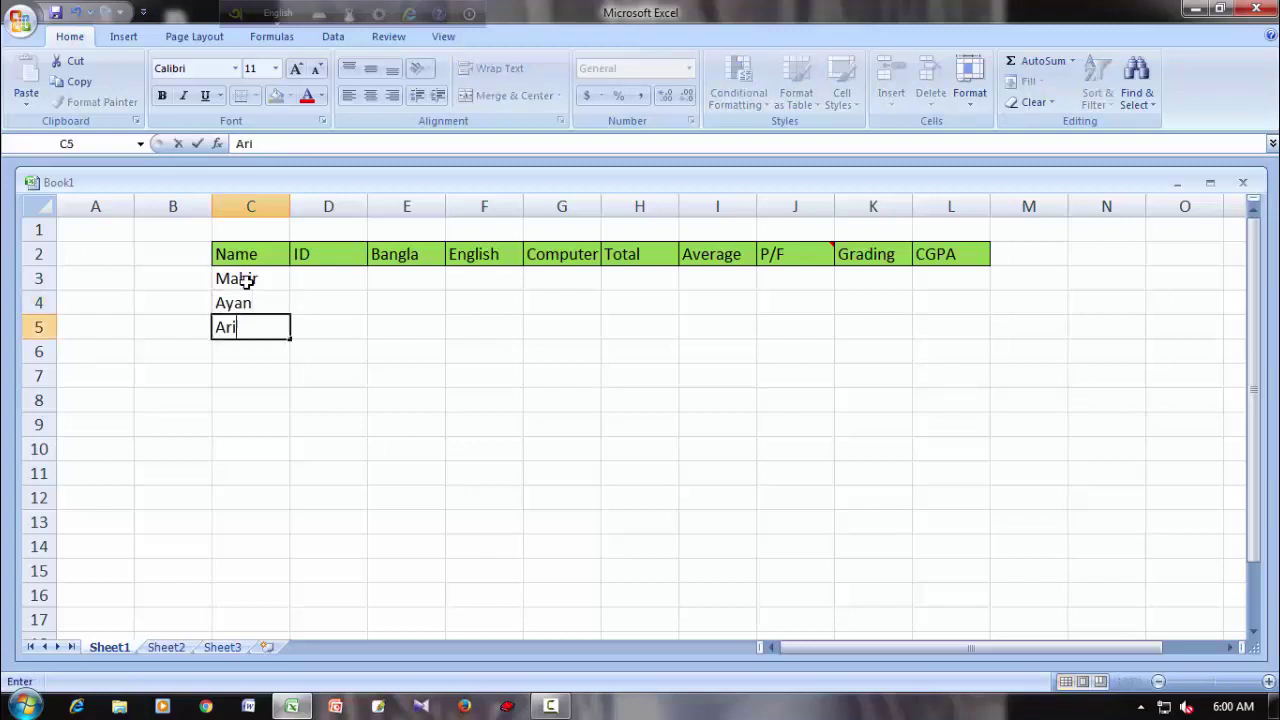
text(yan)
key(Return)
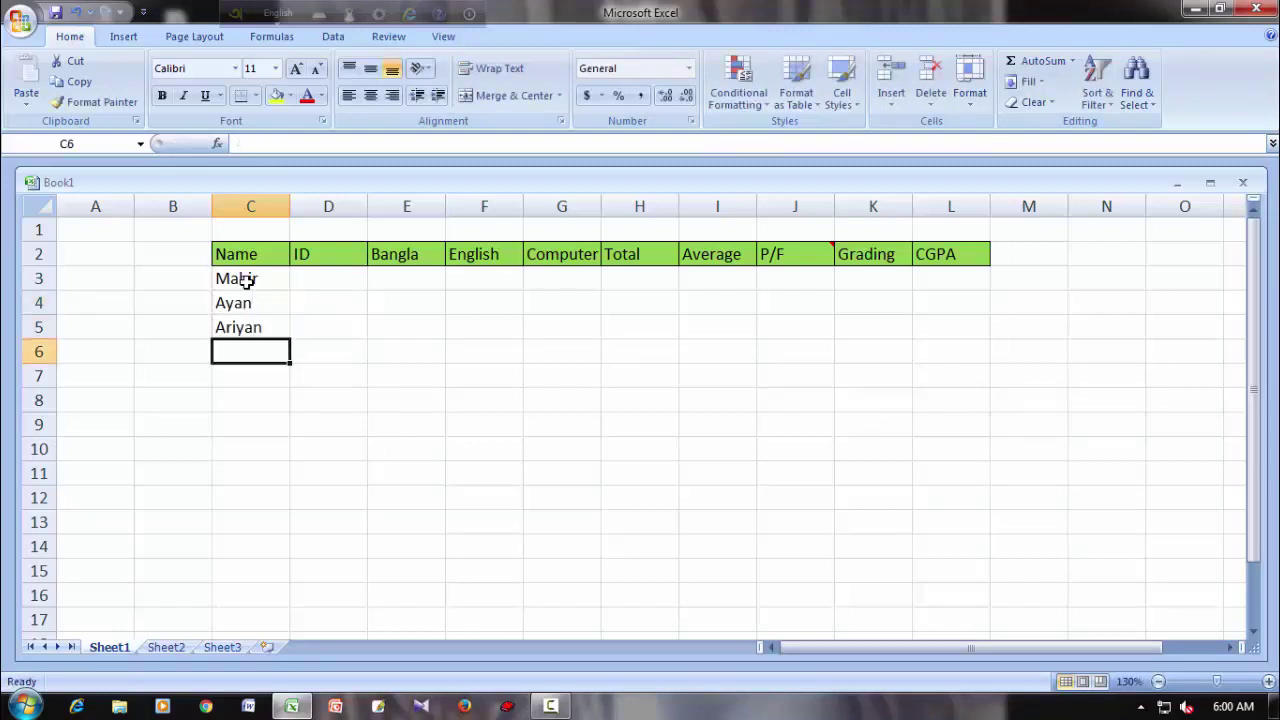
text(Az)
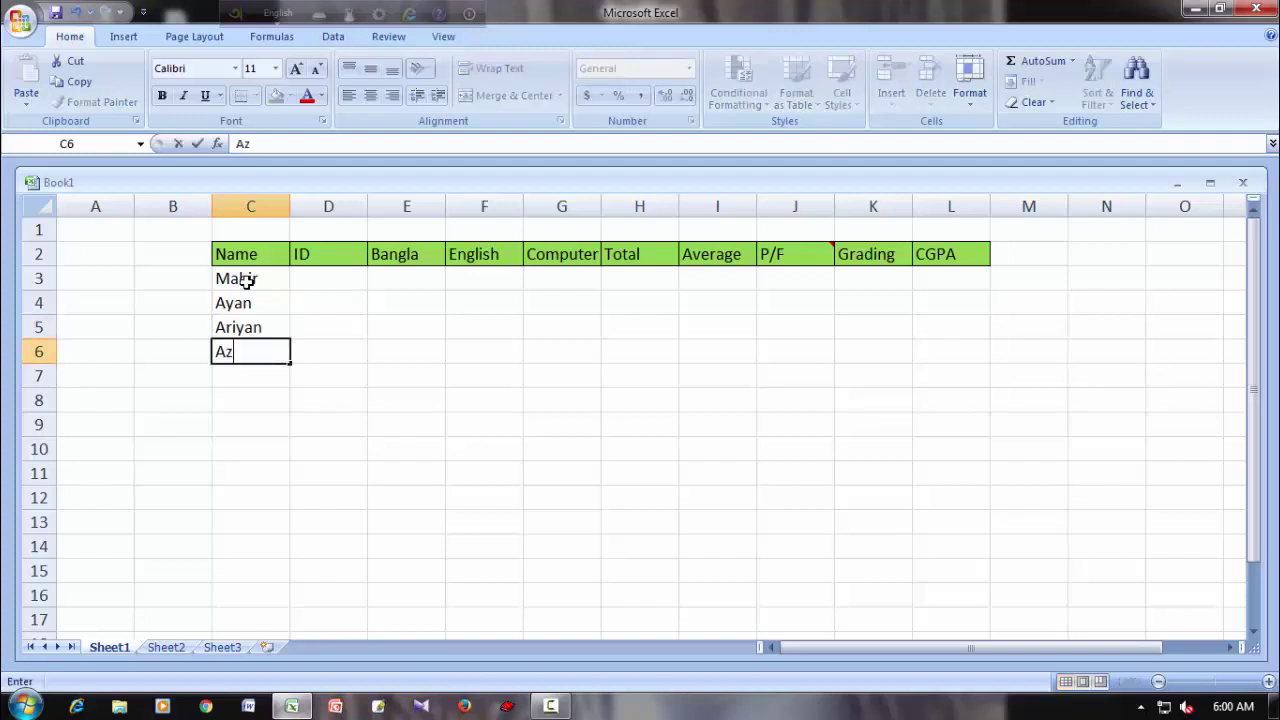
text(an)
Fill the ID column D3:D6 with 1001, 1002, 1003 and 1004.
click(317, 281)
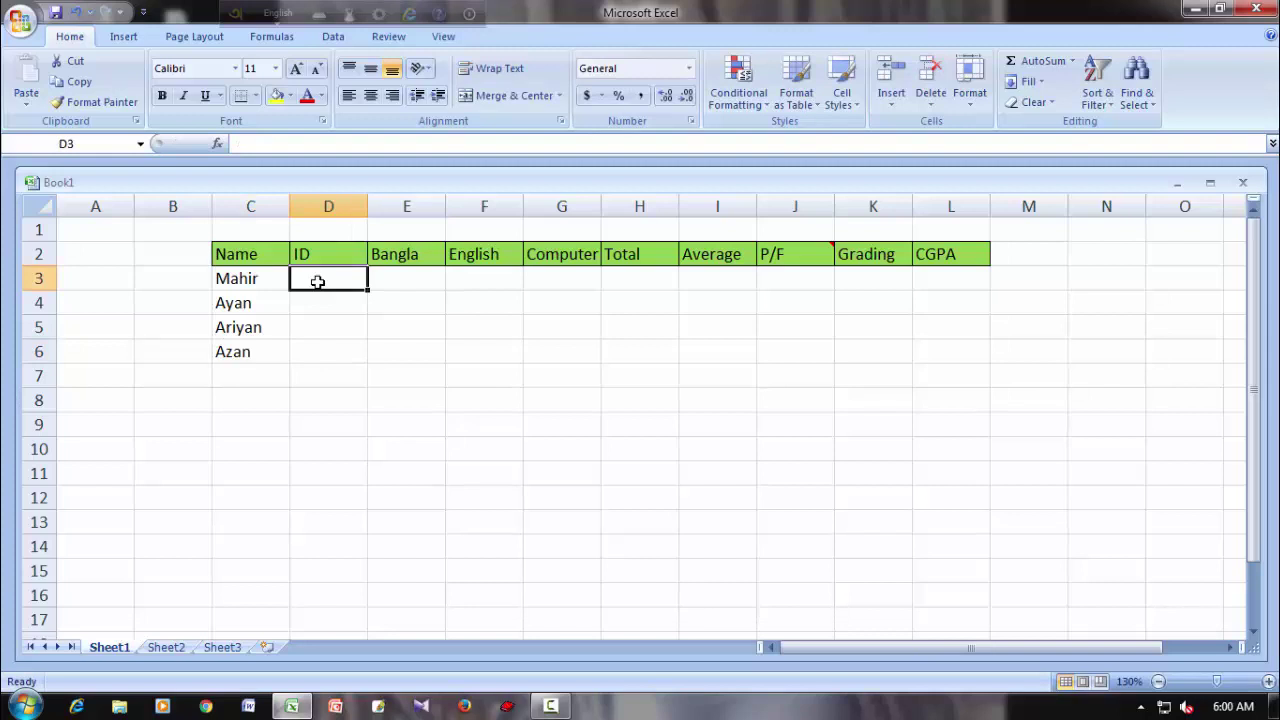
text(1001)
key(Return)
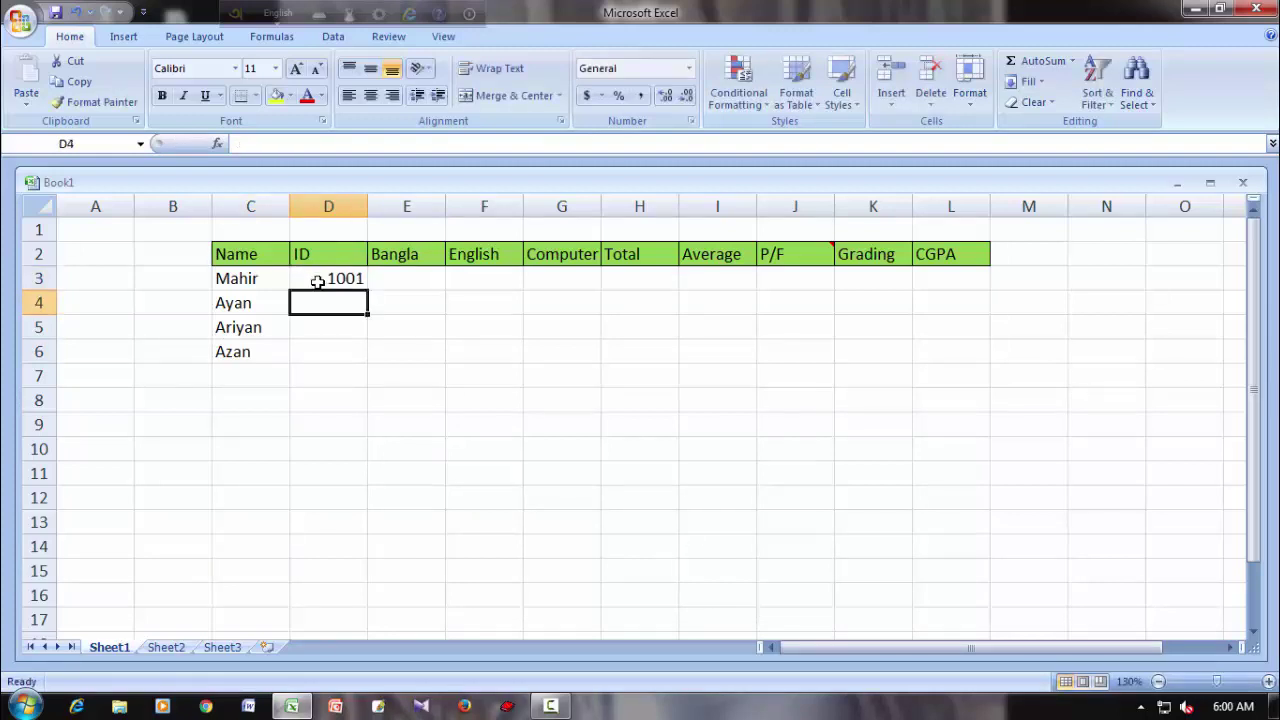
text(1002)
key(Return)
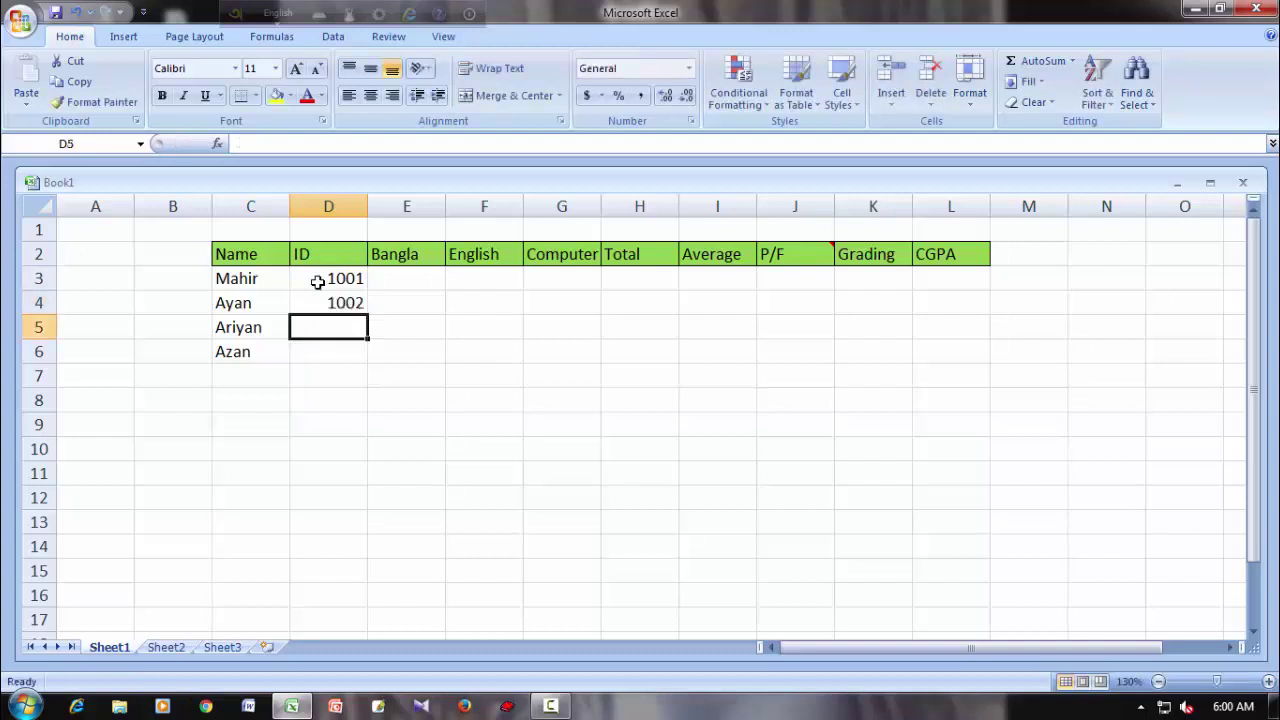
text(1003)
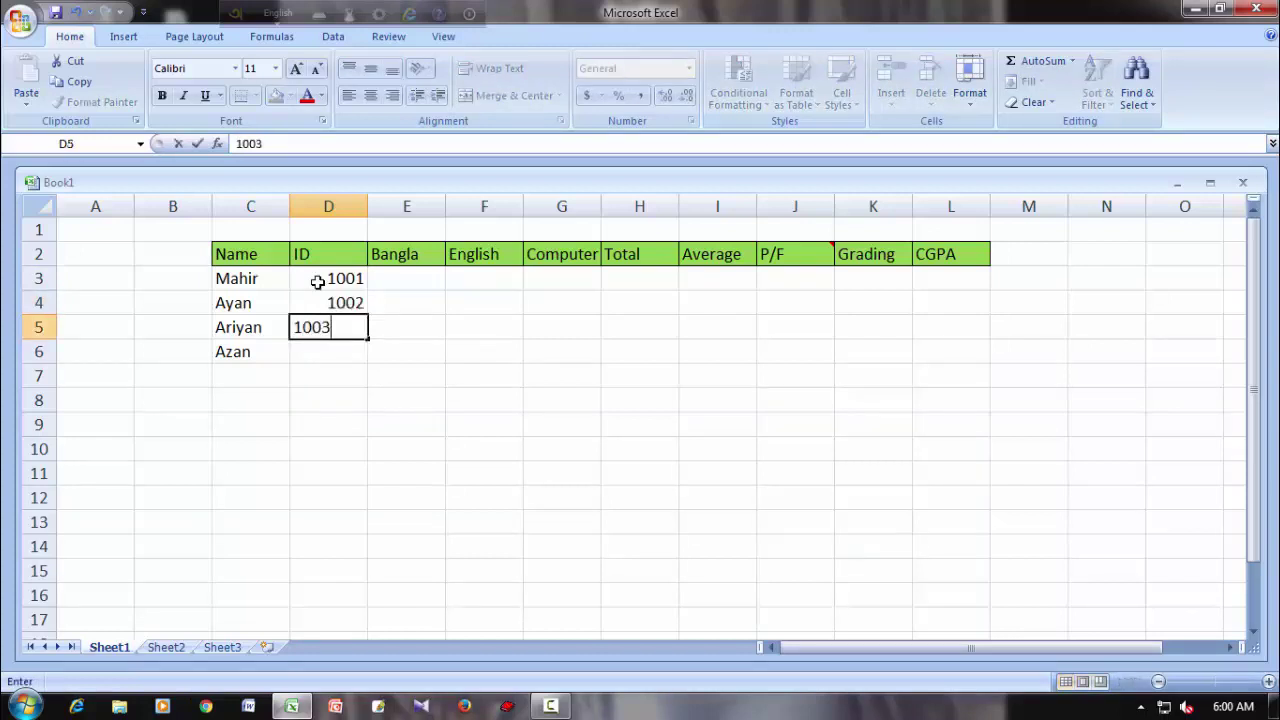
key(Return)
text(1004)
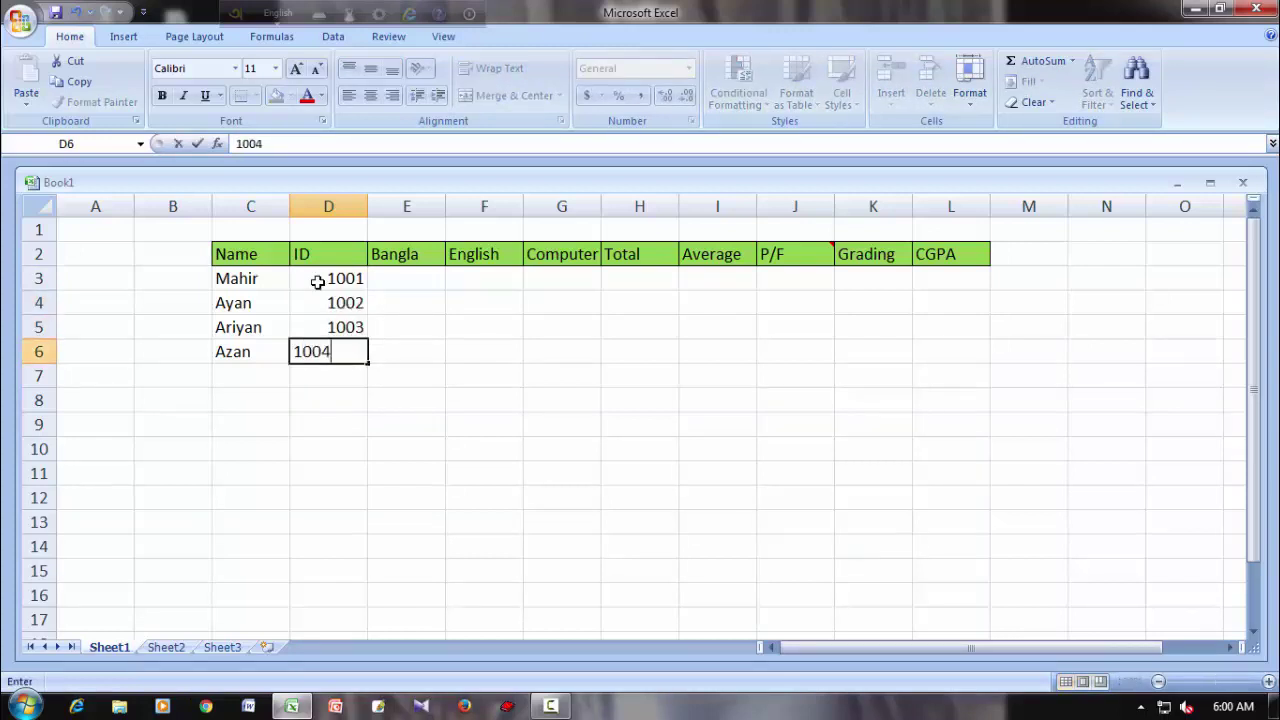
click(392, 277)
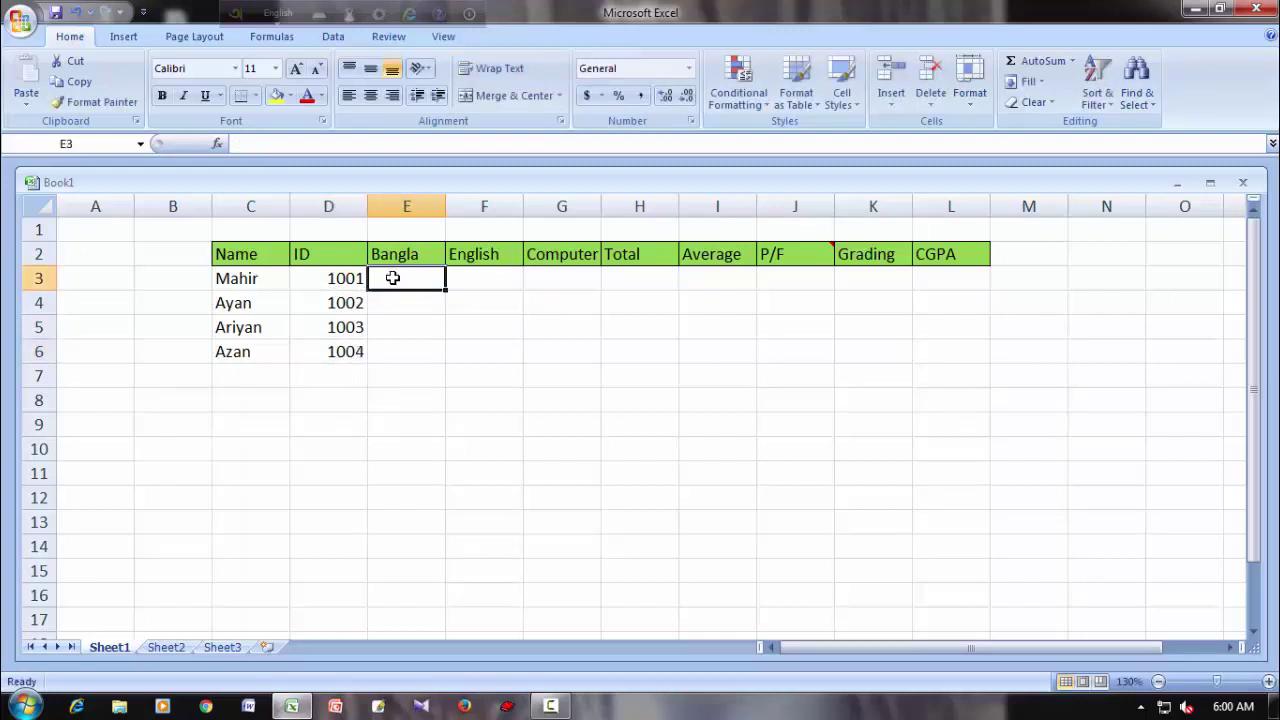
Enter marks 40, 65, 75 for the first student and 70, 55, 65 for the second.
text(40)
key(Tab)
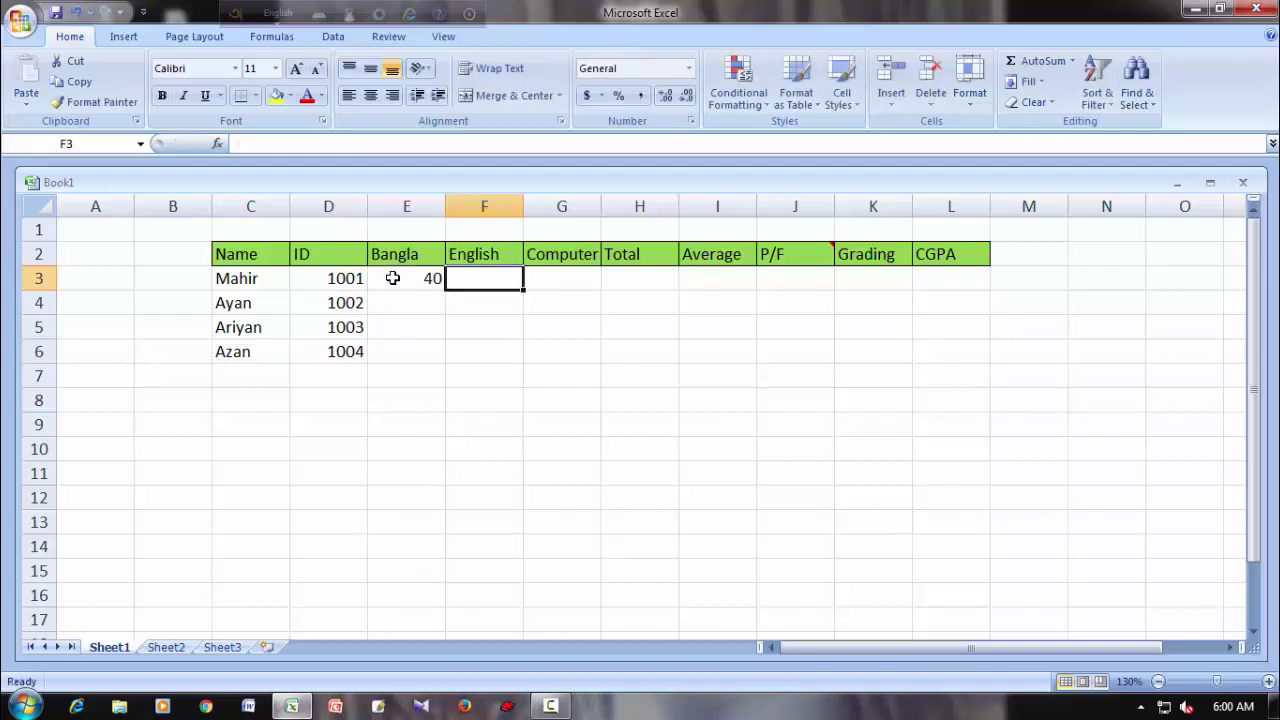
text(6)
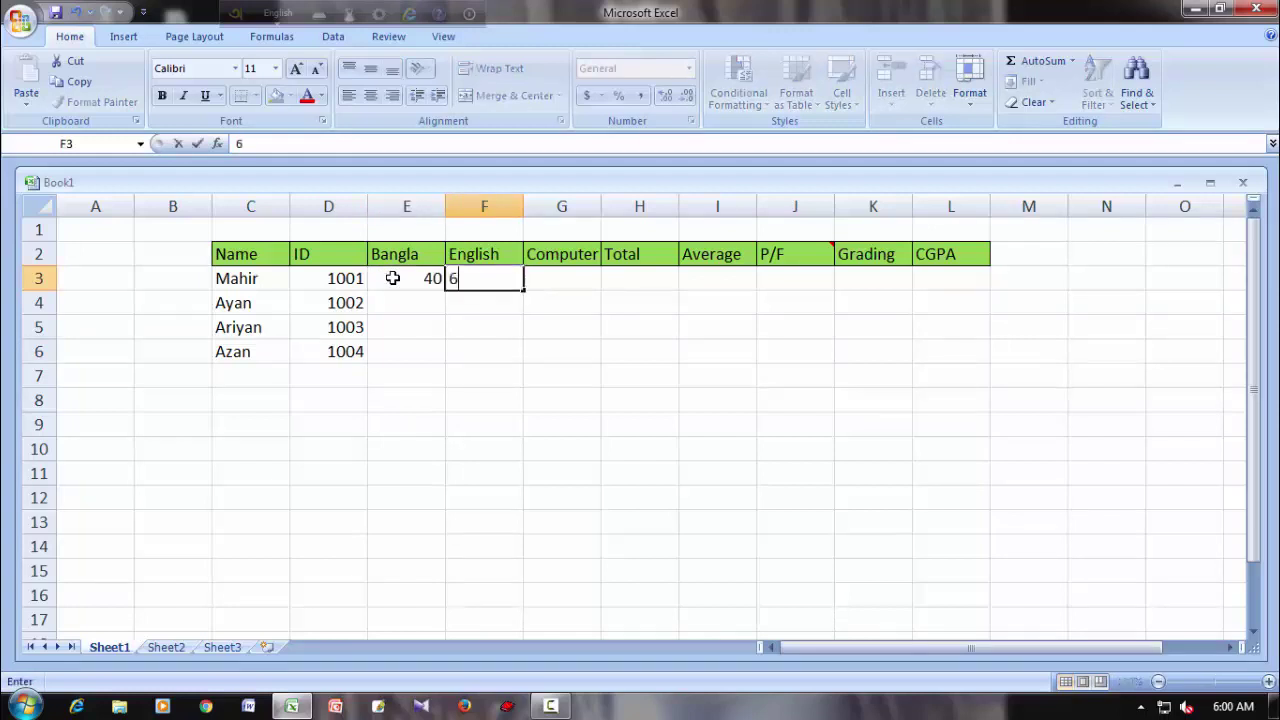
text(5)
key(Tab)
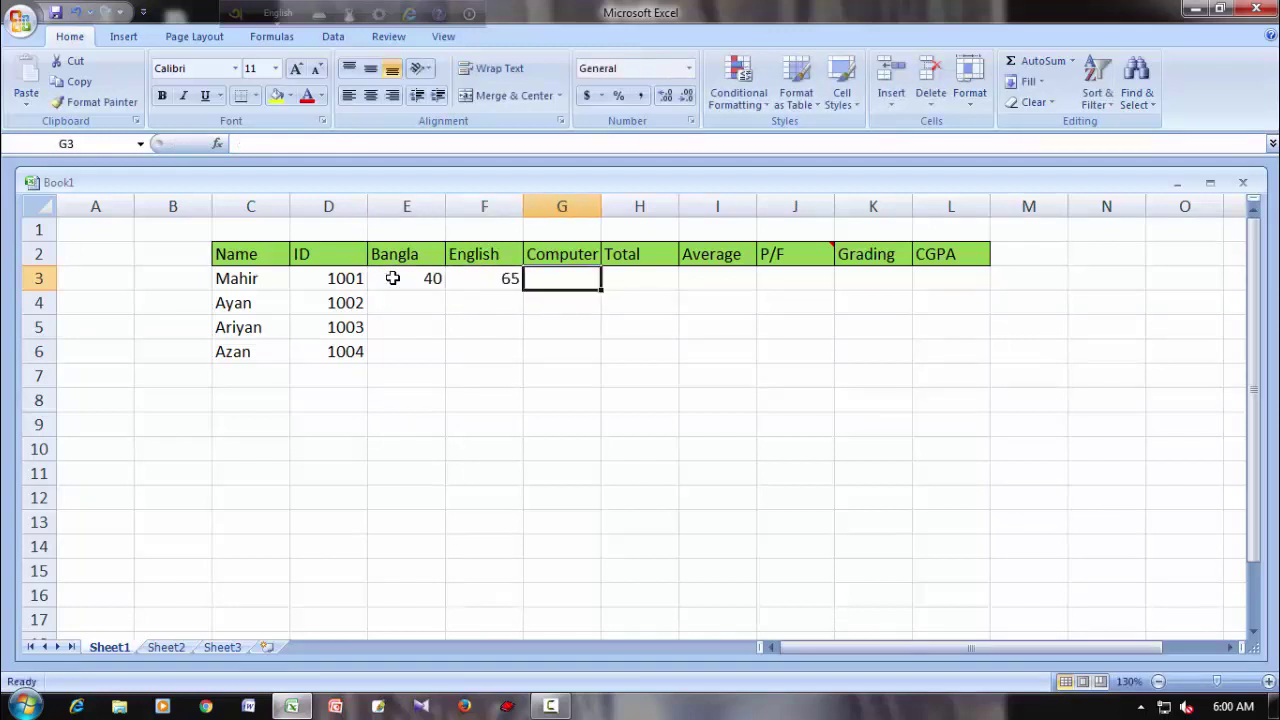
text(75)
click(395, 300)
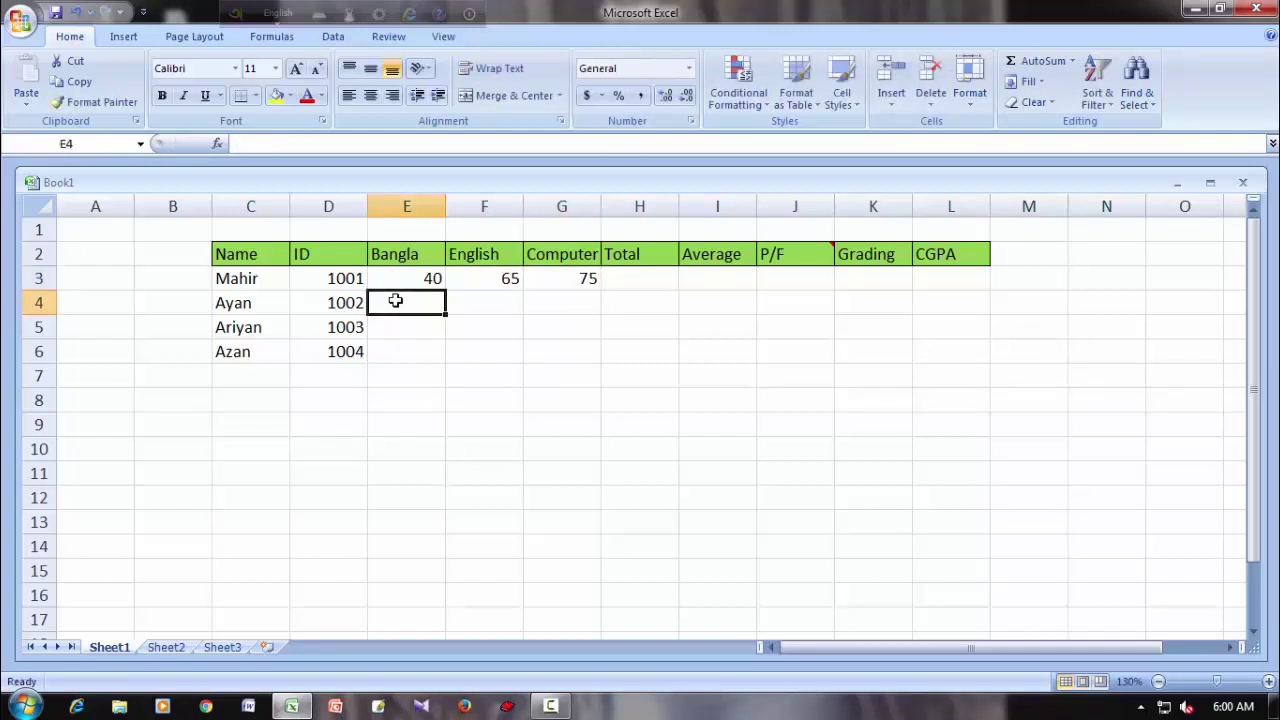
text(70)
key(Tab)
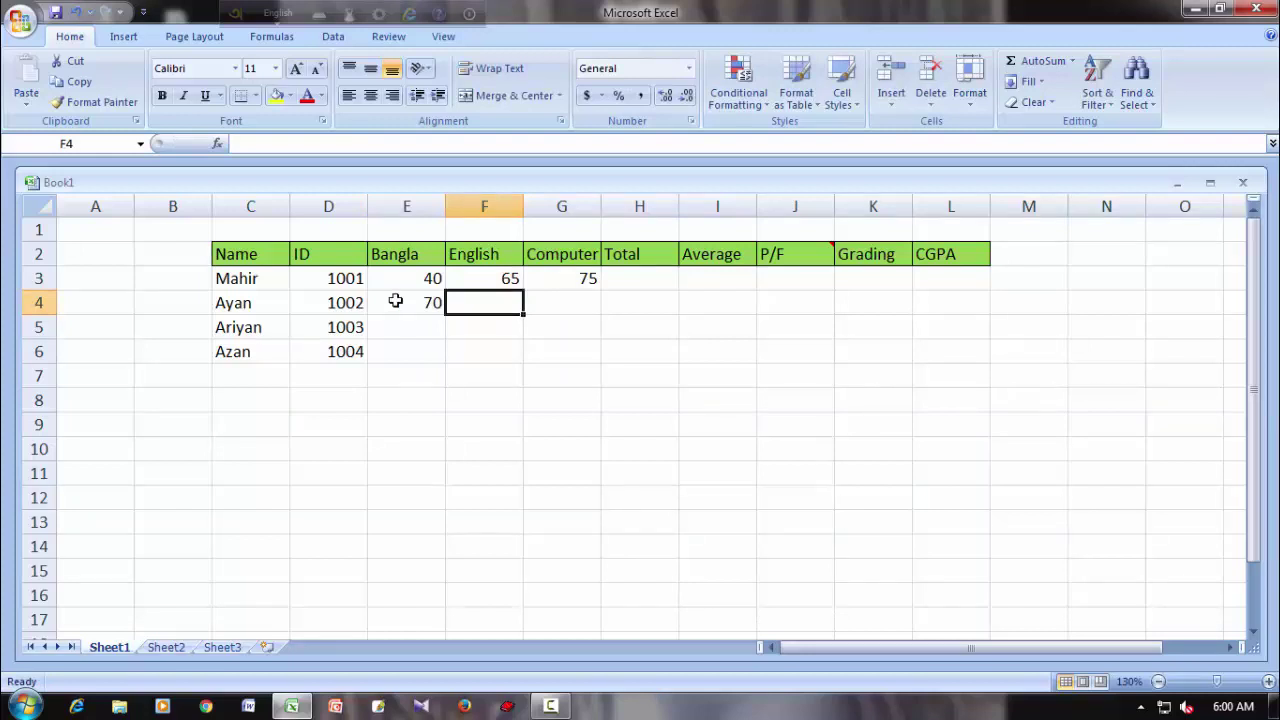
text(55)
key(Tab)
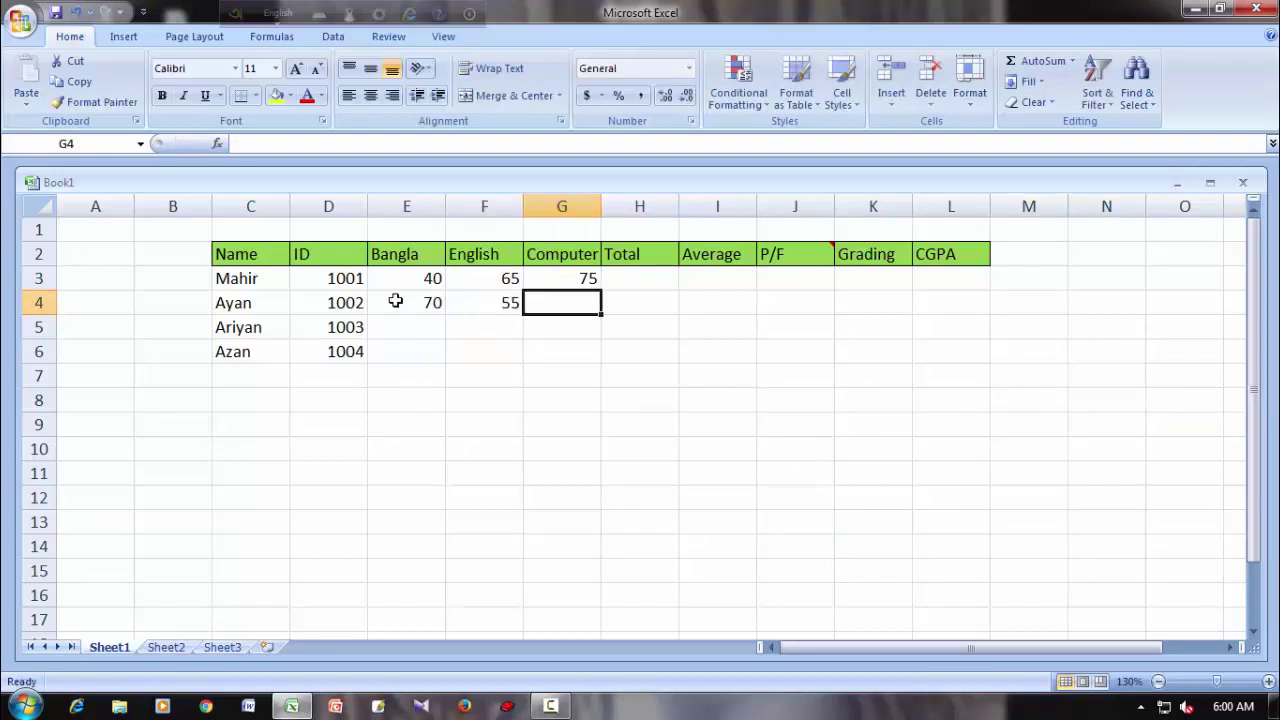
text(65)
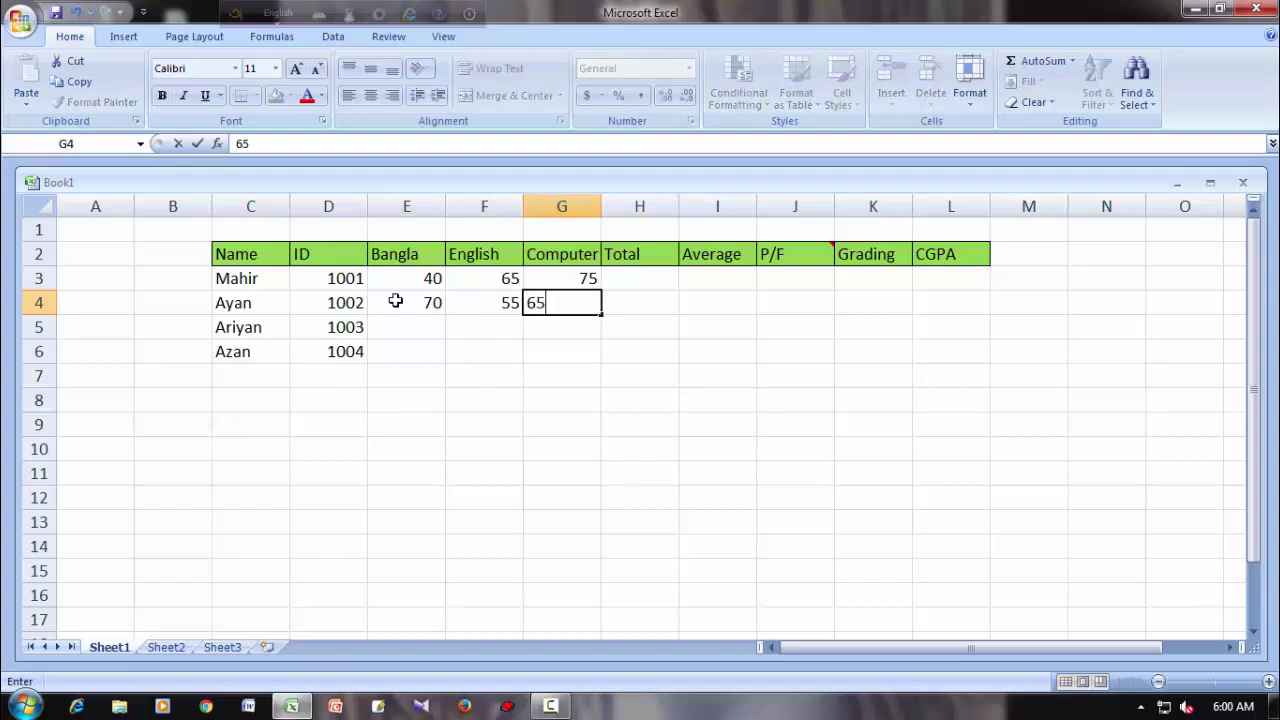
Enter marks 80, 50, 50 for the third student and 5, 10, 9 for the fourth.
click(400, 328)
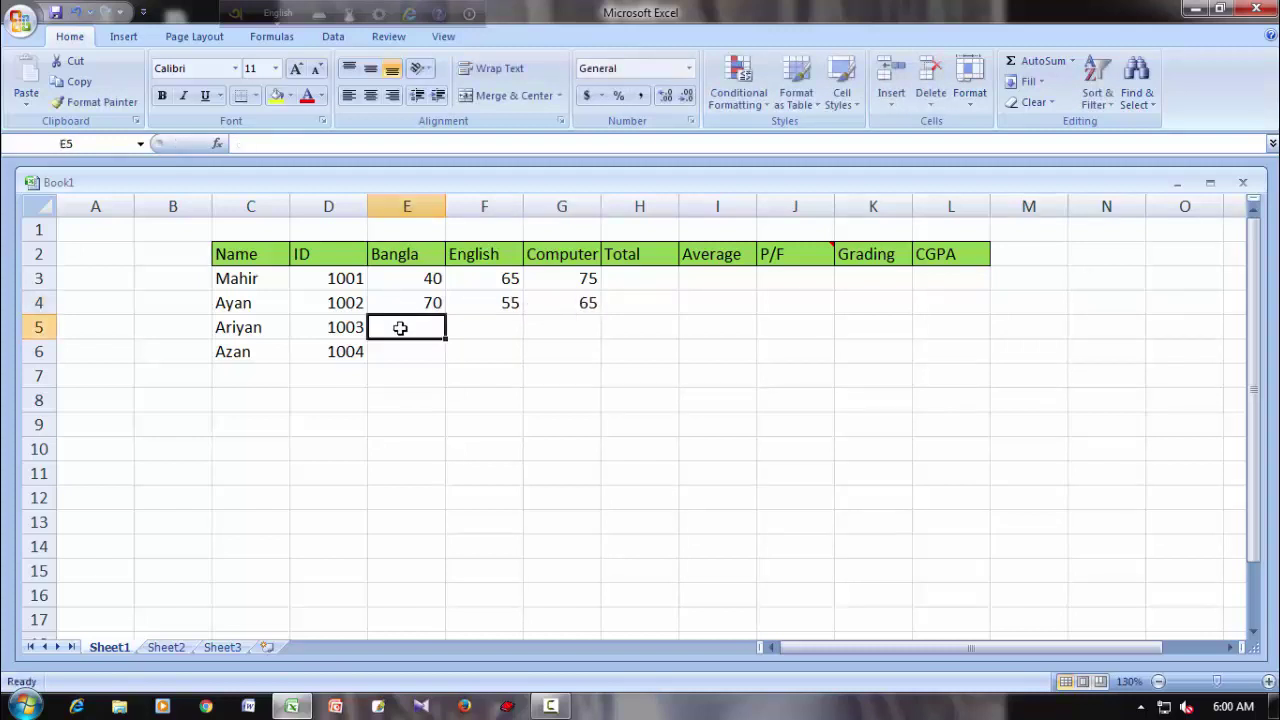
text(80)
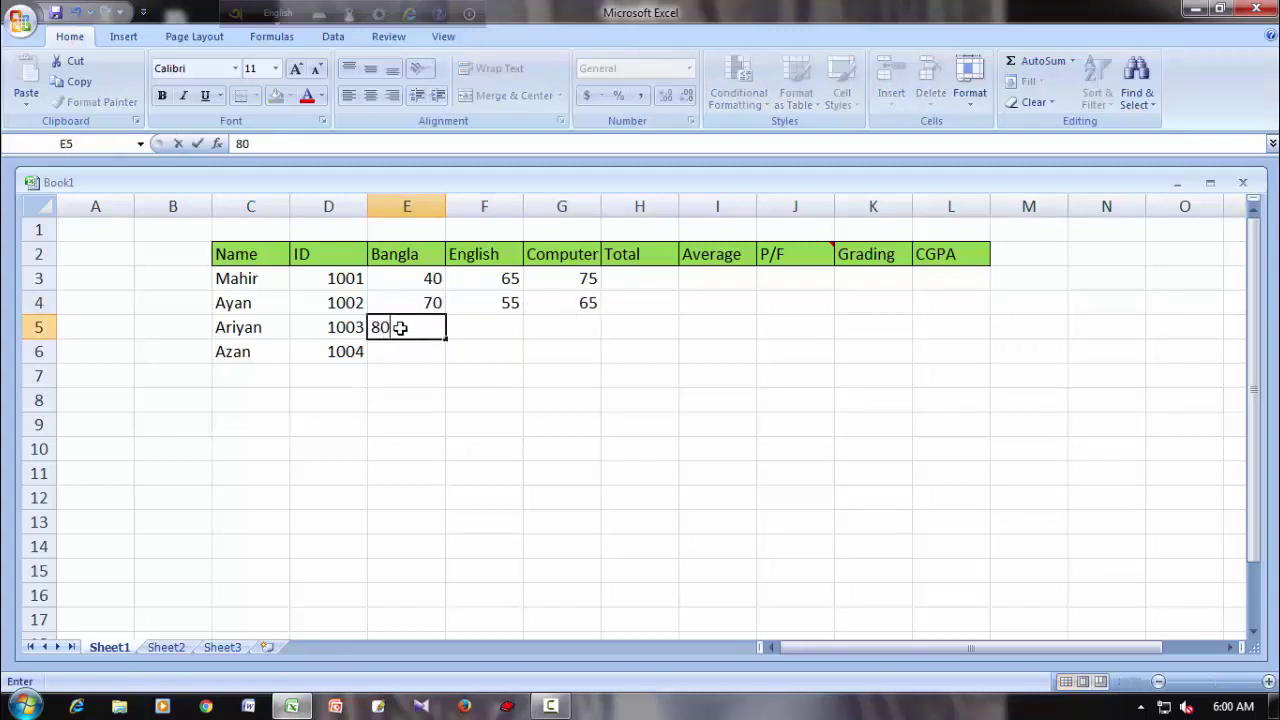
key(Tab)
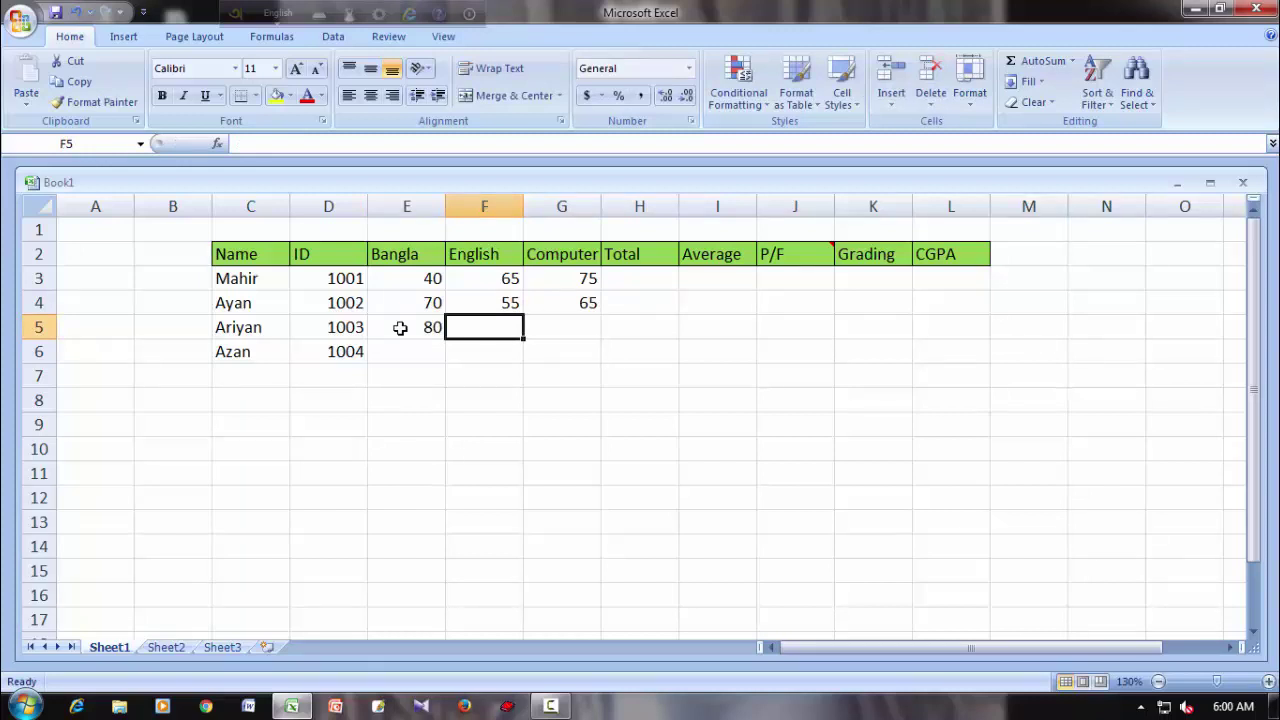
text(50)
key(Tab)
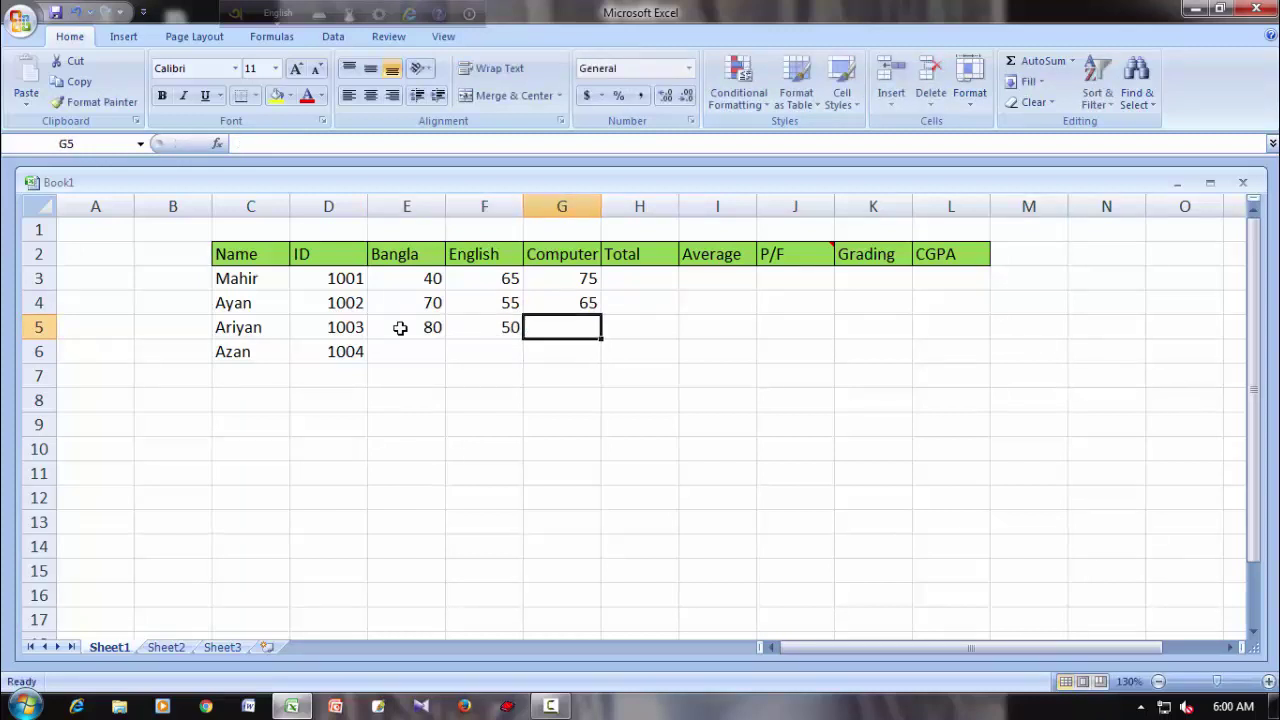
text(50)
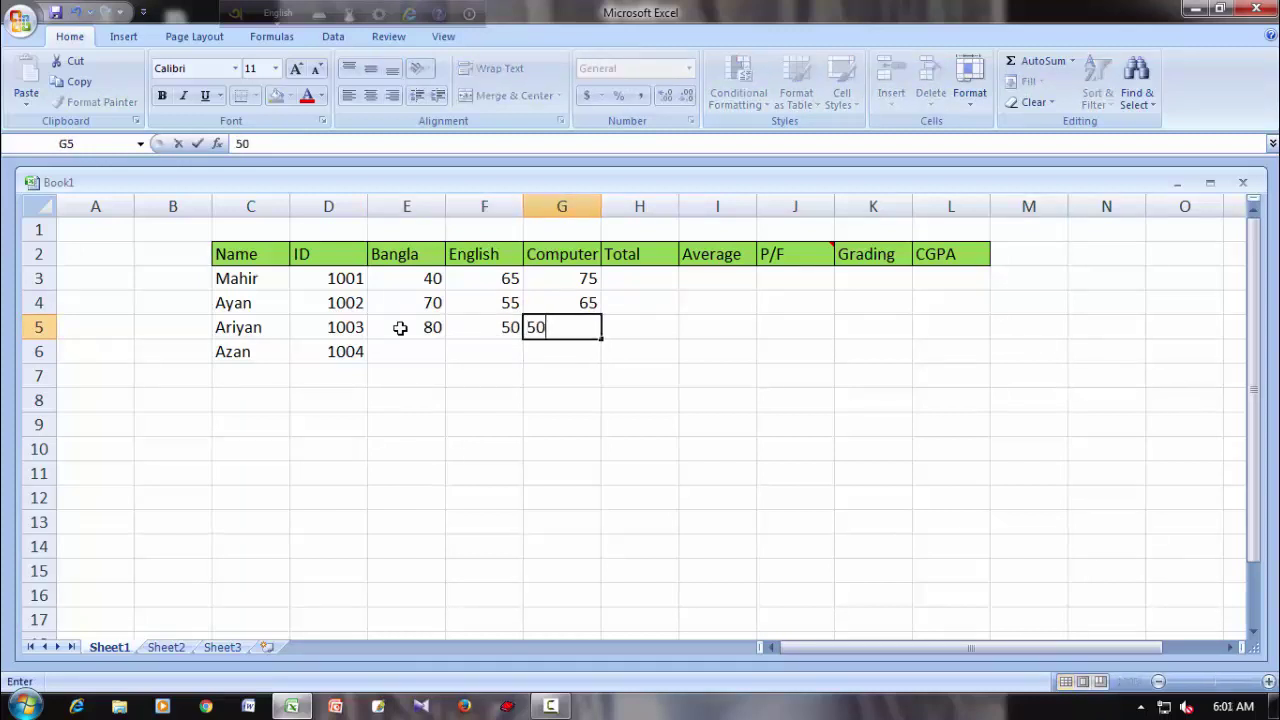
click(407, 353)
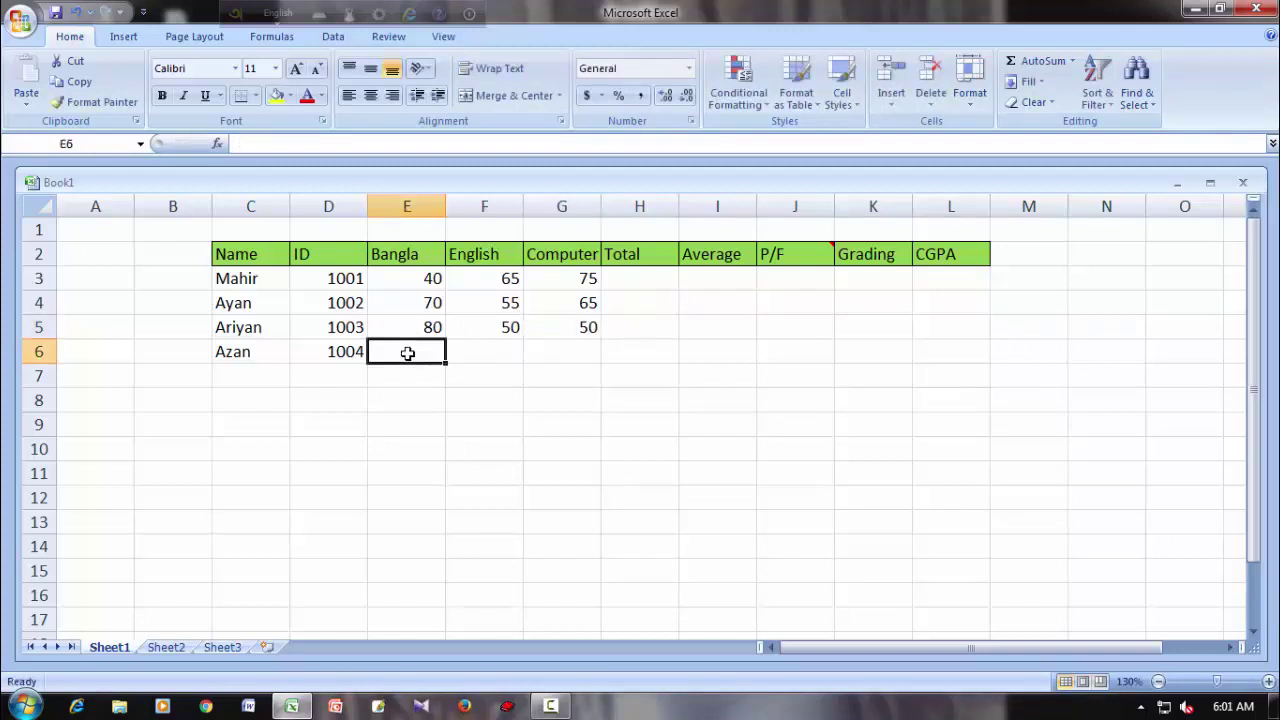
text(5)
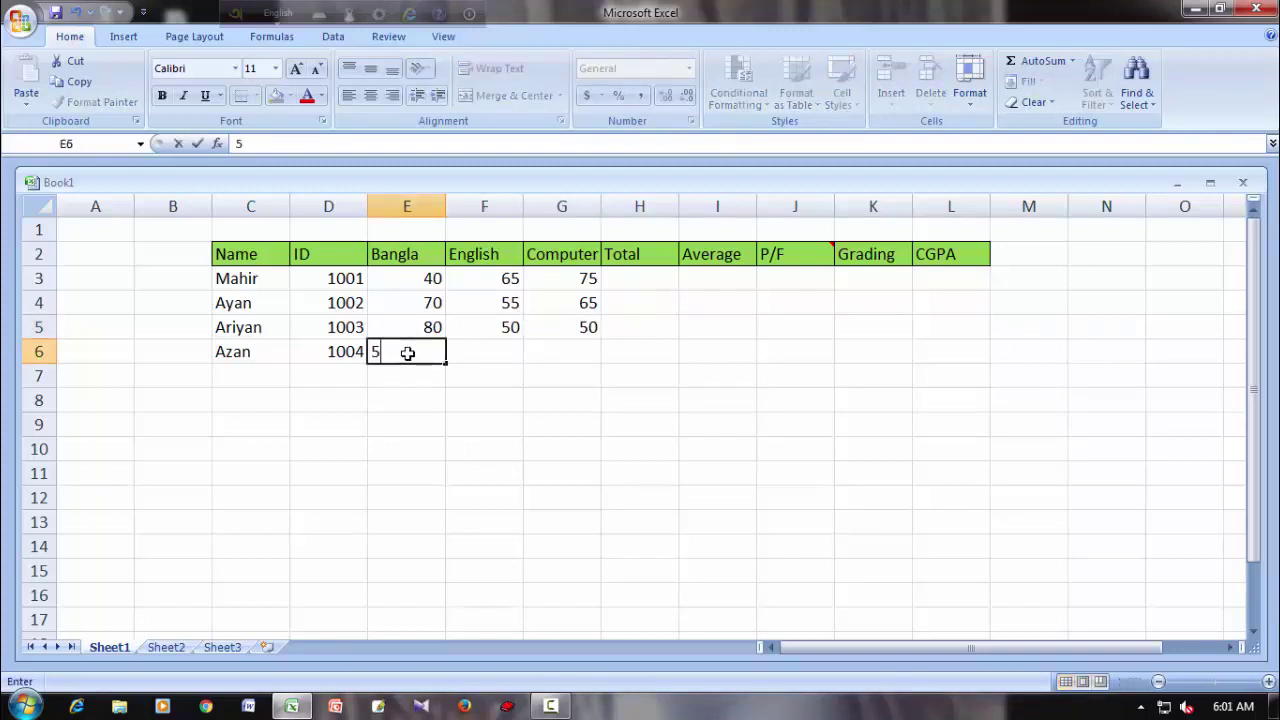
key(Tab)
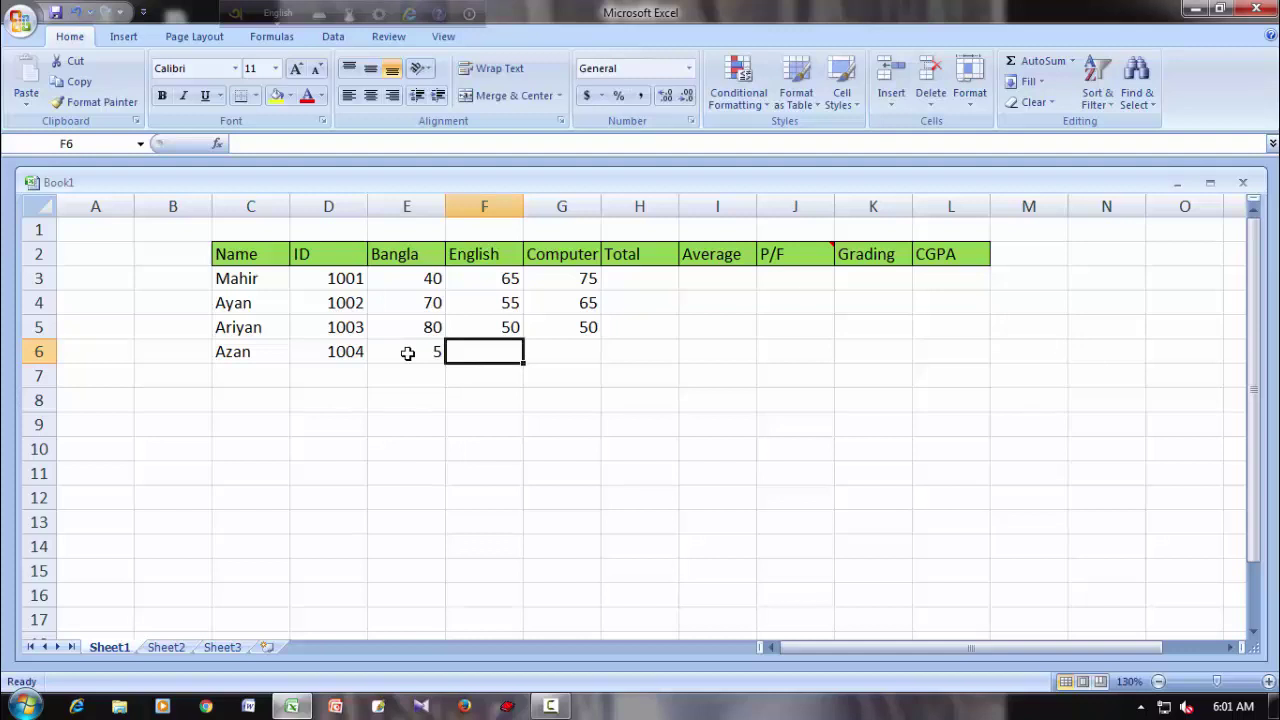
text(10)
key(Tab)
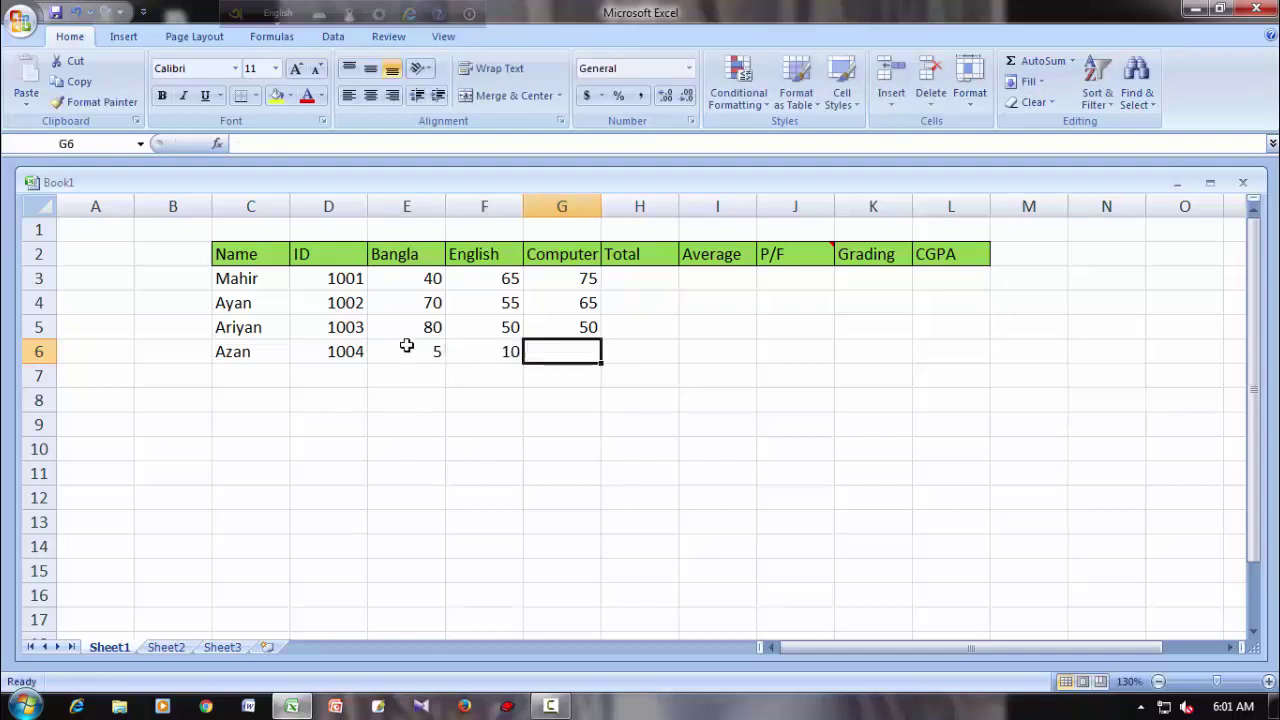
text(9)
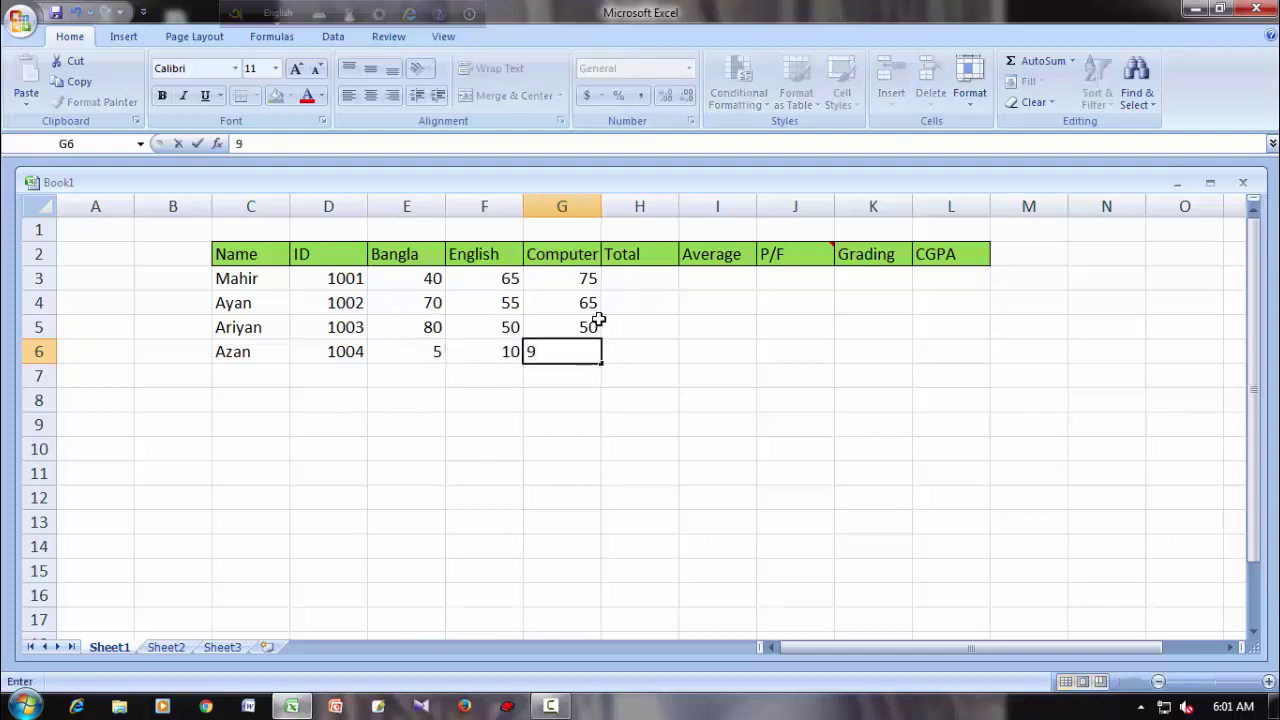
click(627, 283)
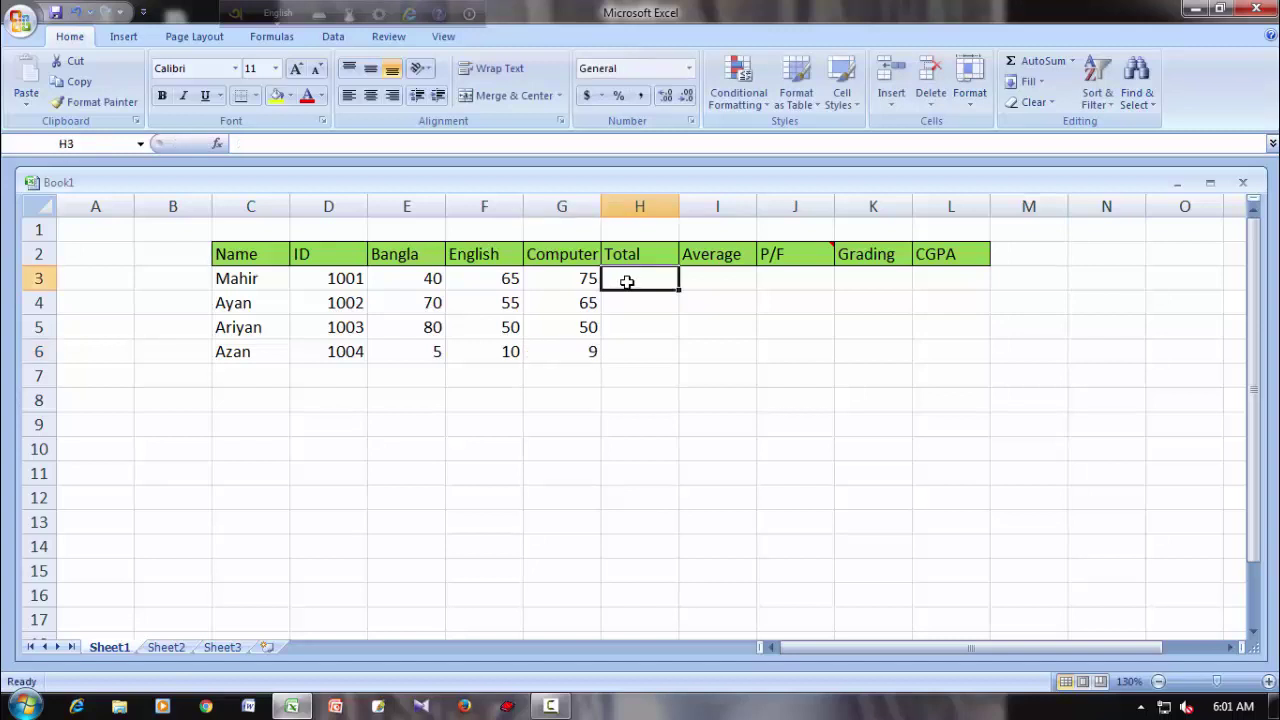
Put =E3+F3+G3 in H3 and fill it down to H6, giving 180, 190, 180, 24.
text(=)
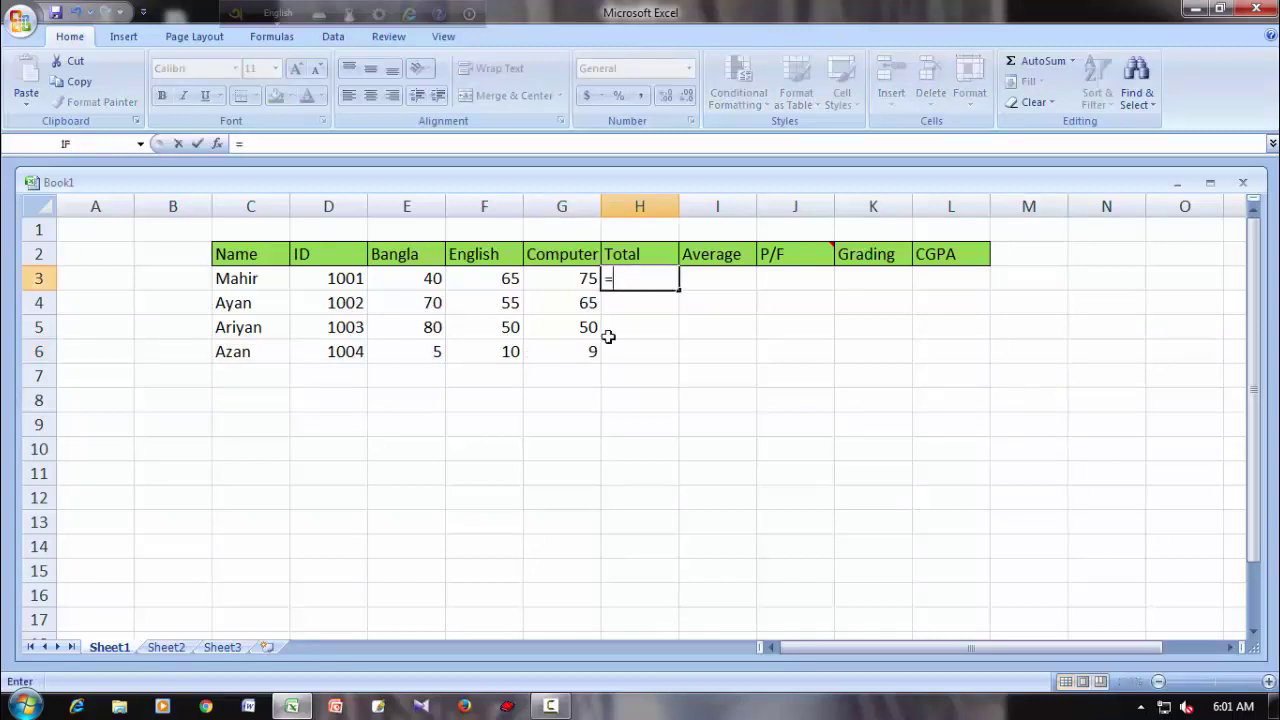
click(405, 282)
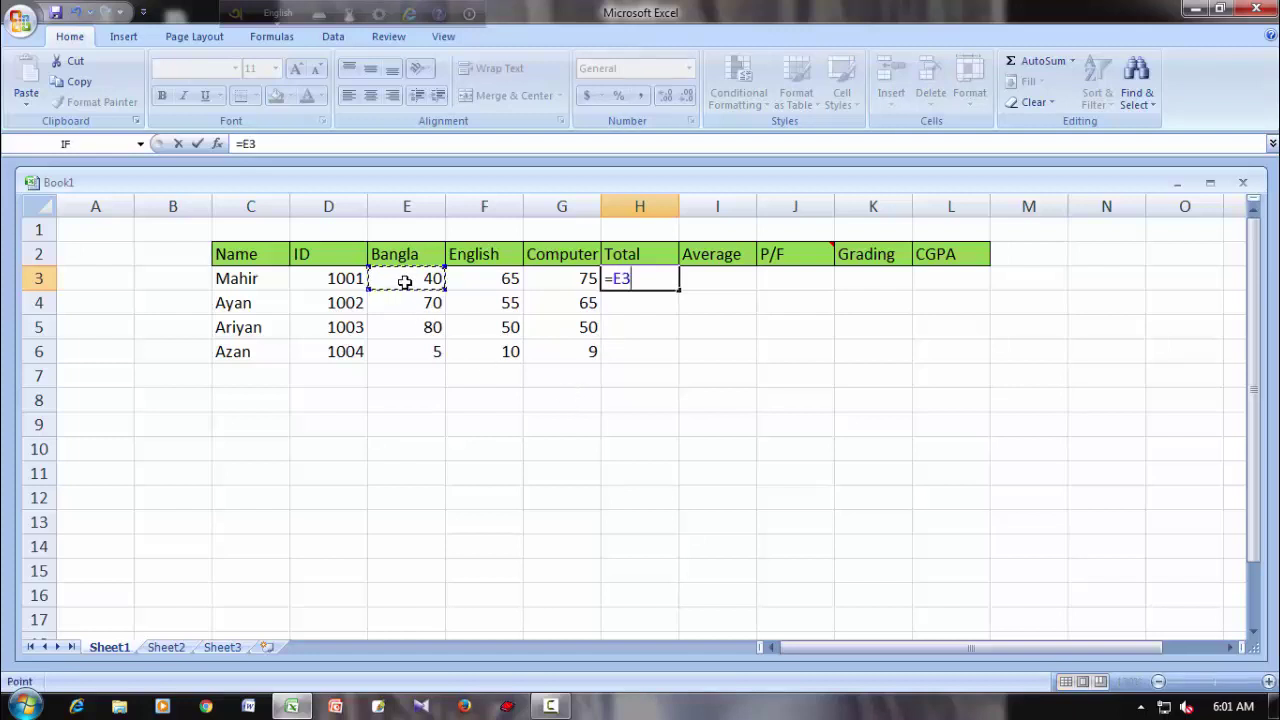
text(+)
click(474, 278)
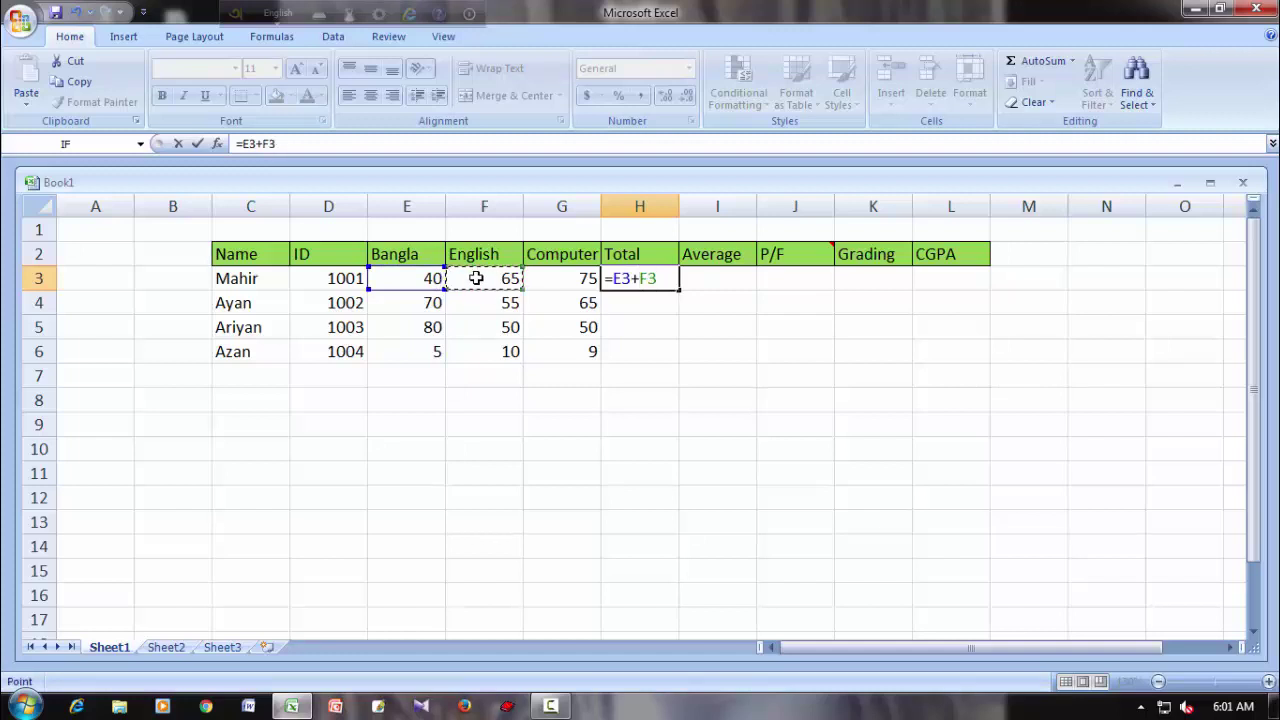
text(+)
click(551, 278)
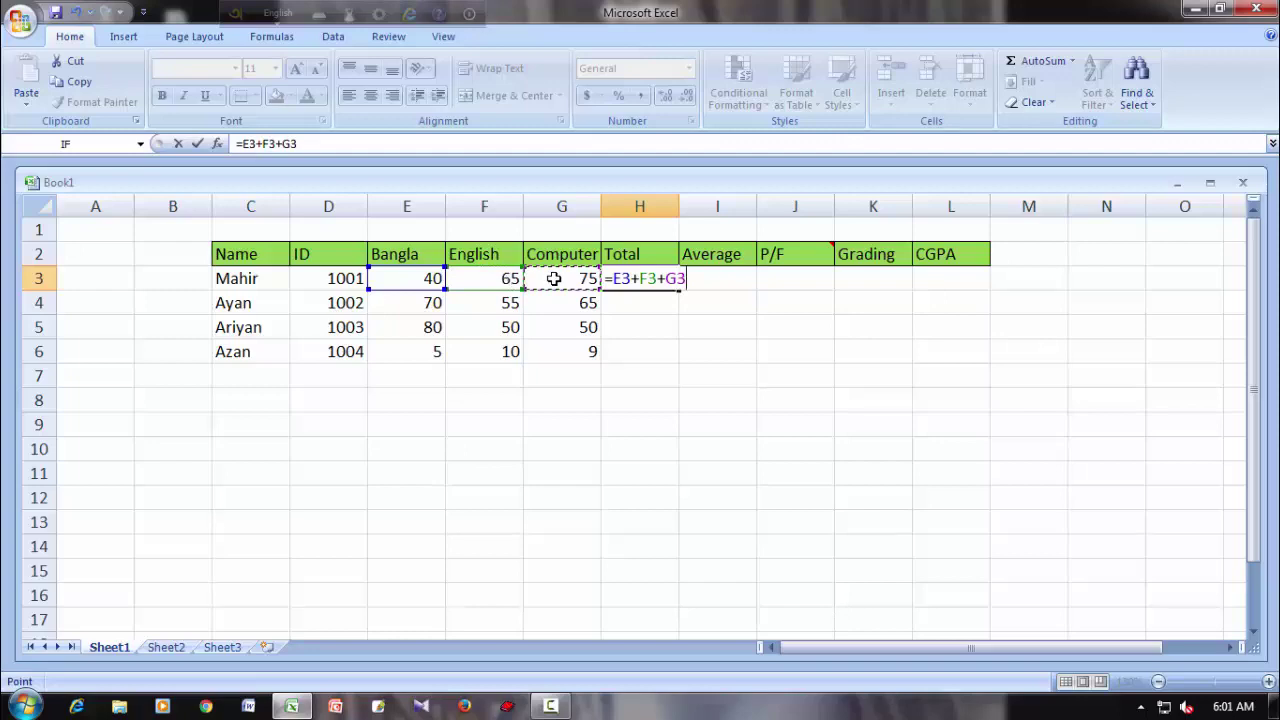
key(Return)
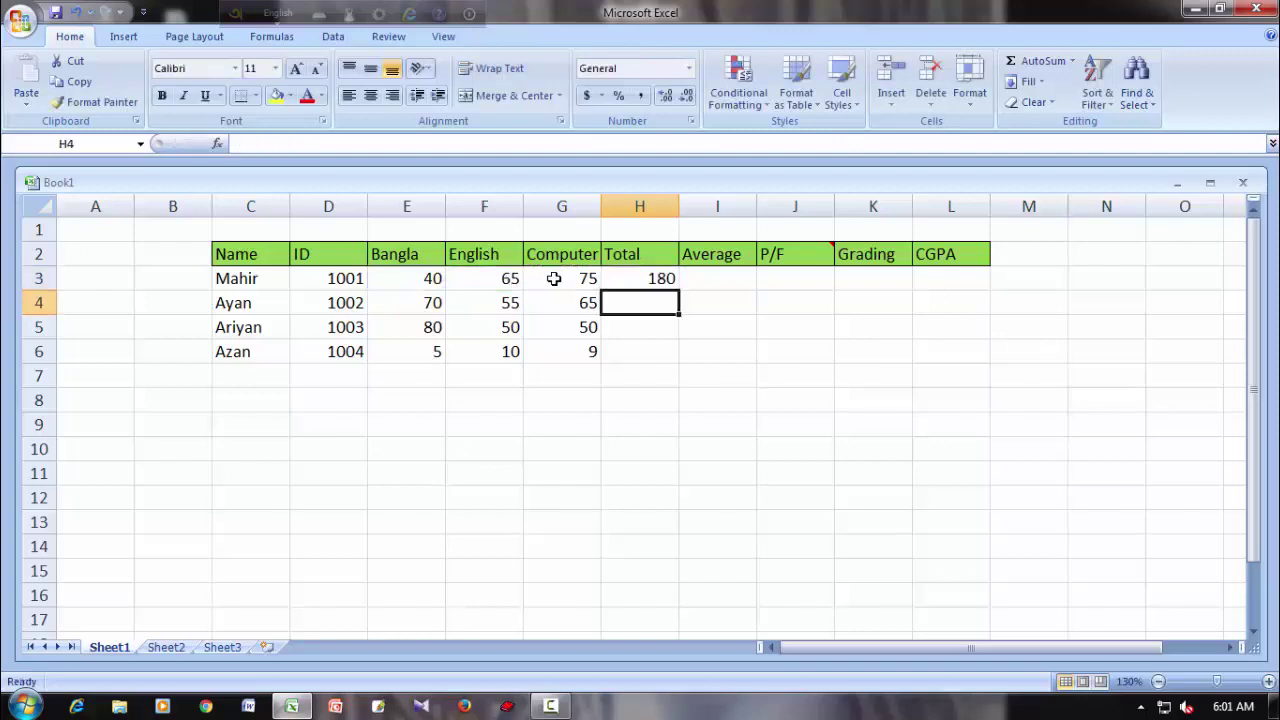
click(633, 279)
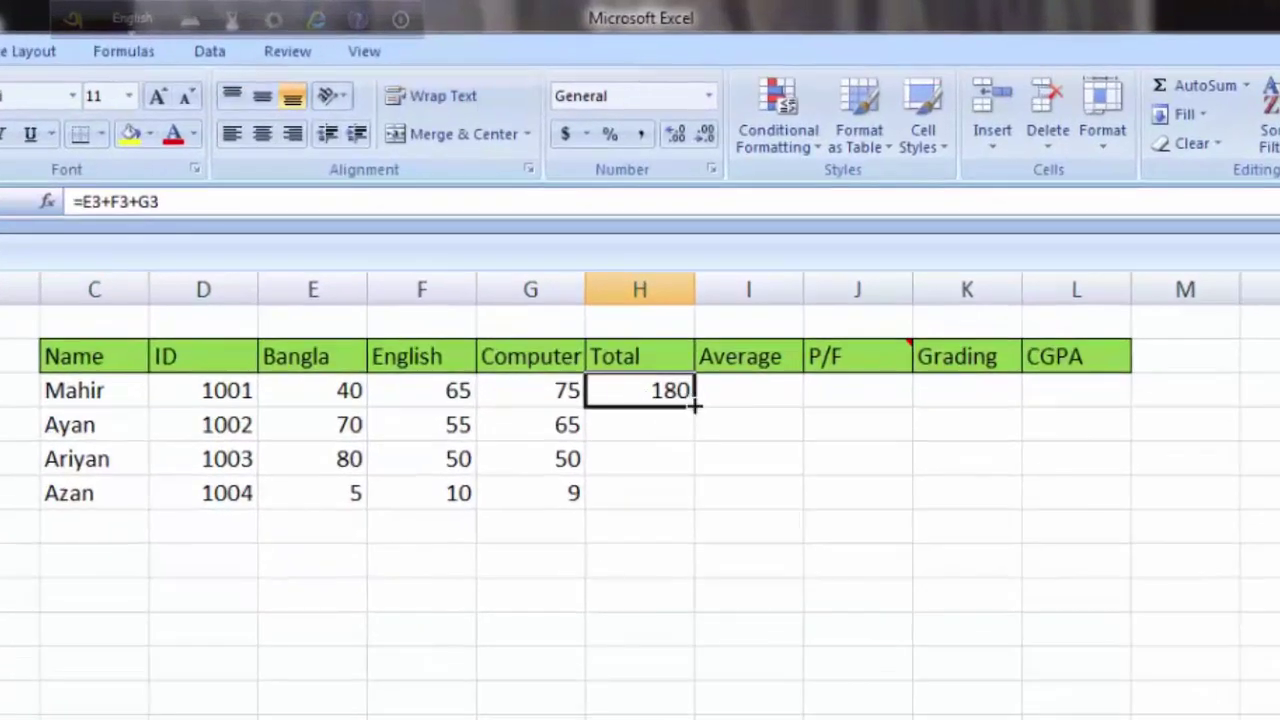
double_click(695, 404)
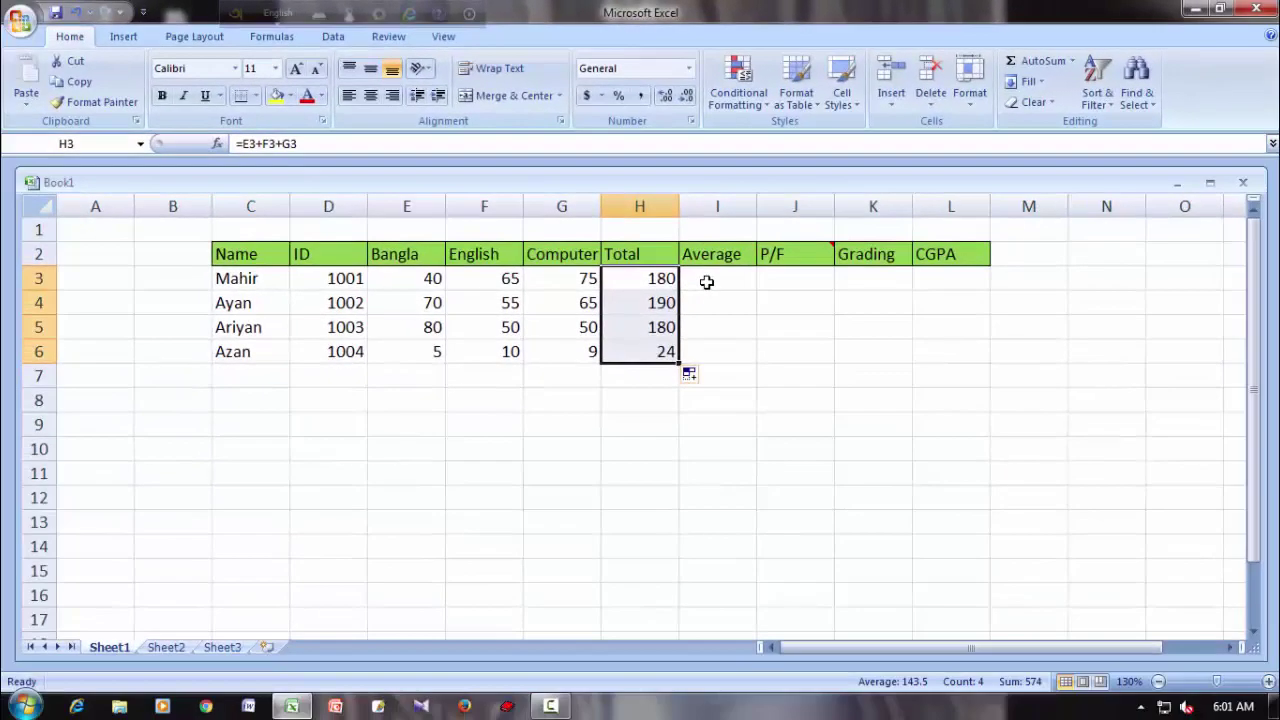
click(706, 282)
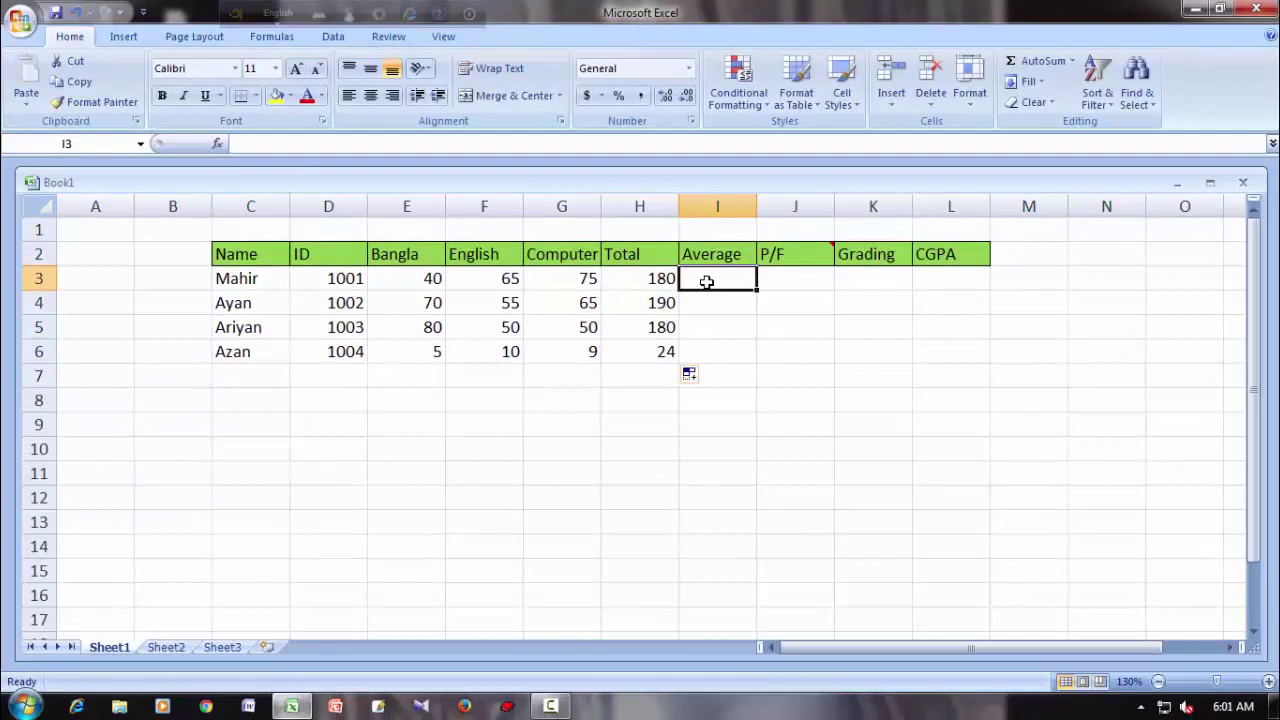
Check H3's total formula against the selected marks E3:G3.
click(633, 277)
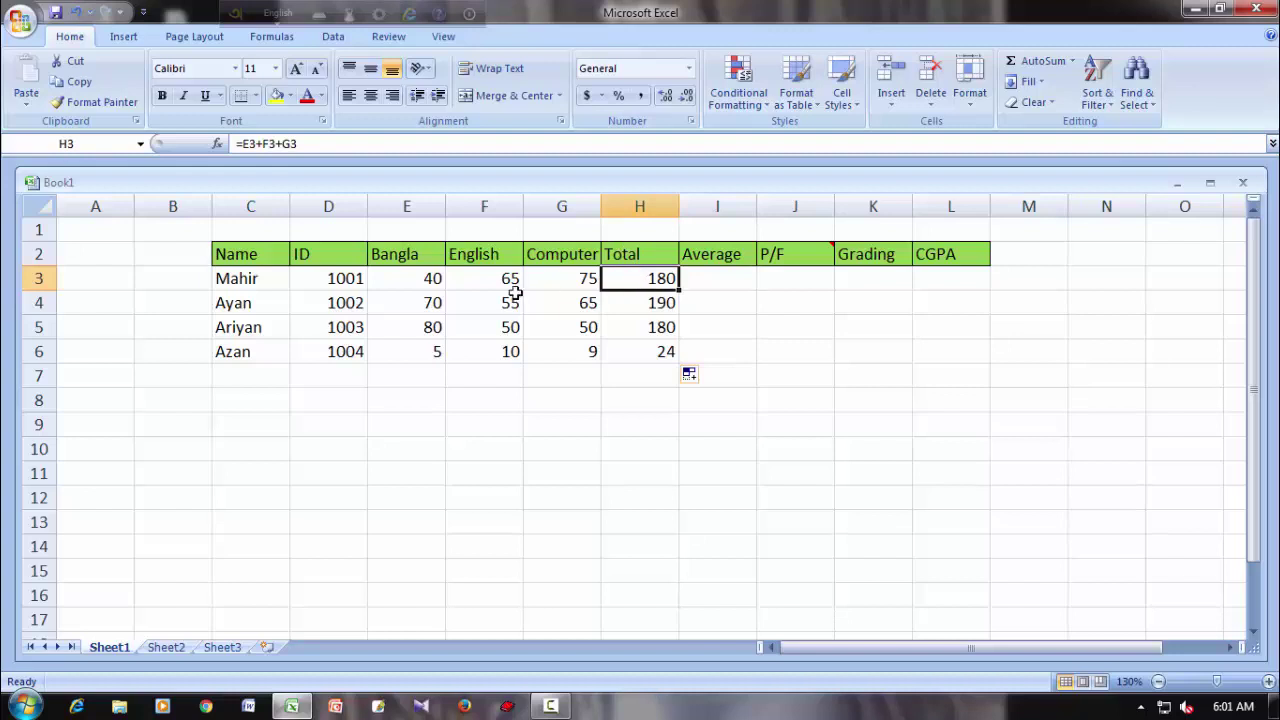
click(403, 281)
drag(403, 281, 628, 281)
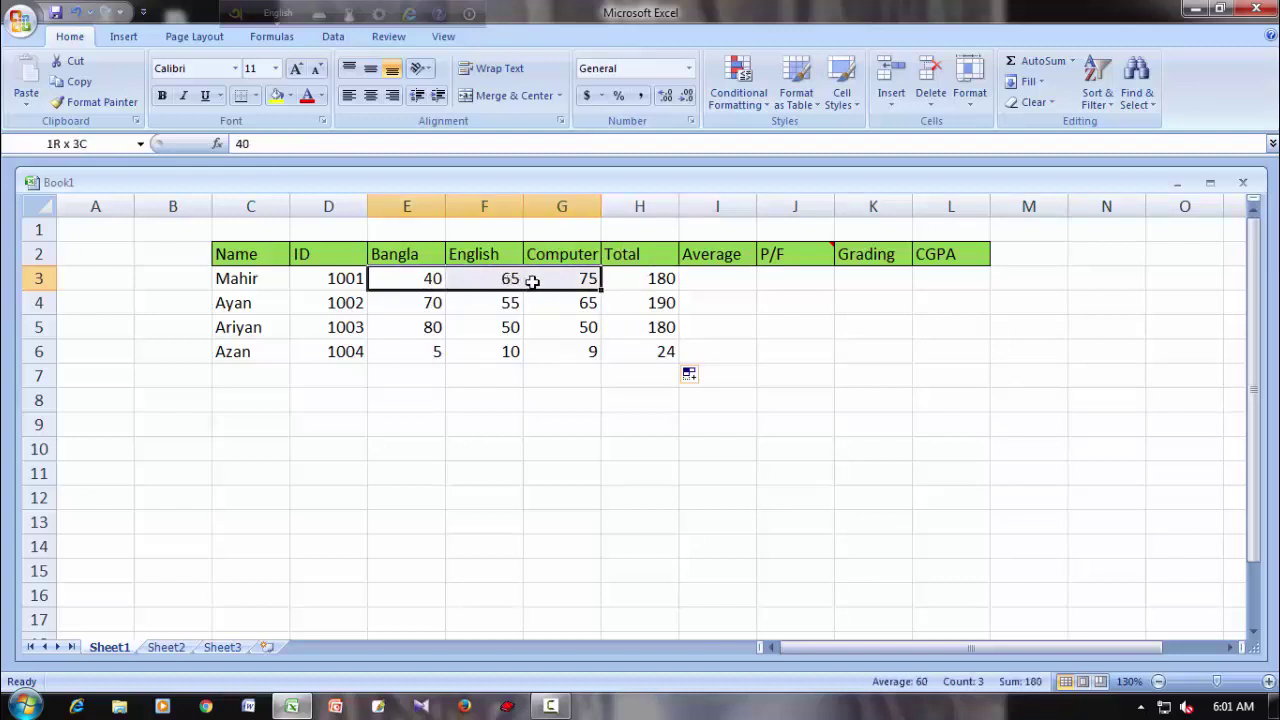
Put =H3/3 in I3 and fill it down to I6 for averages 60, 63.3333, 60, 8.
click(703, 279)
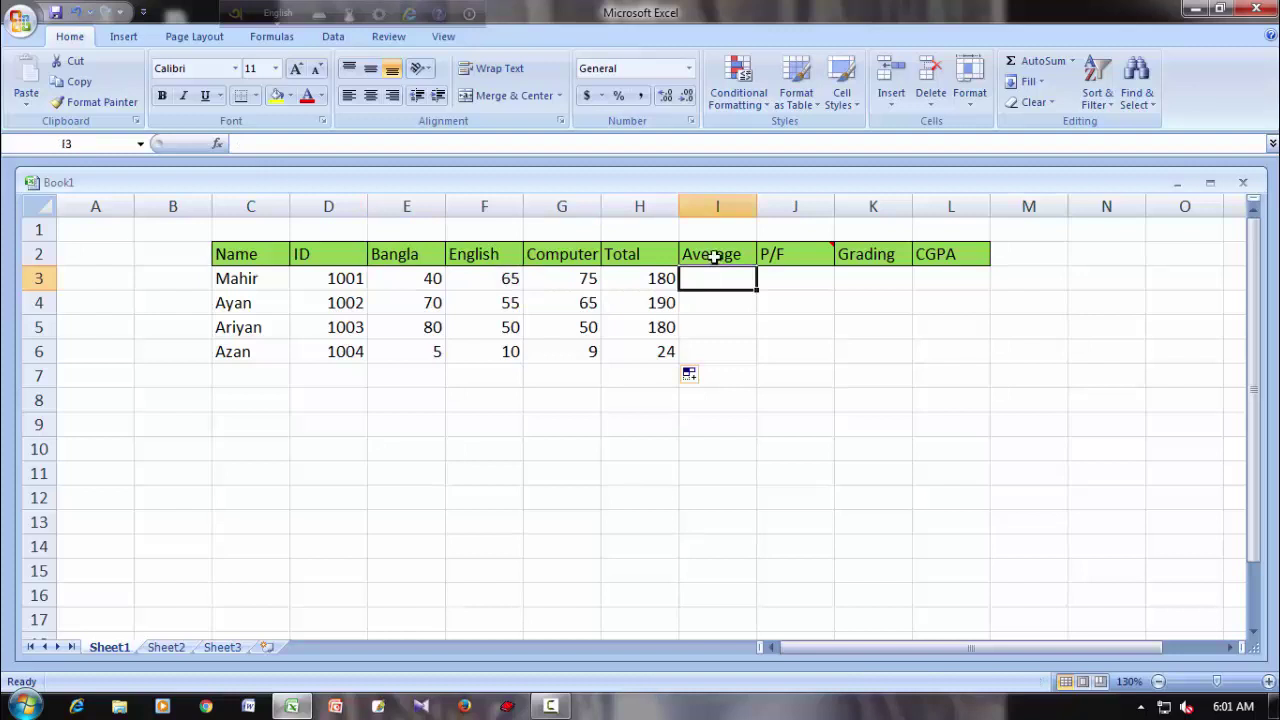
text(=)
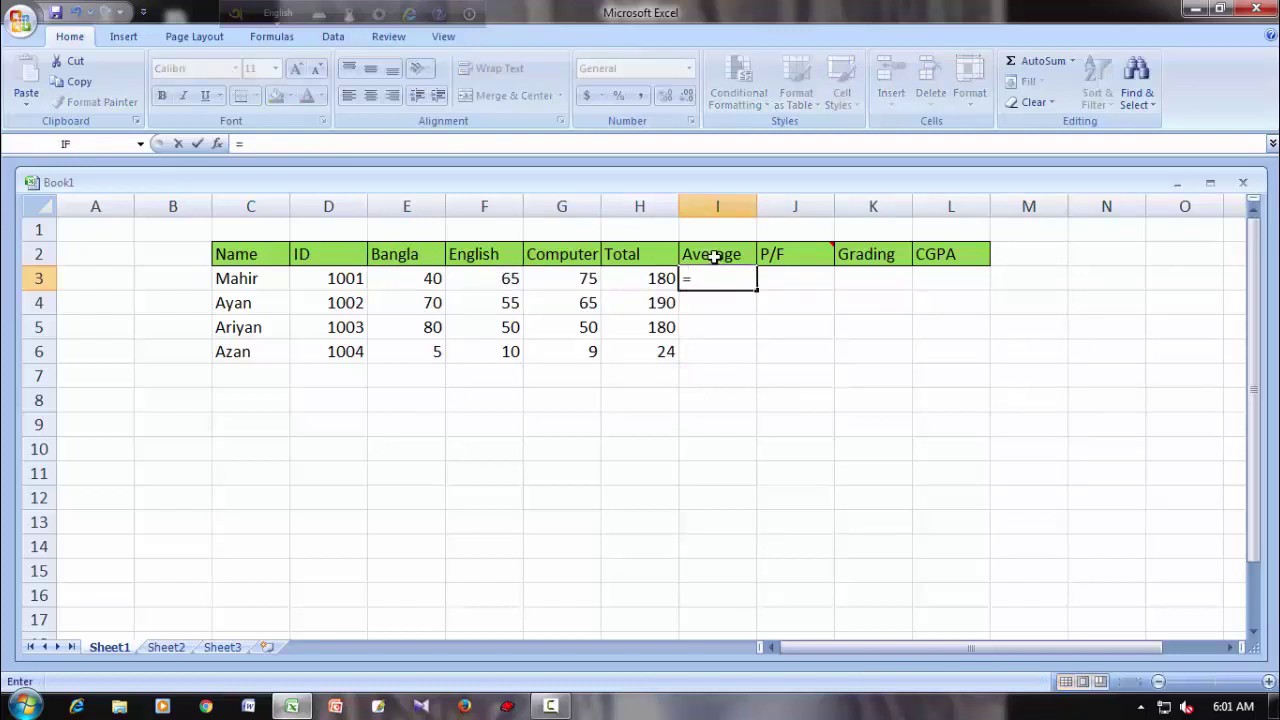
click(631, 279)
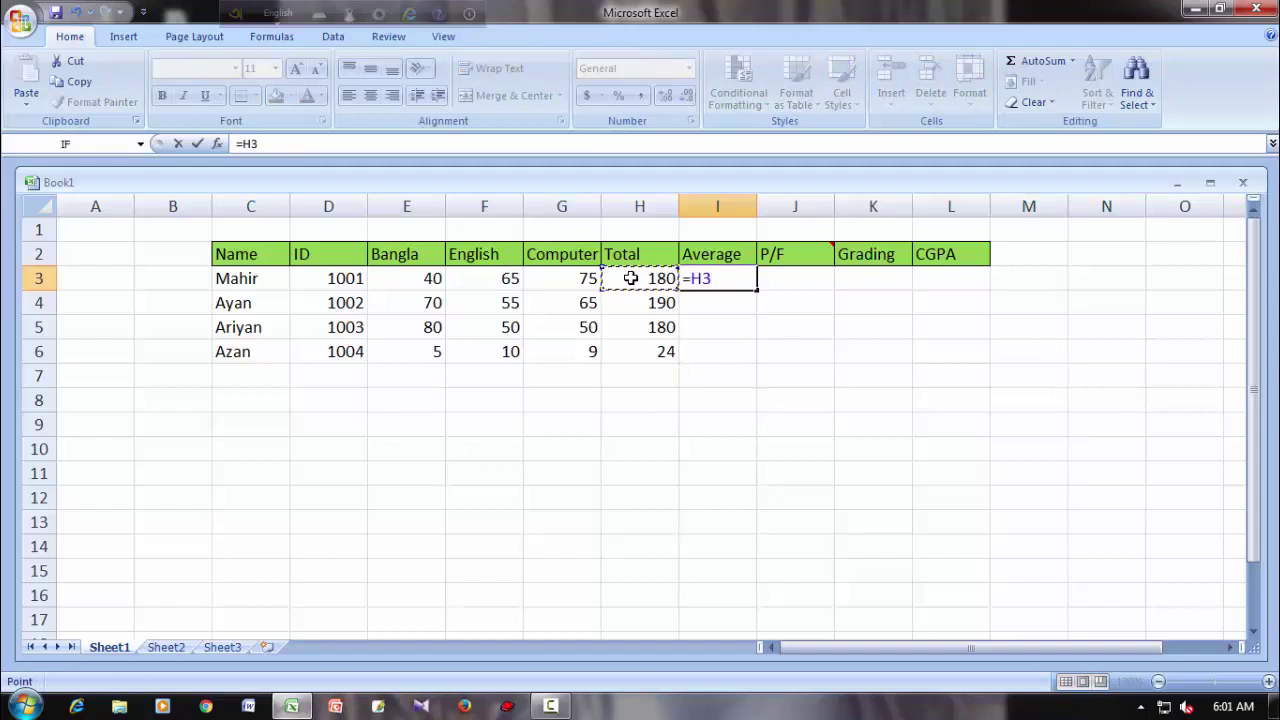
text(/)
text(3)
key(Return)
click(705, 279)
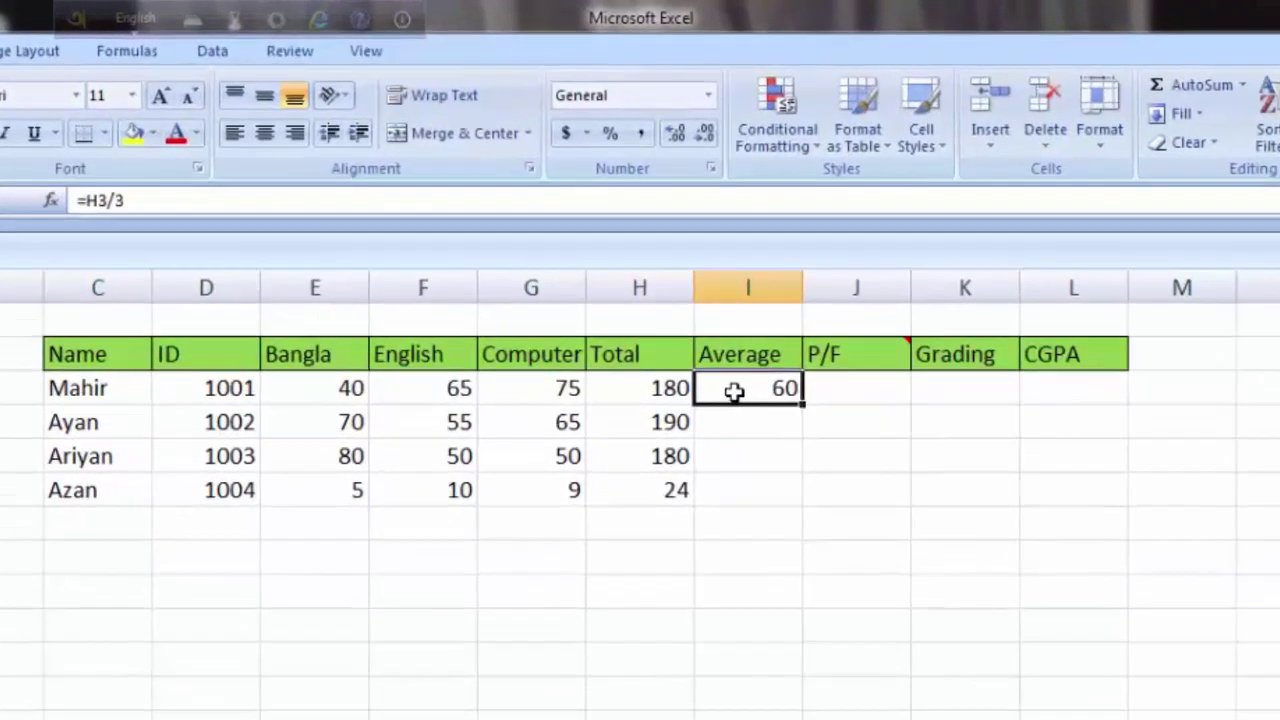
double_click(802, 404)
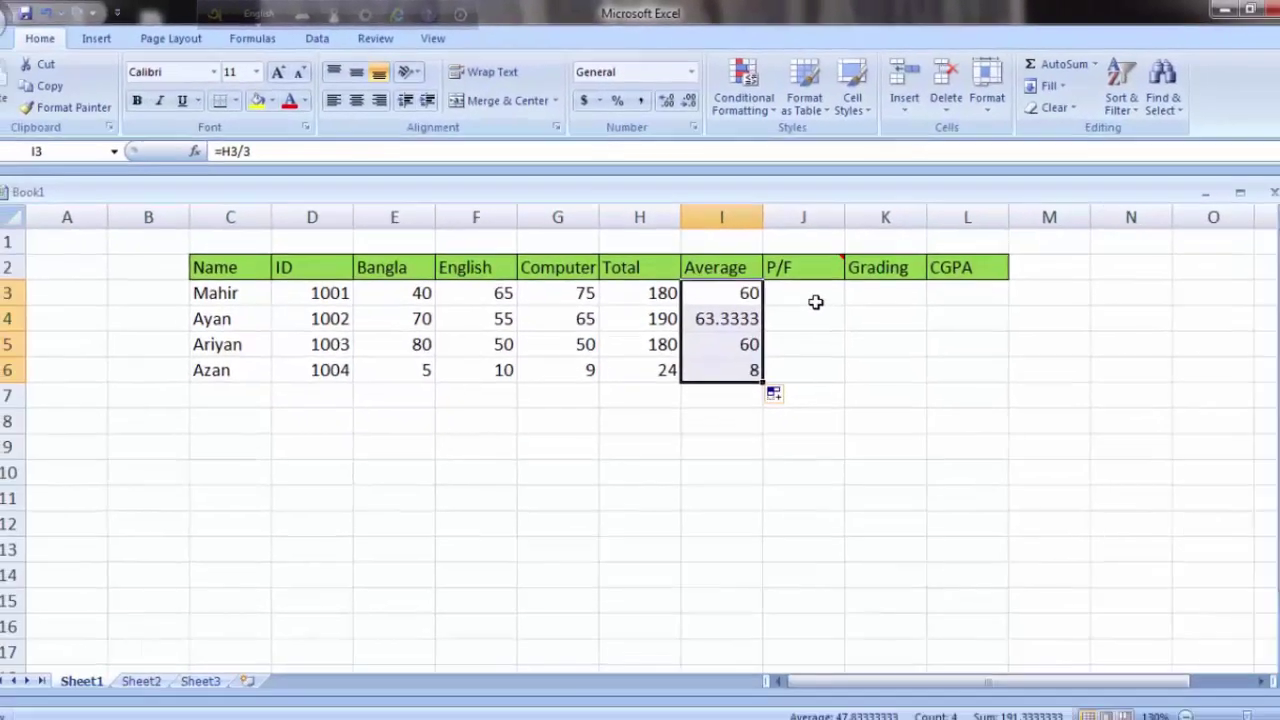
click(806, 286)
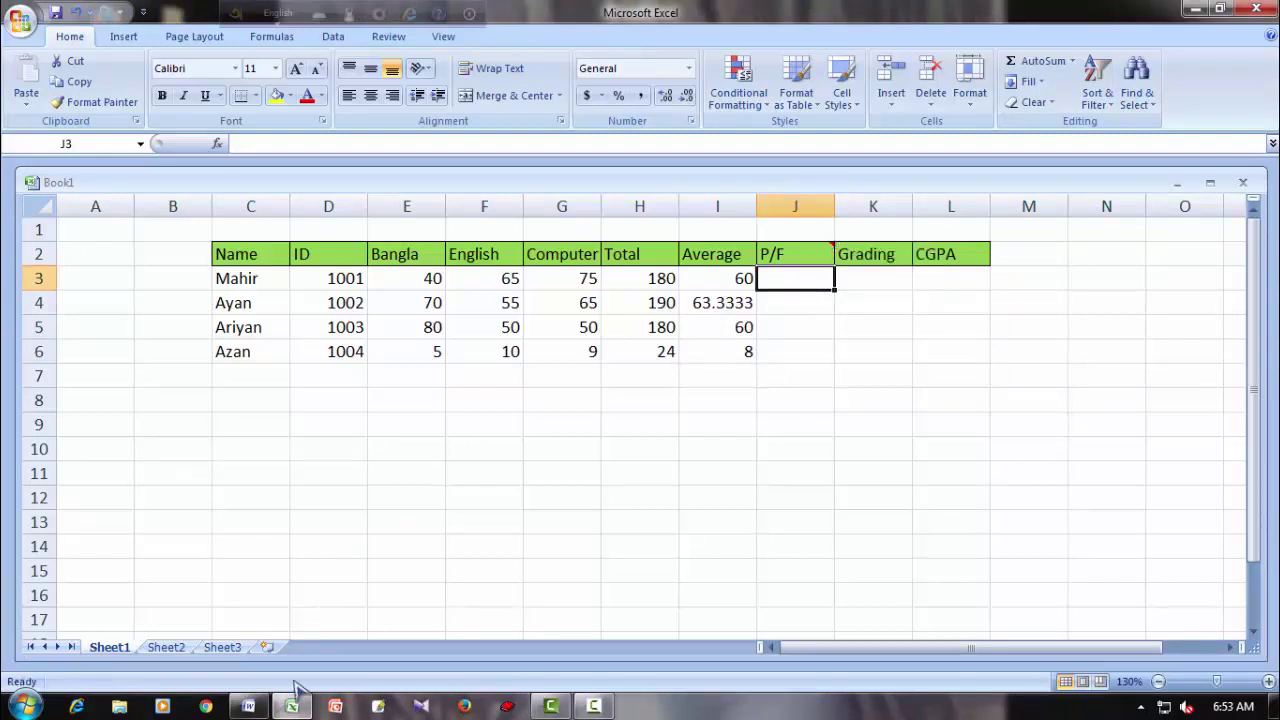
click(250, 707)
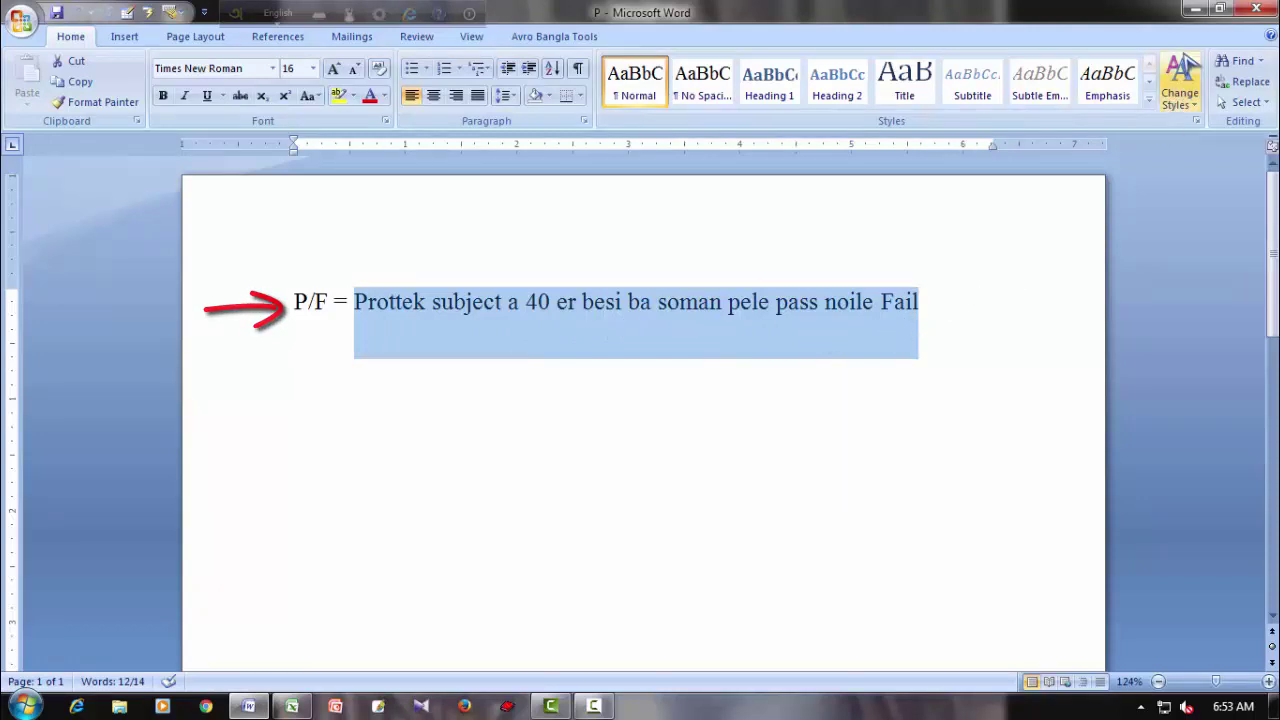
click(1192, 9)
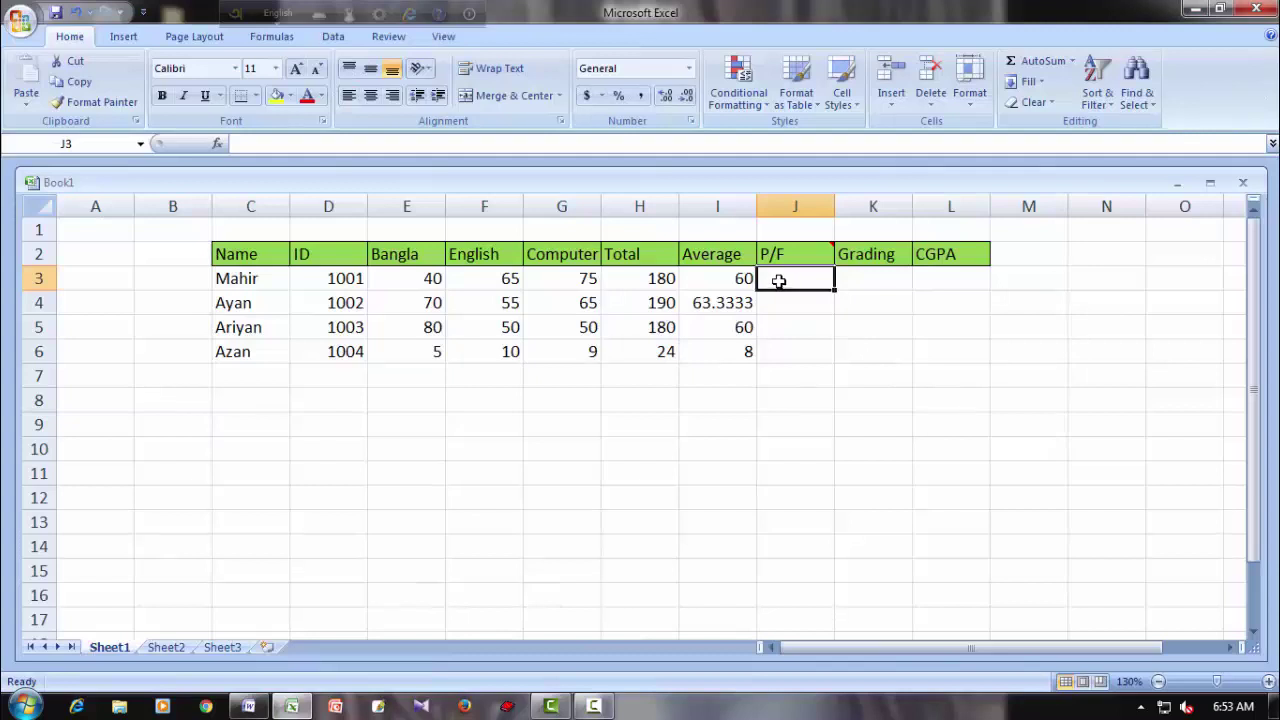
Insert an IF function in J3 with the test AND(E3>=40,F3>=40,G3>=40).
click(214, 145)
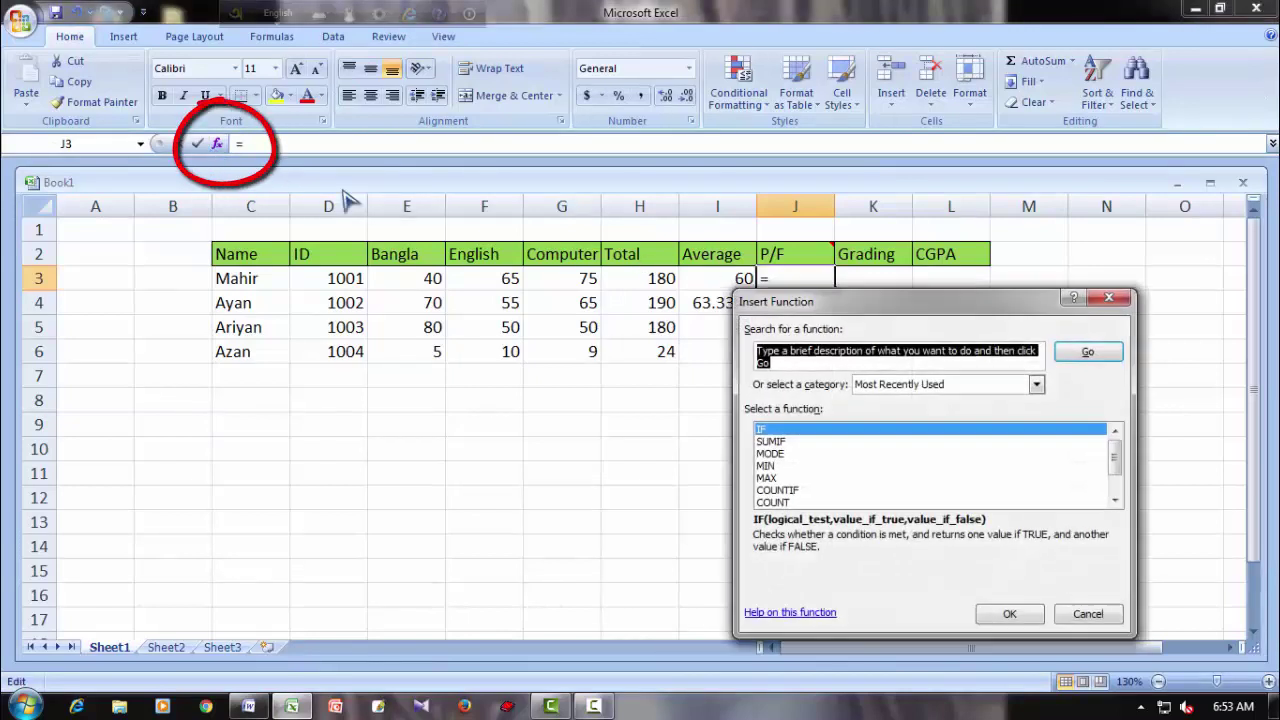
click(1010, 614)
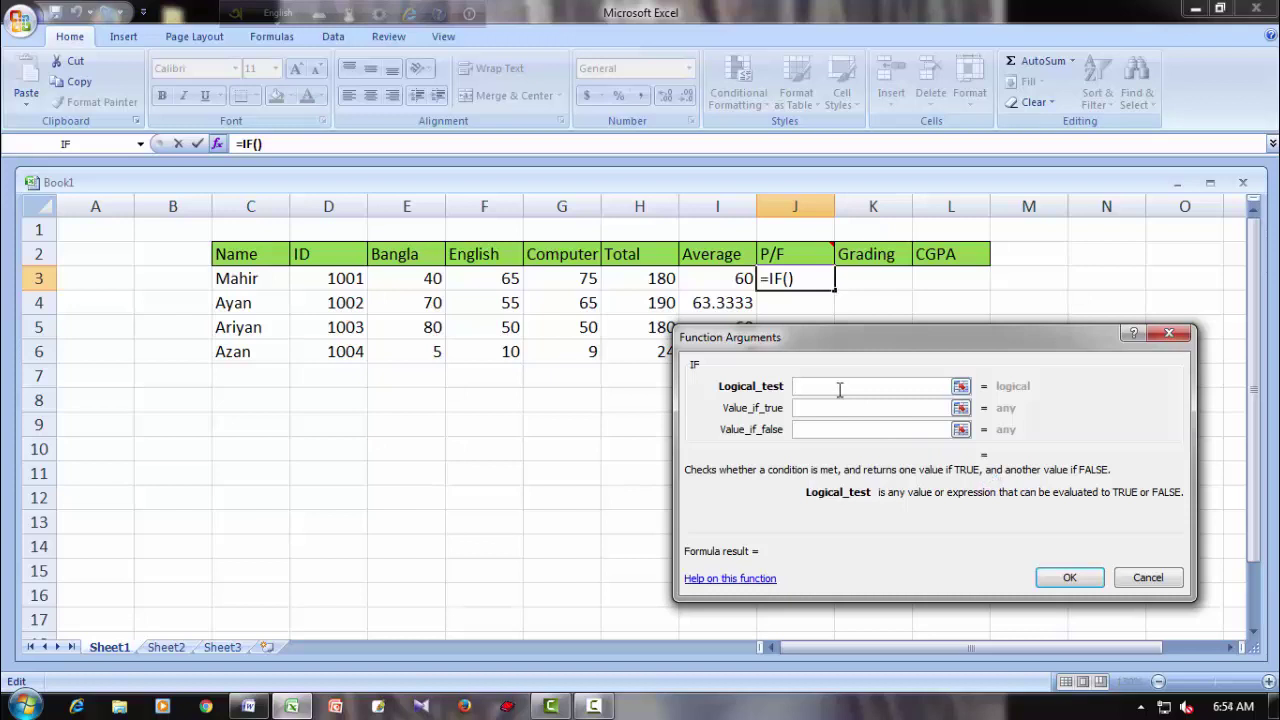
text(and)
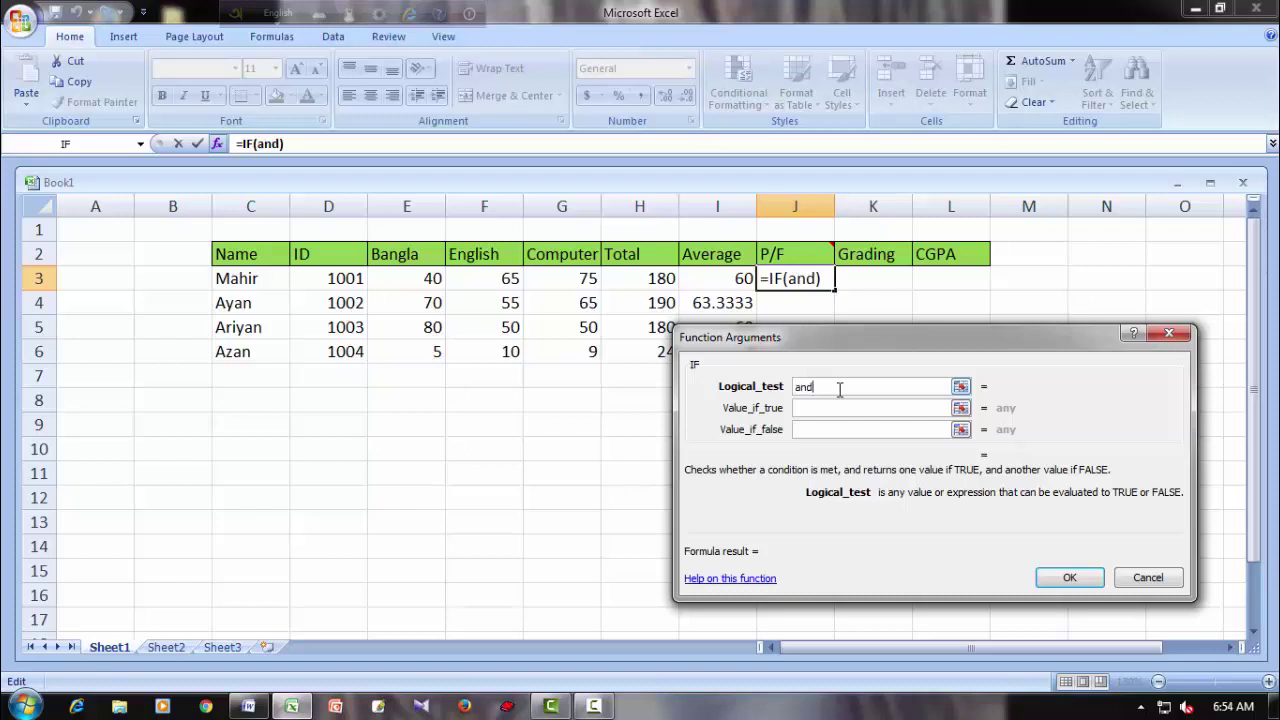
text(()
click(399, 281)
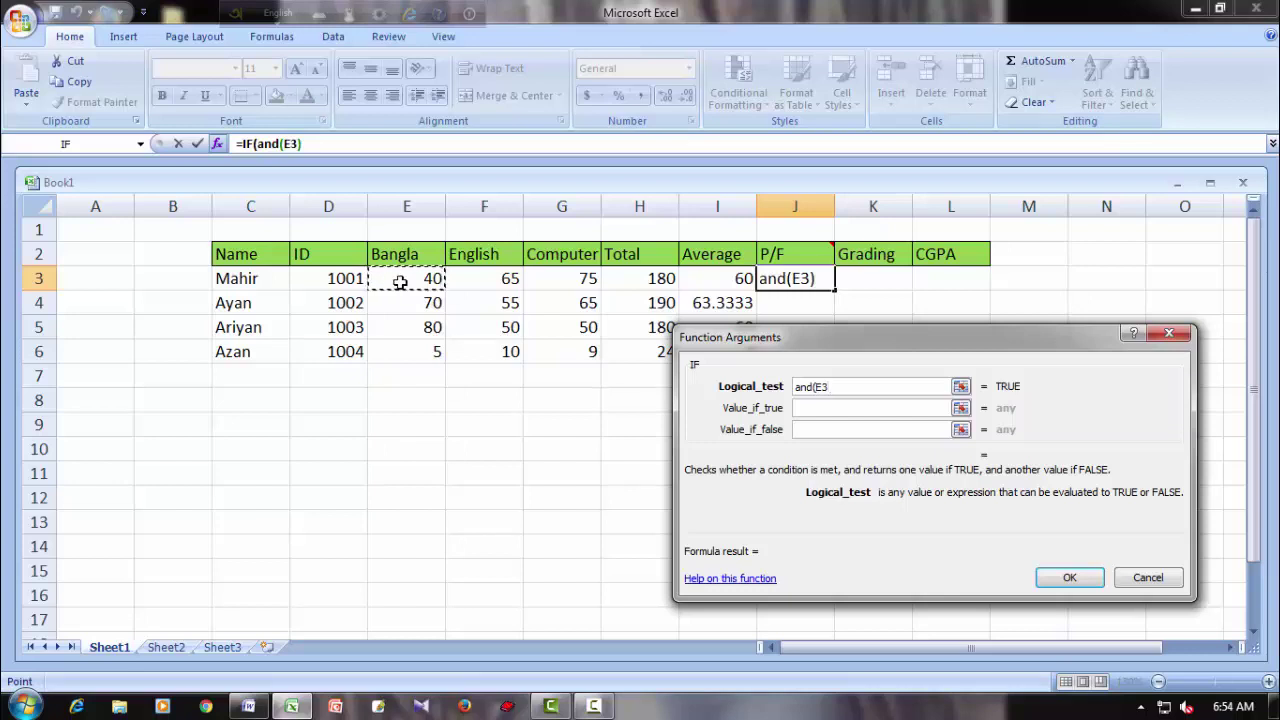
text(>=)
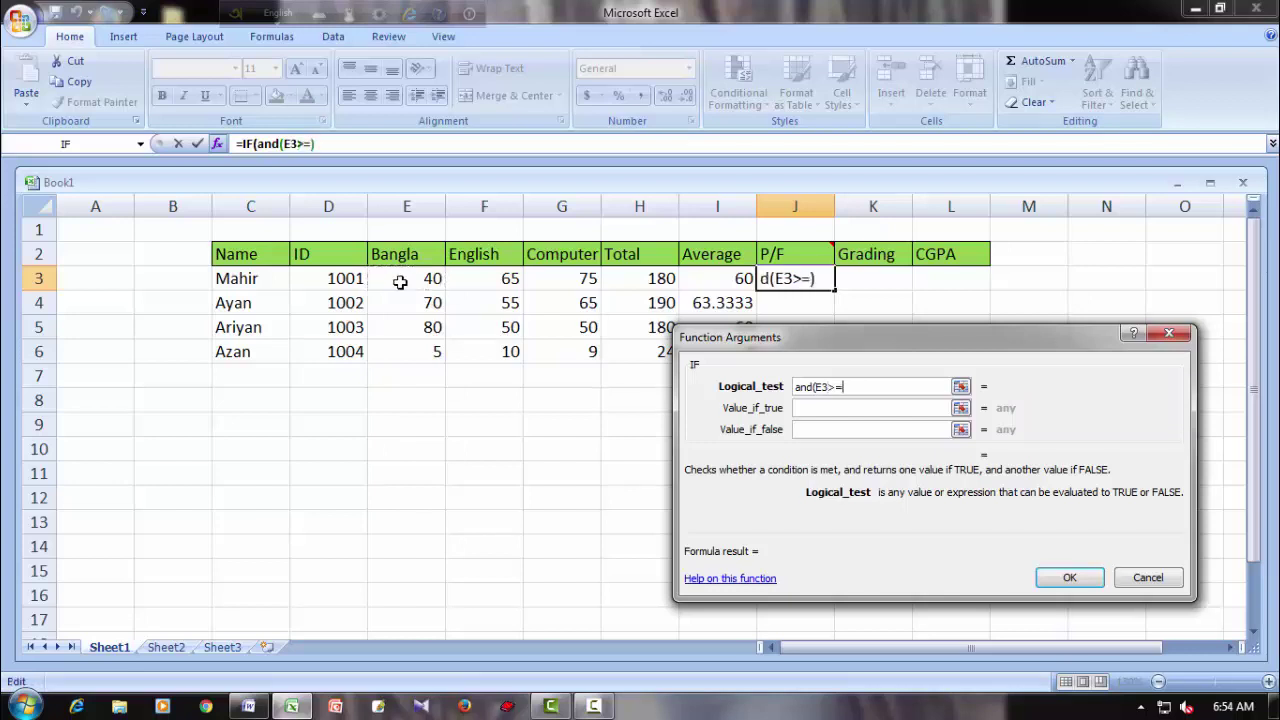
text(40)
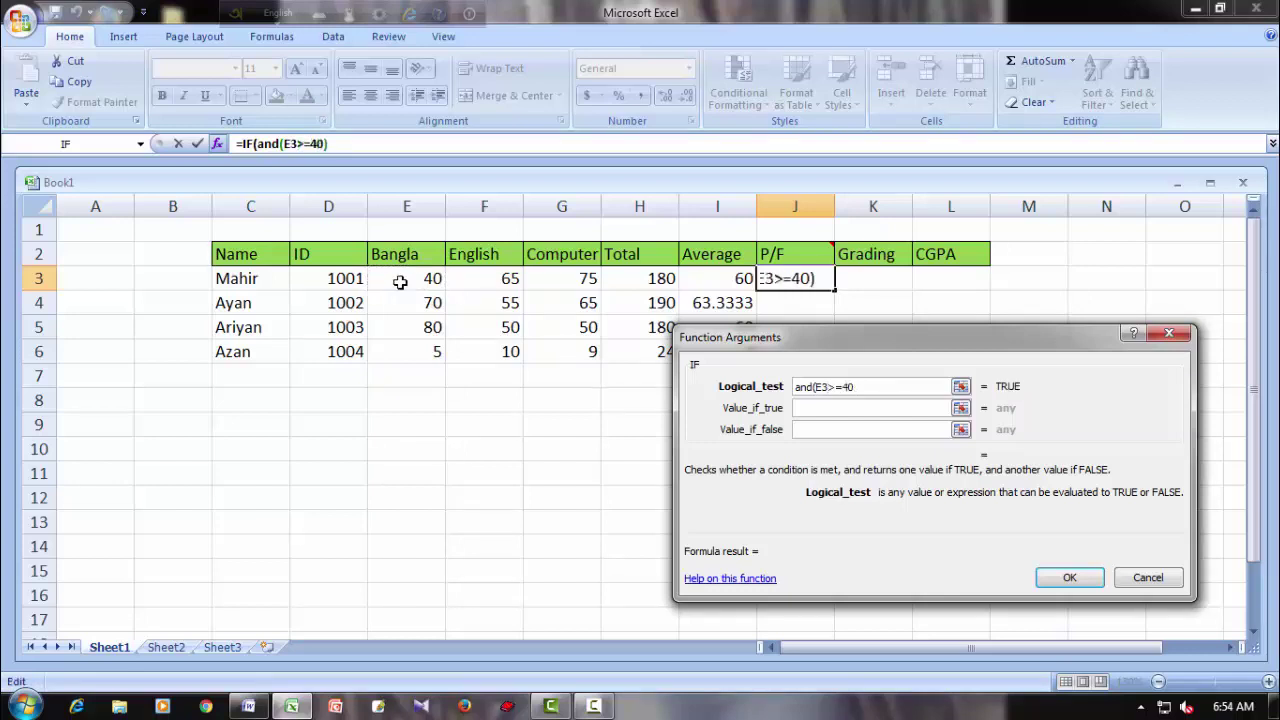
text(,)
click(473, 277)
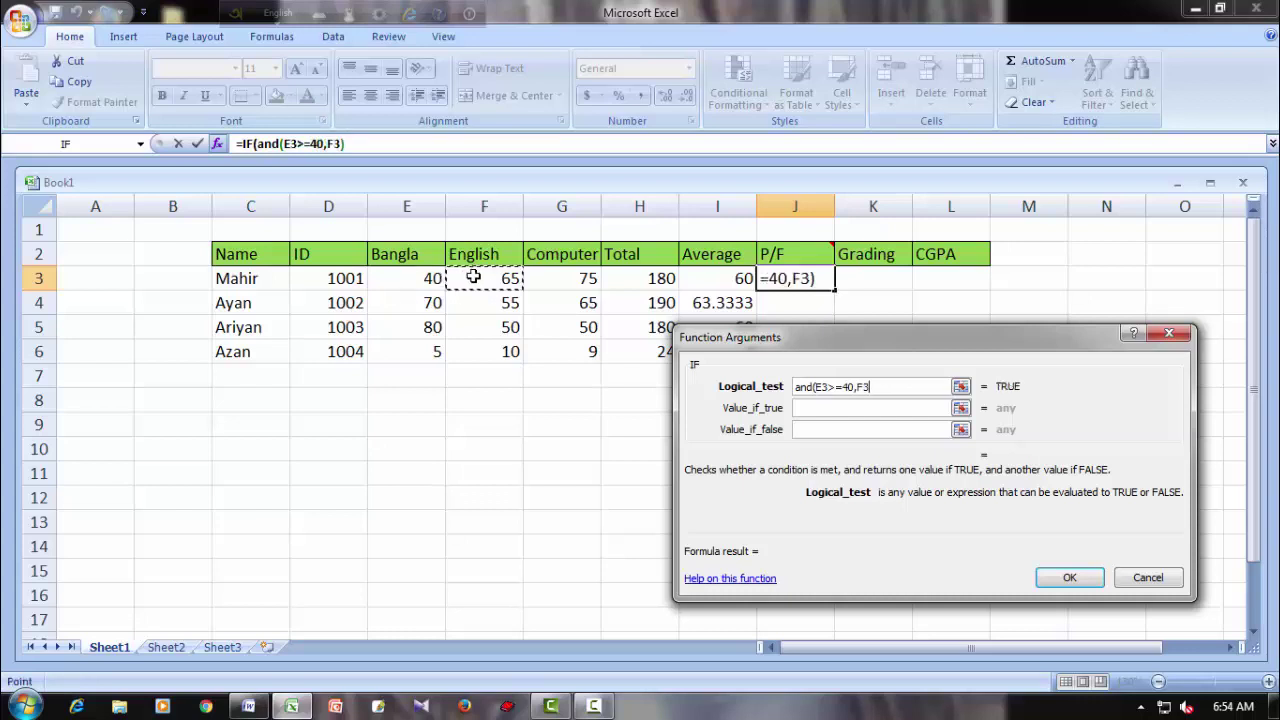
text(>=)
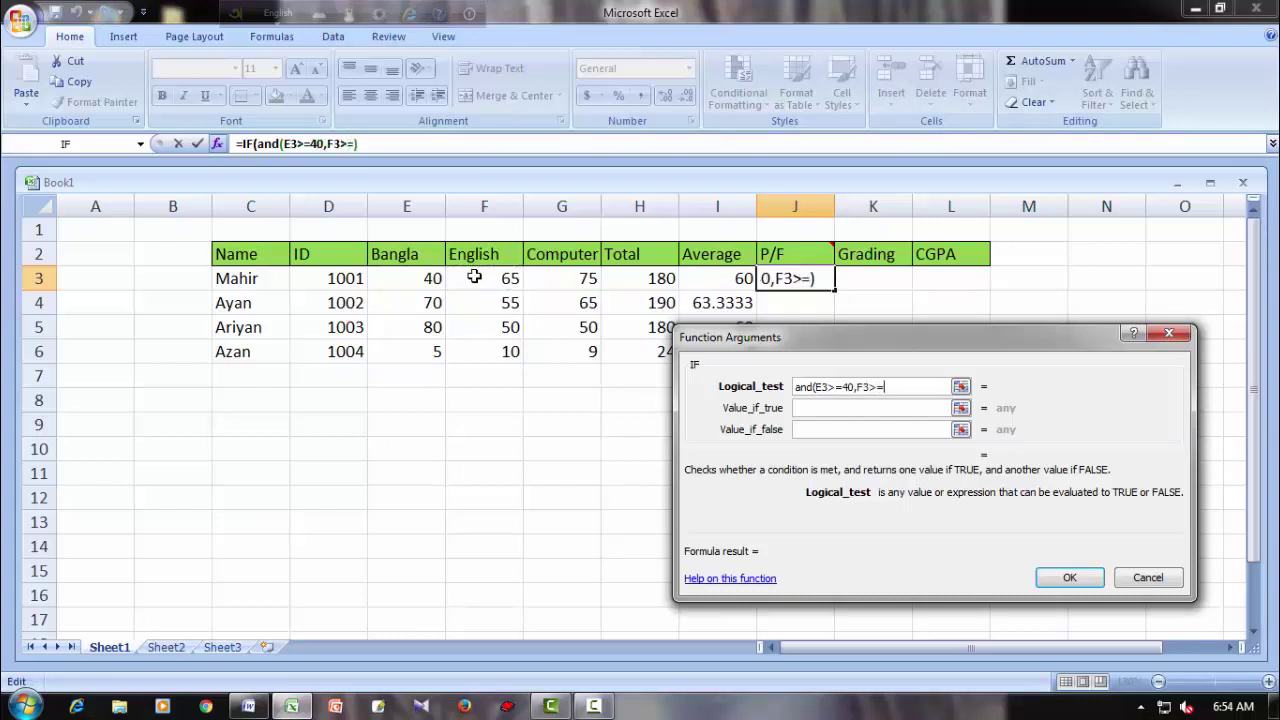
text(40,)
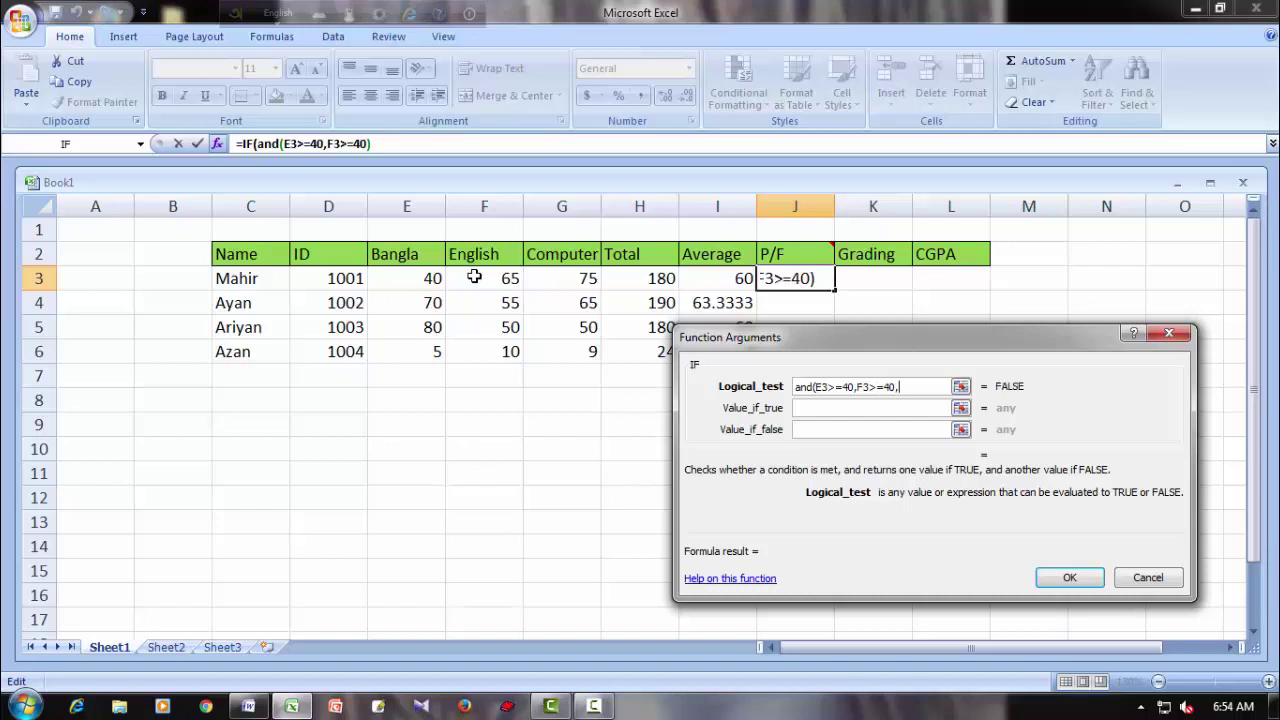
click(576, 278)
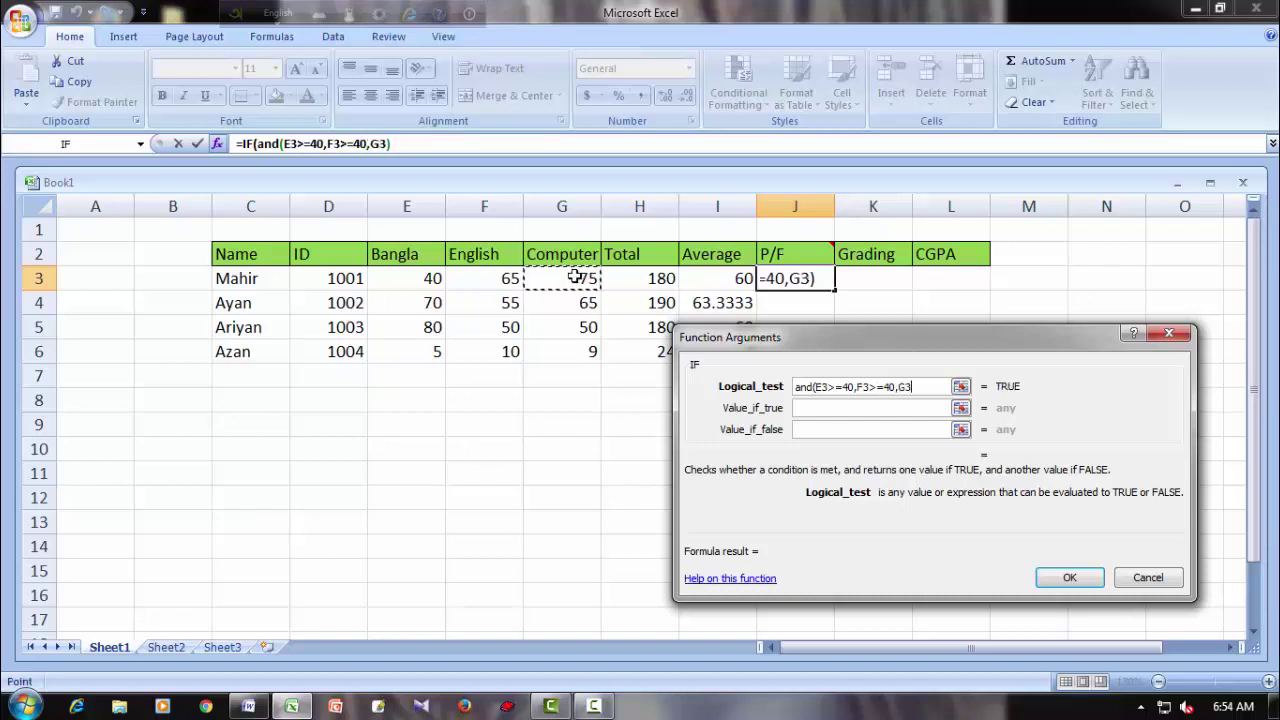
text(>=)
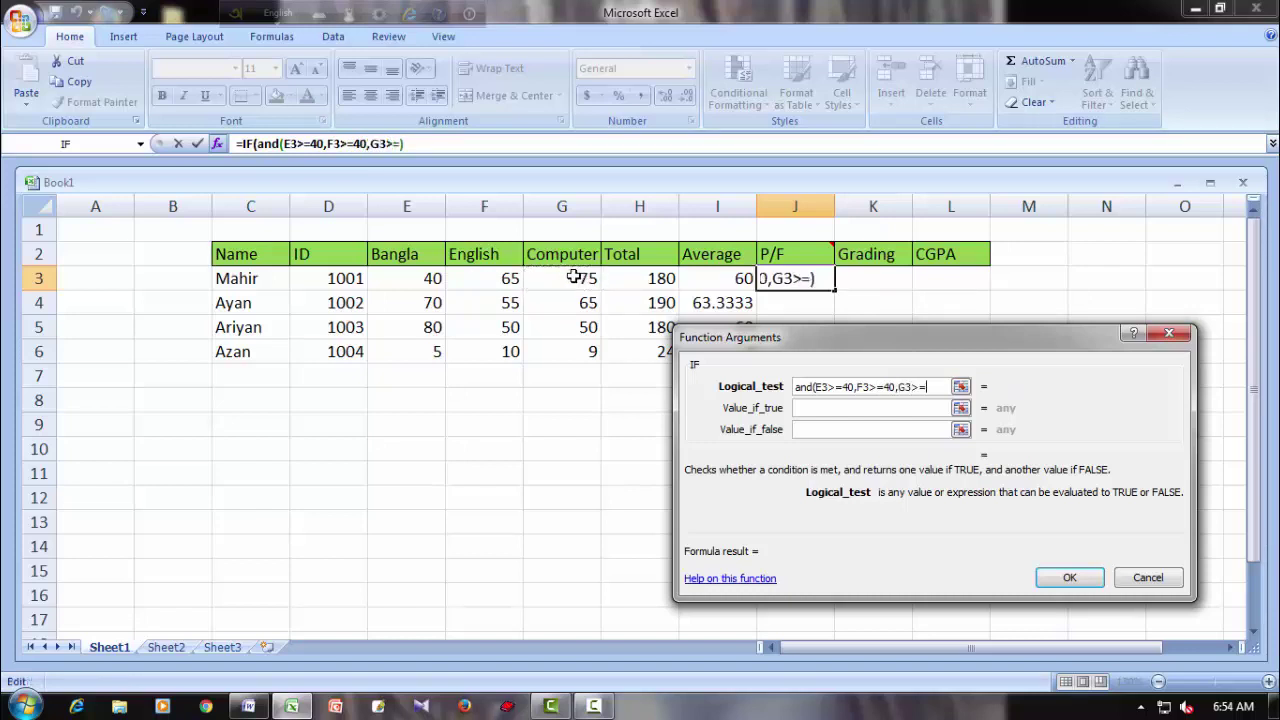
text(40)
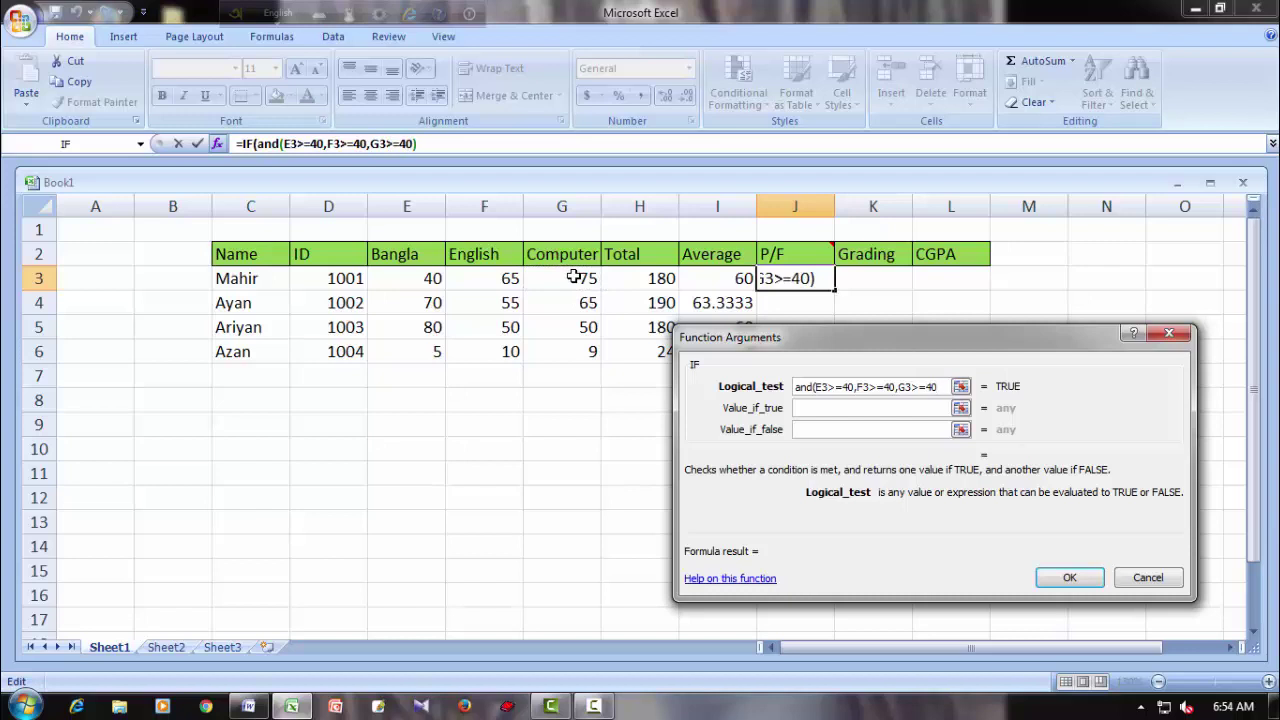
text())
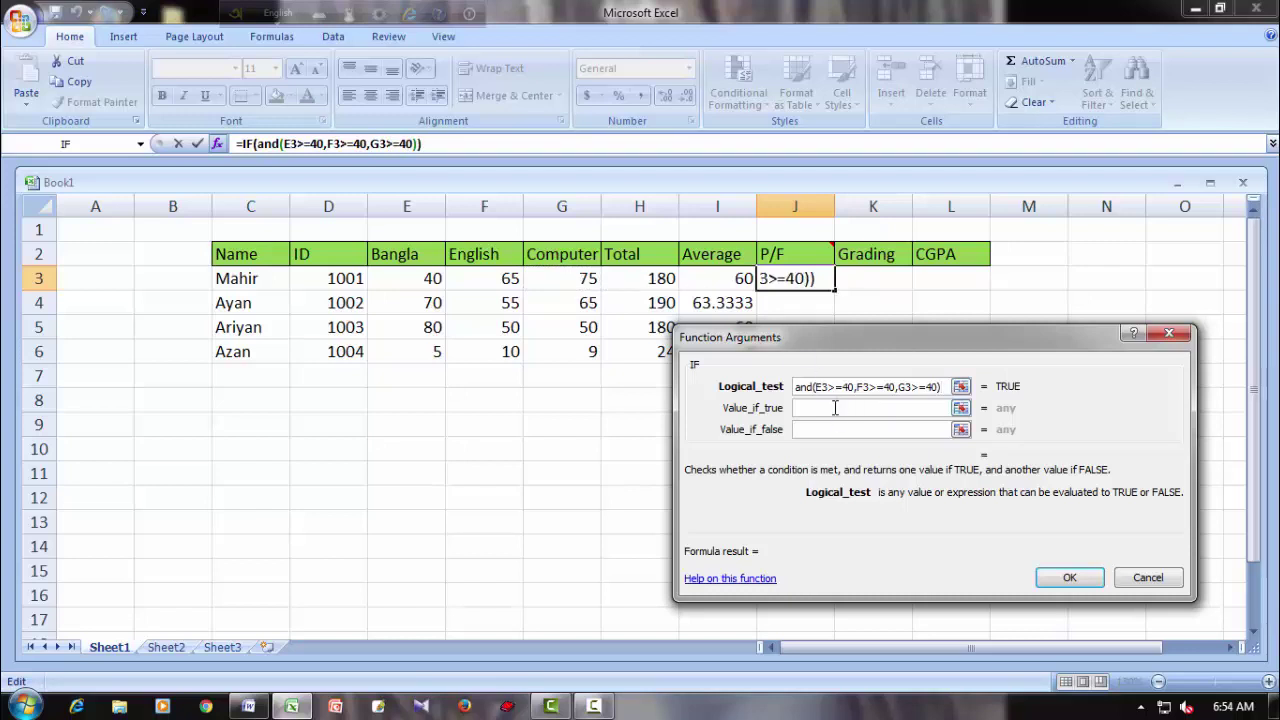
Make the IF return "P" when true and "F" when false, and confirm it.
click(836, 407)
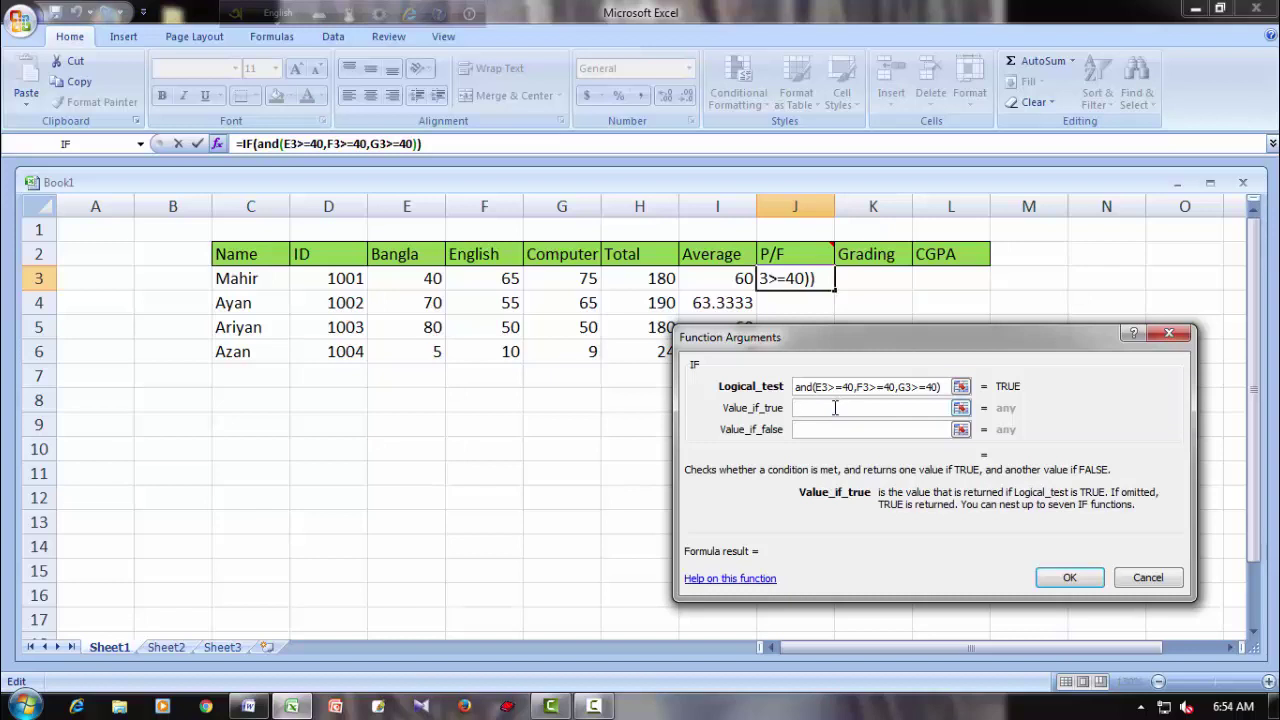
text(P)
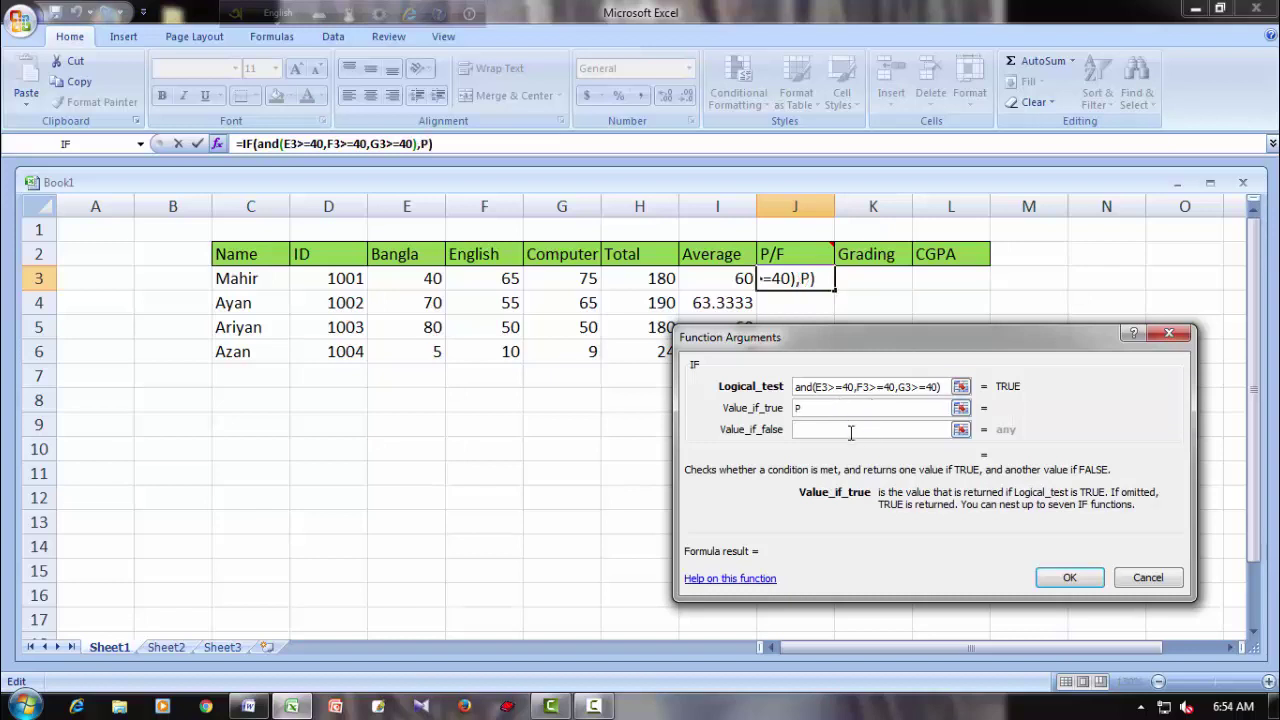
click(851, 430)
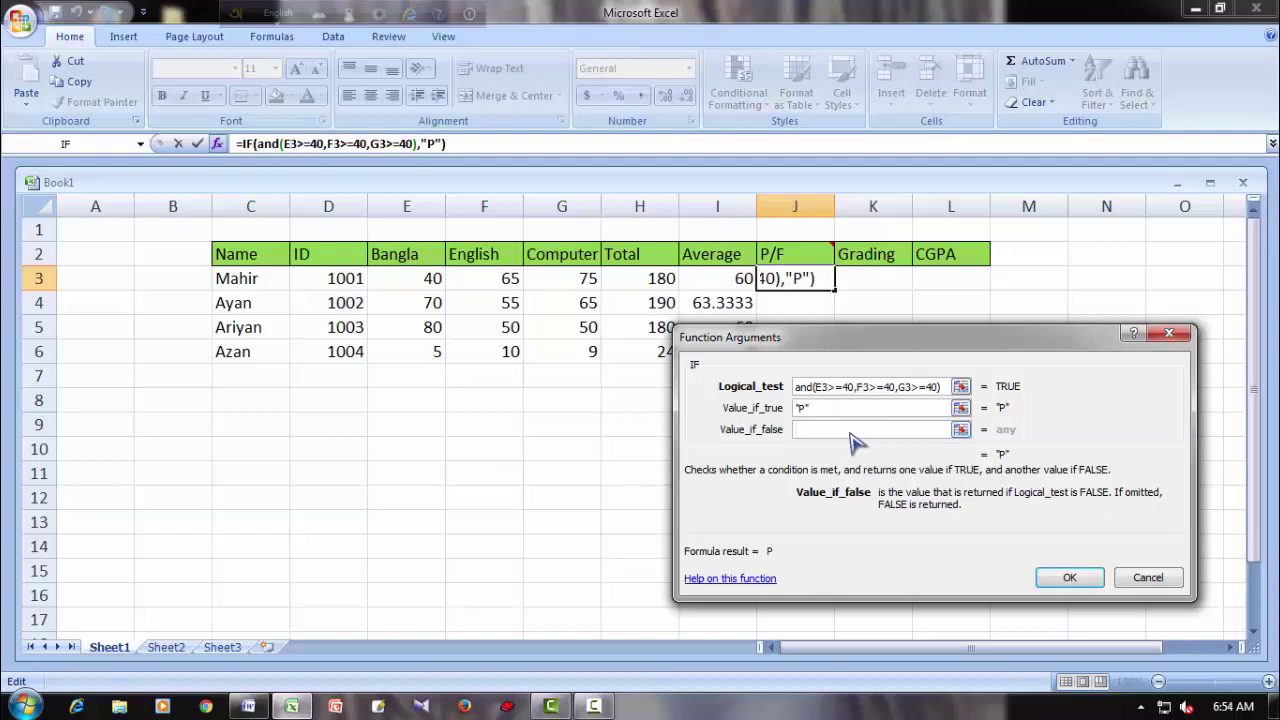
text(F)
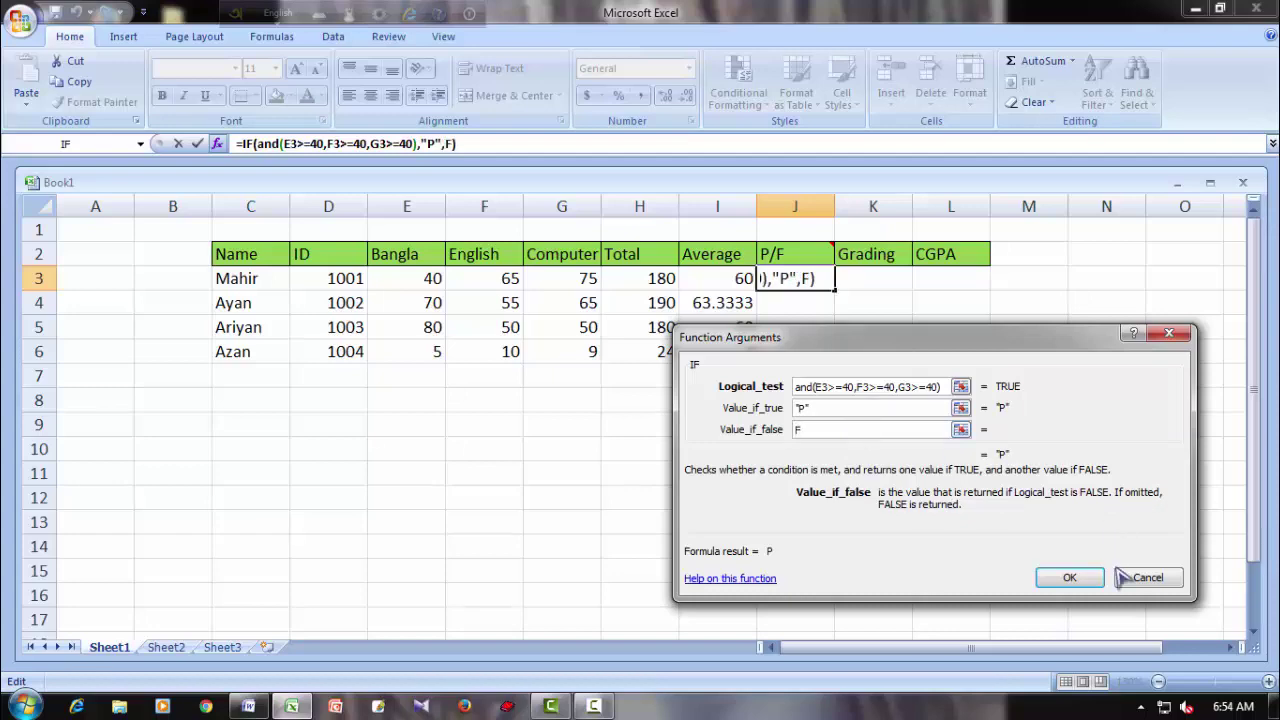
click(1069, 577)
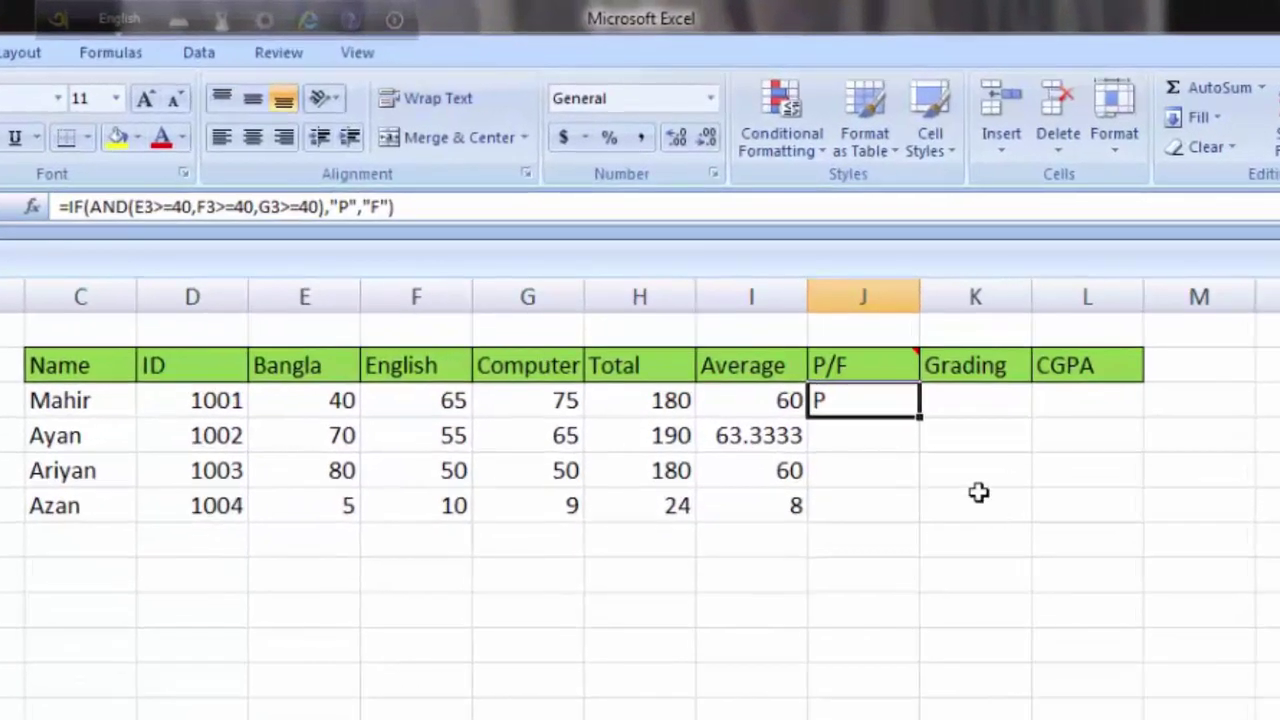
Fill J3's pass/fail formula down to J6 and verify the copied formulas in J3 and J6.
drag(918, 419, 918, 523)
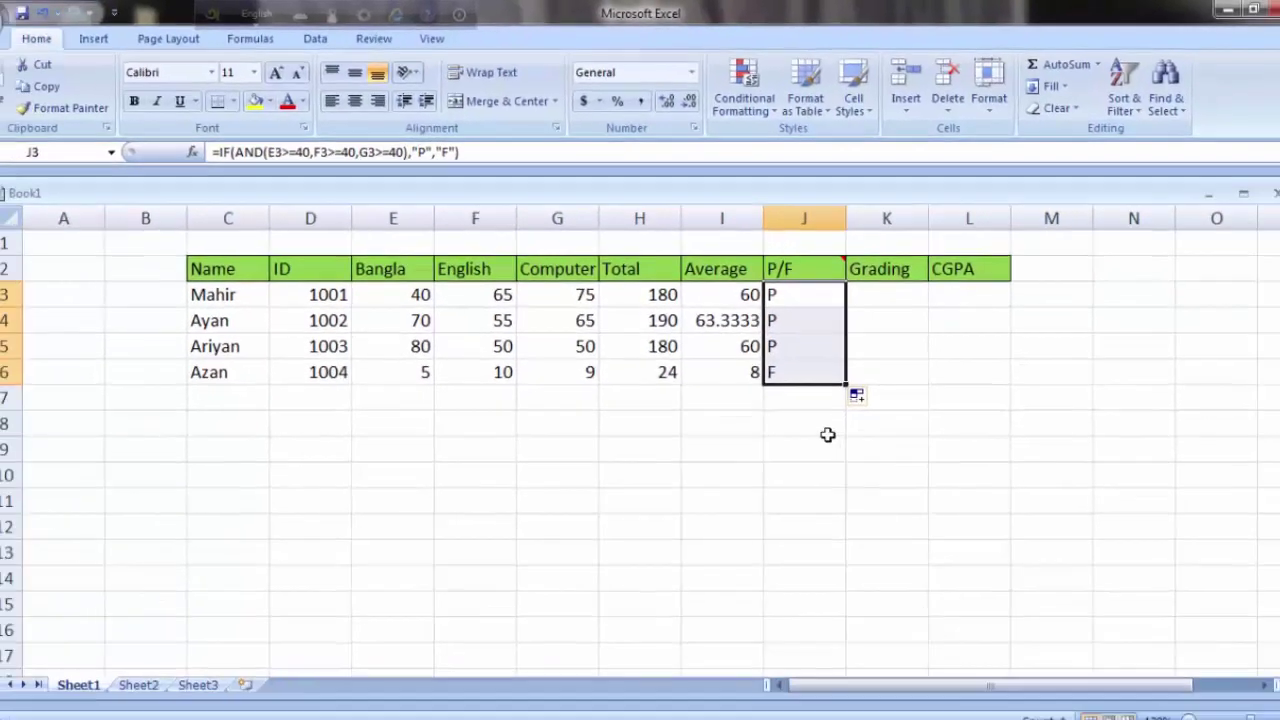
click(892, 575)
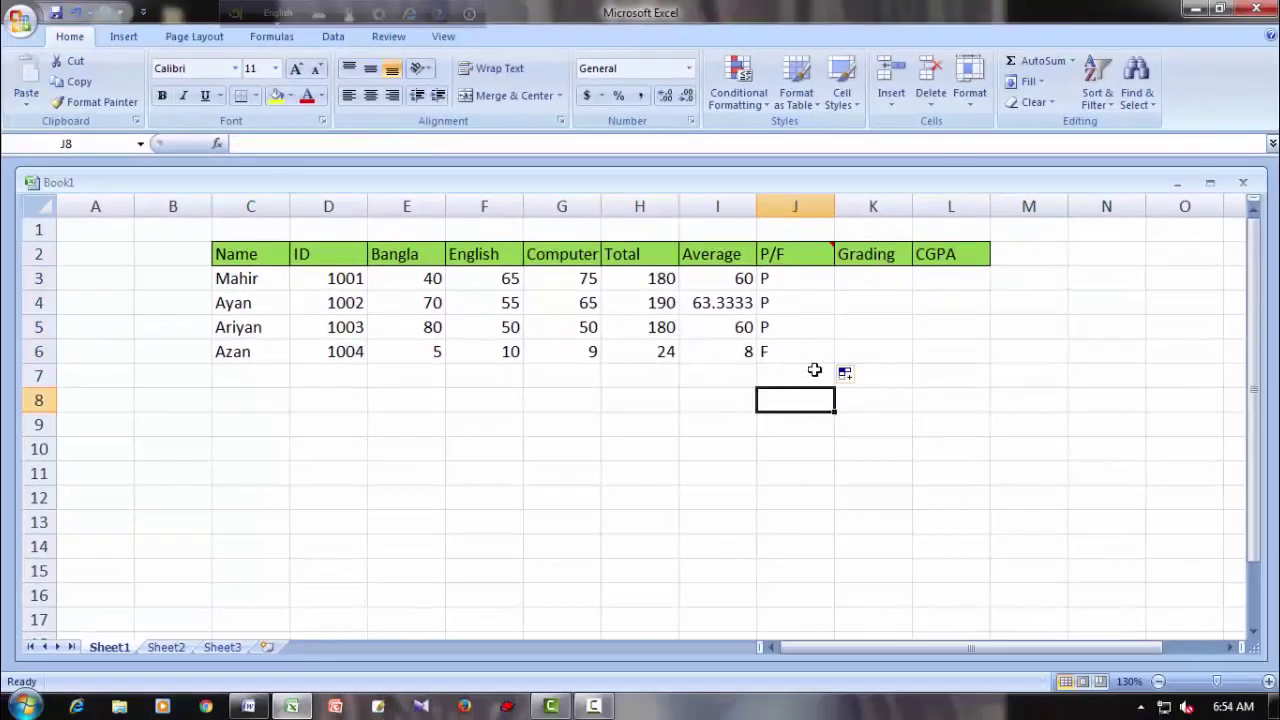
click(800, 283)
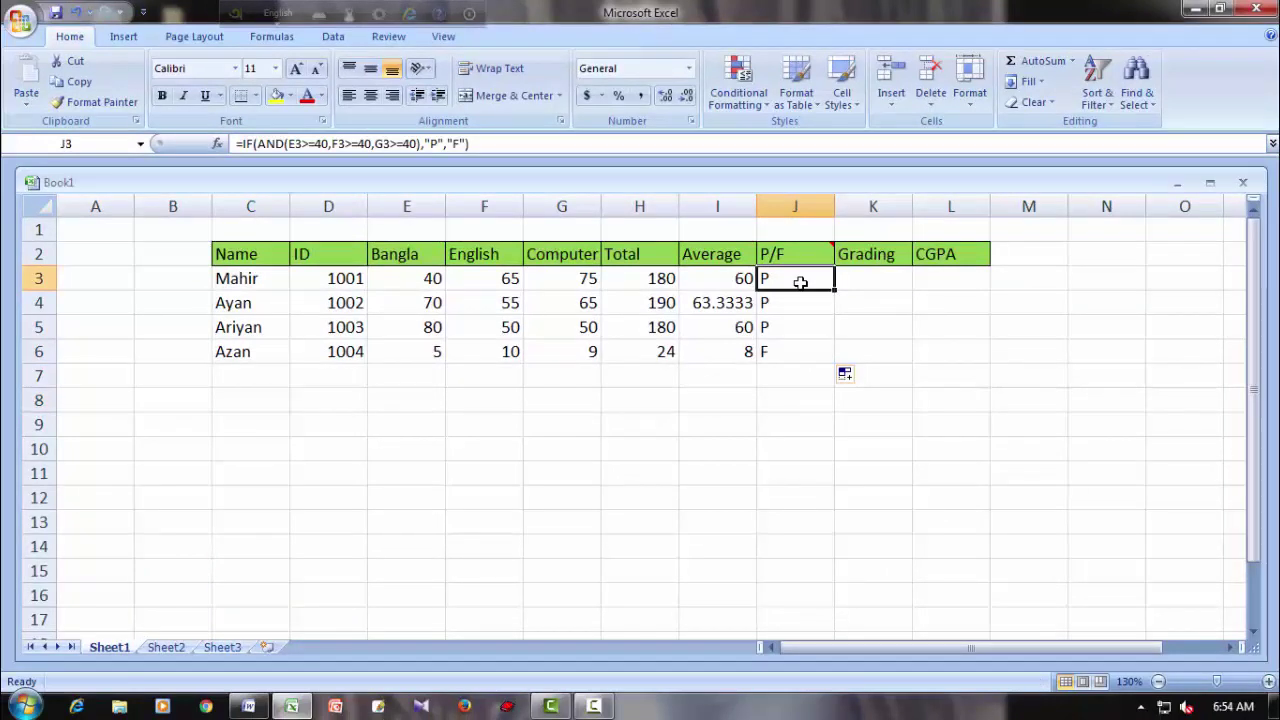
click(789, 348)
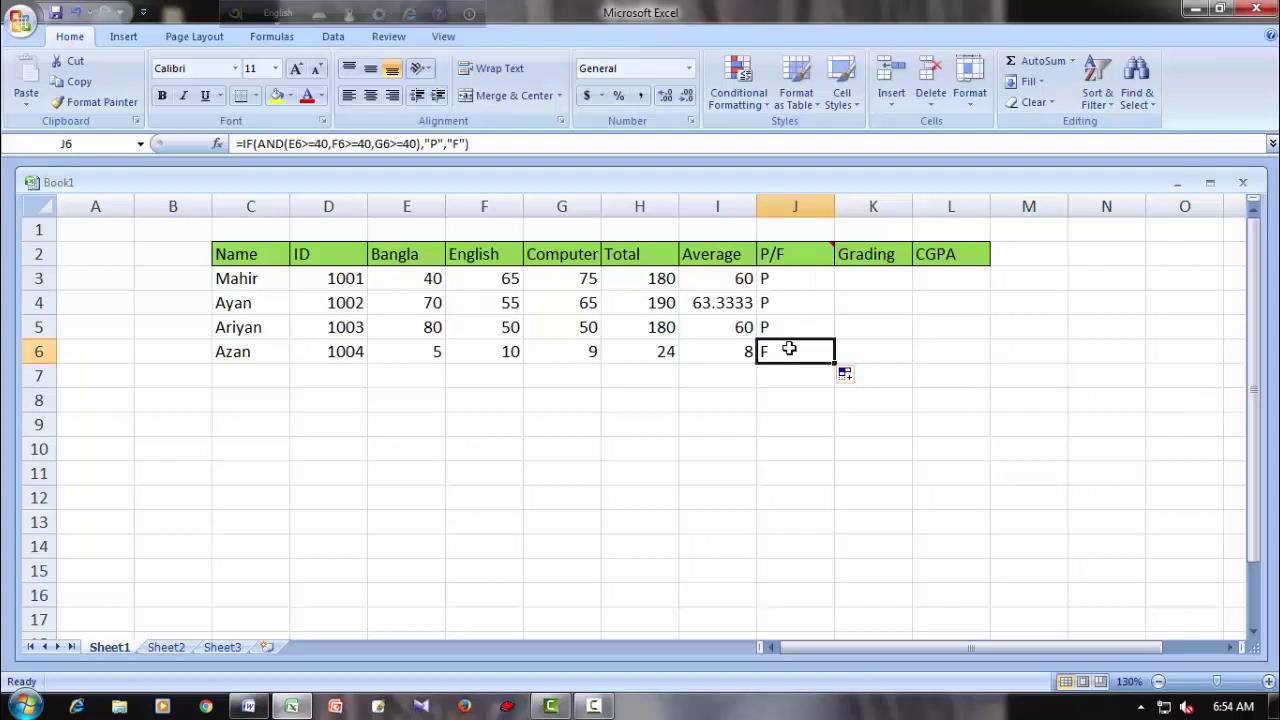
click(790, 280)
click(740, 100)
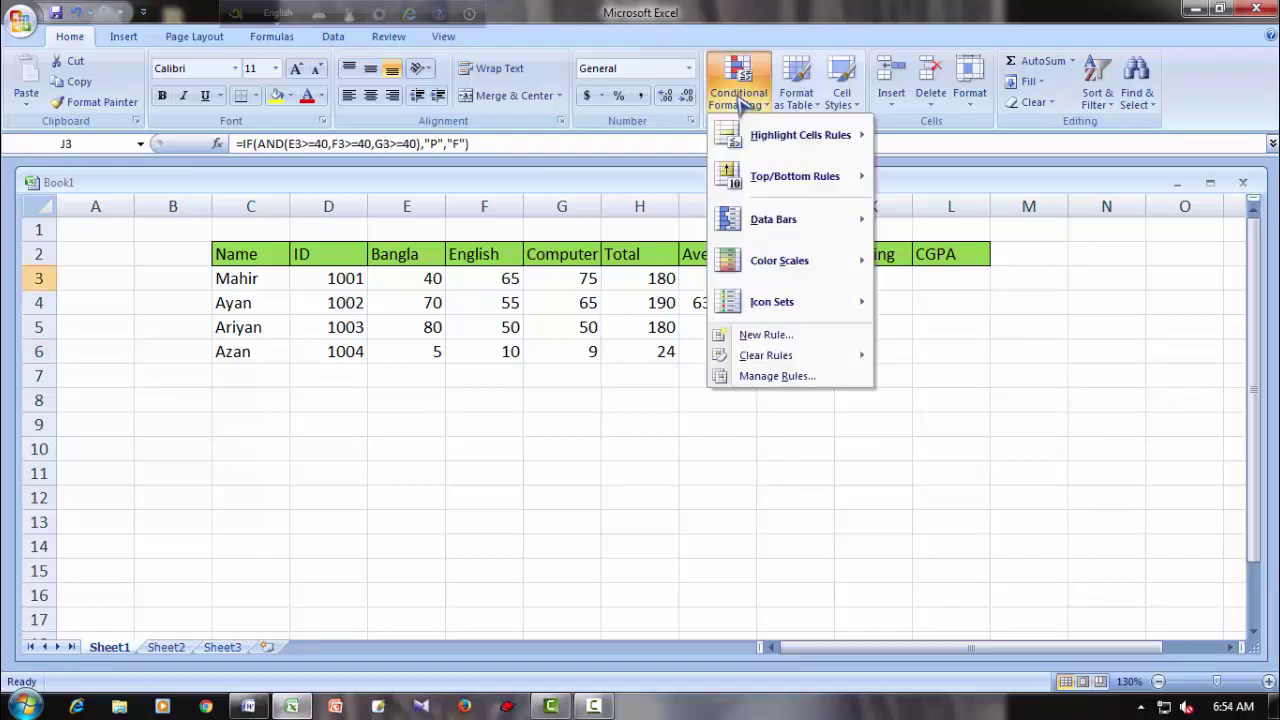
Create a new conditional formatting rule for cells equal to P.
click(772, 338)
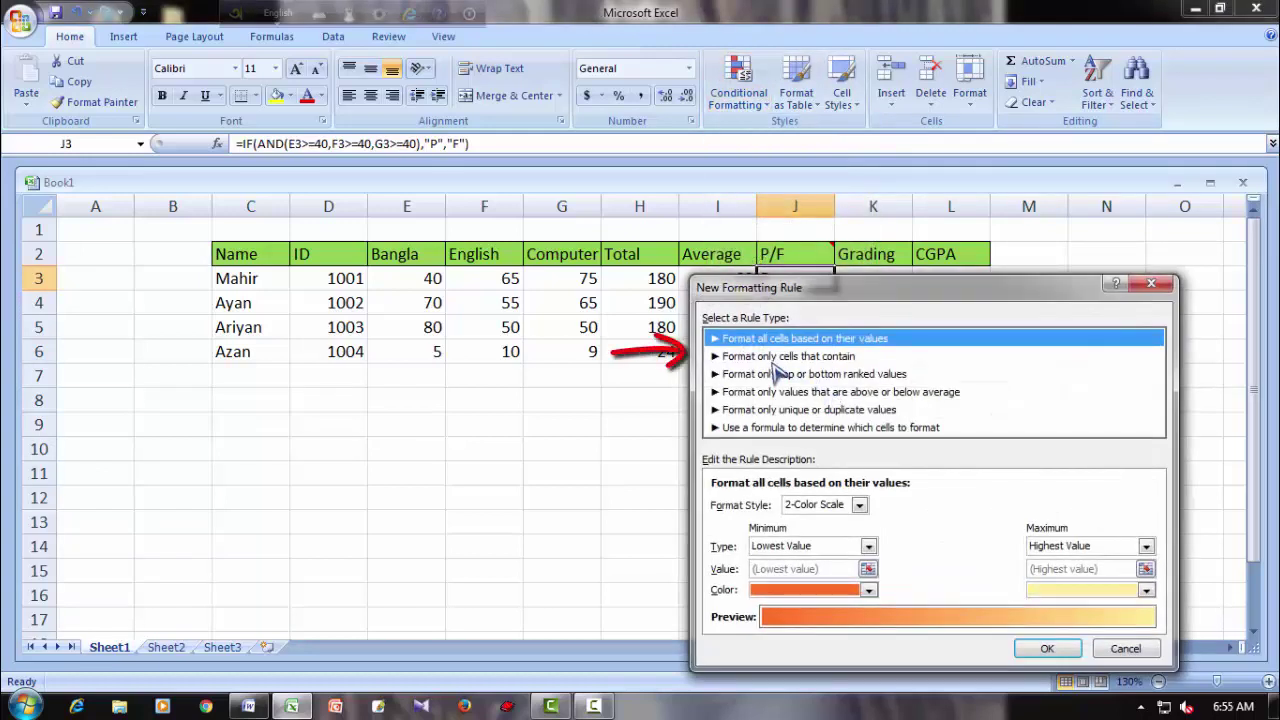
click(788, 358)
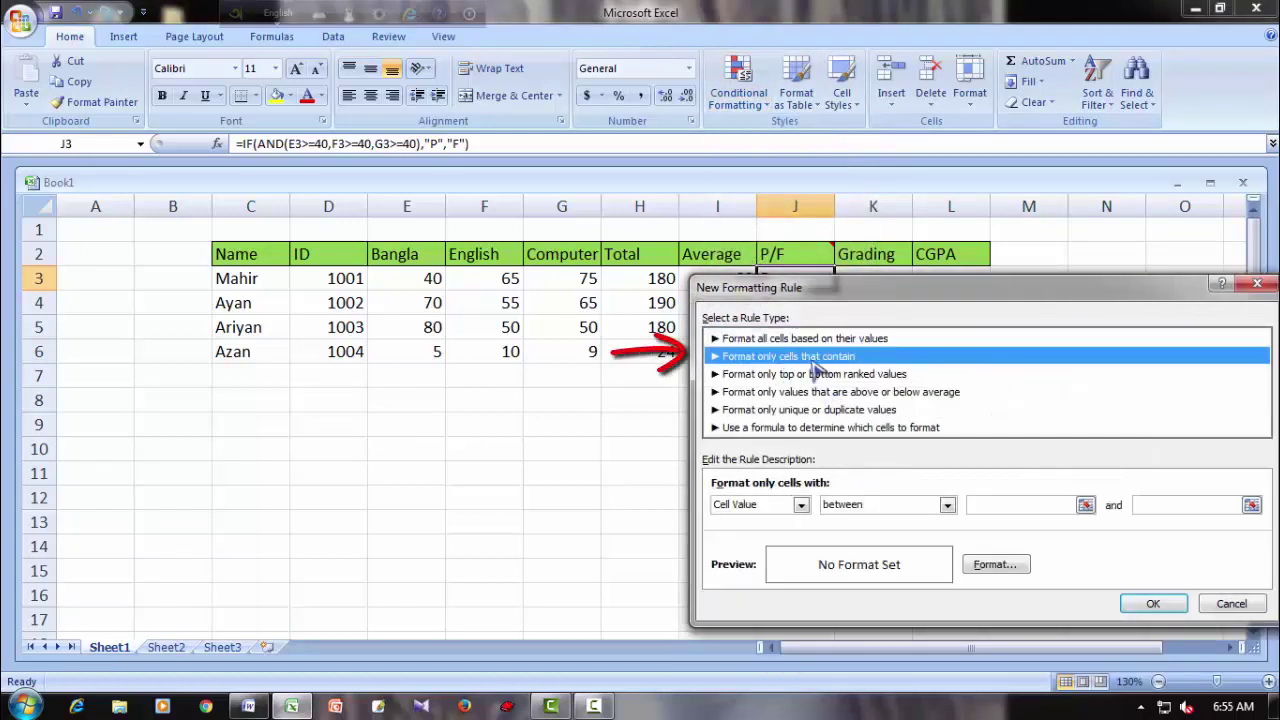
click(947, 505)
click(885, 547)
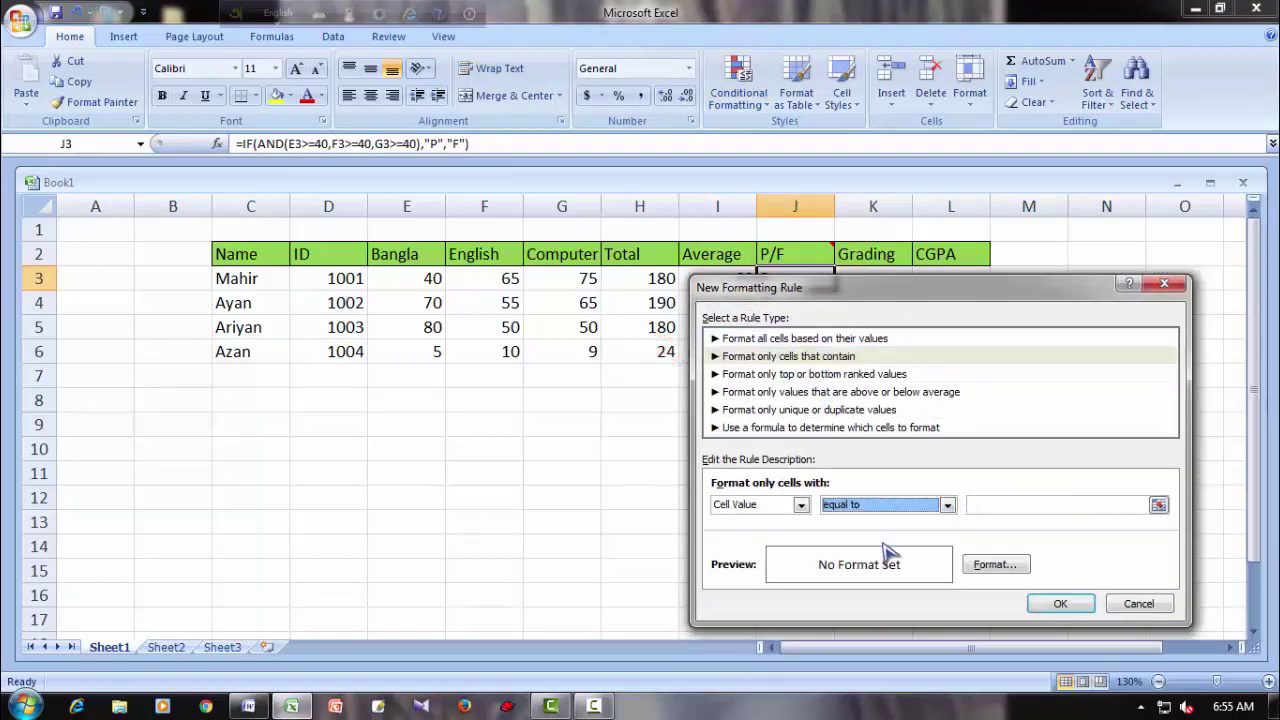
click(1017, 503)
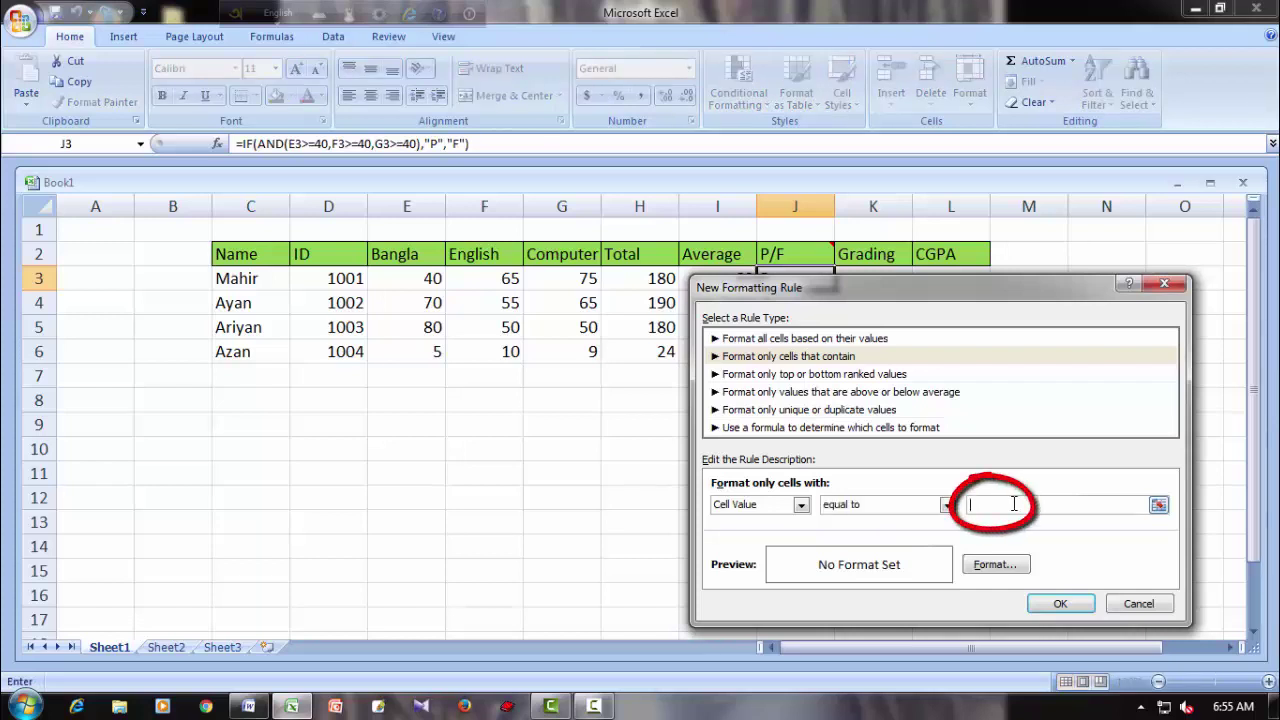
text(P)
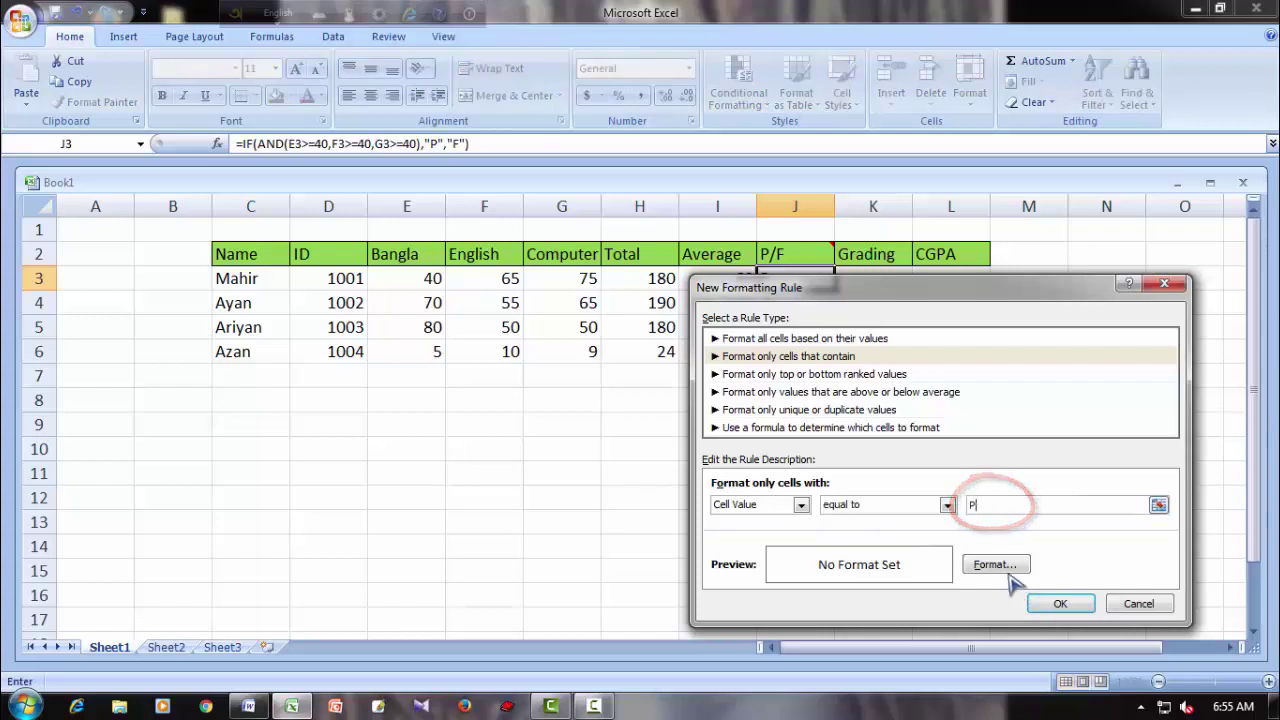
Give the P rule a blue font colour, save it, and copy J3's formatting down to J6.
click(1006, 568)
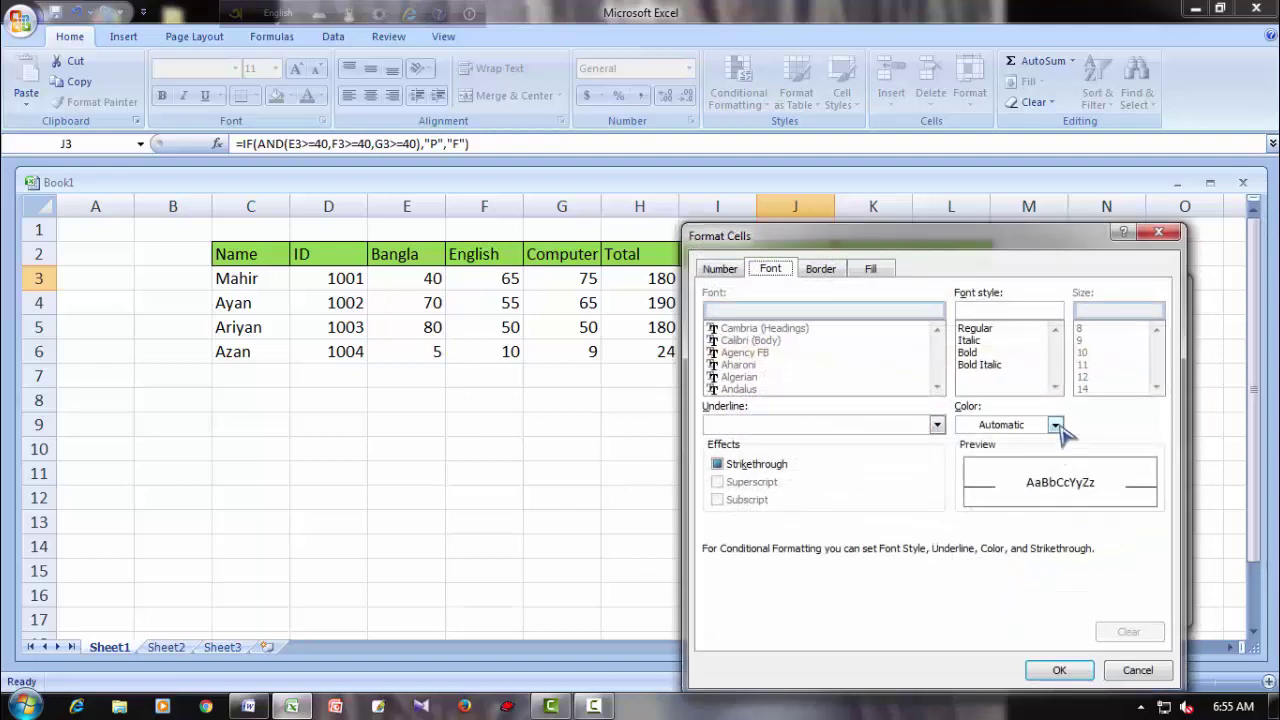
click(1055, 425)
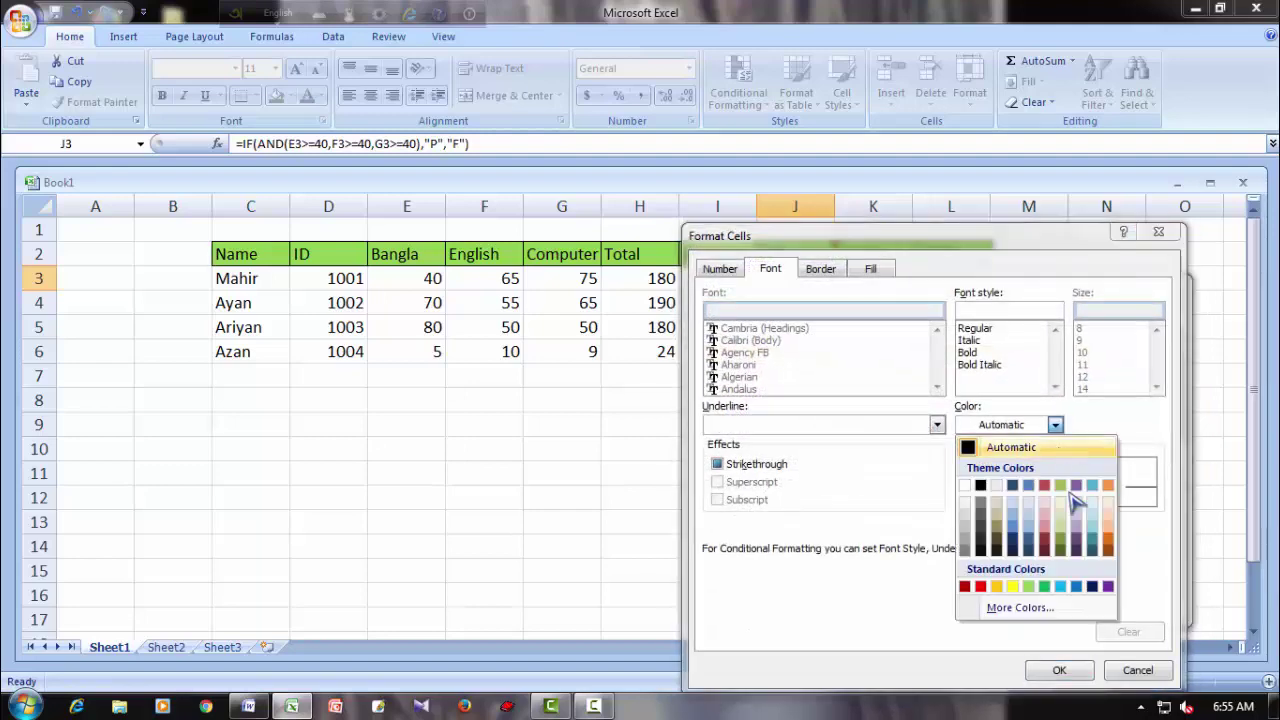
click(1077, 586)
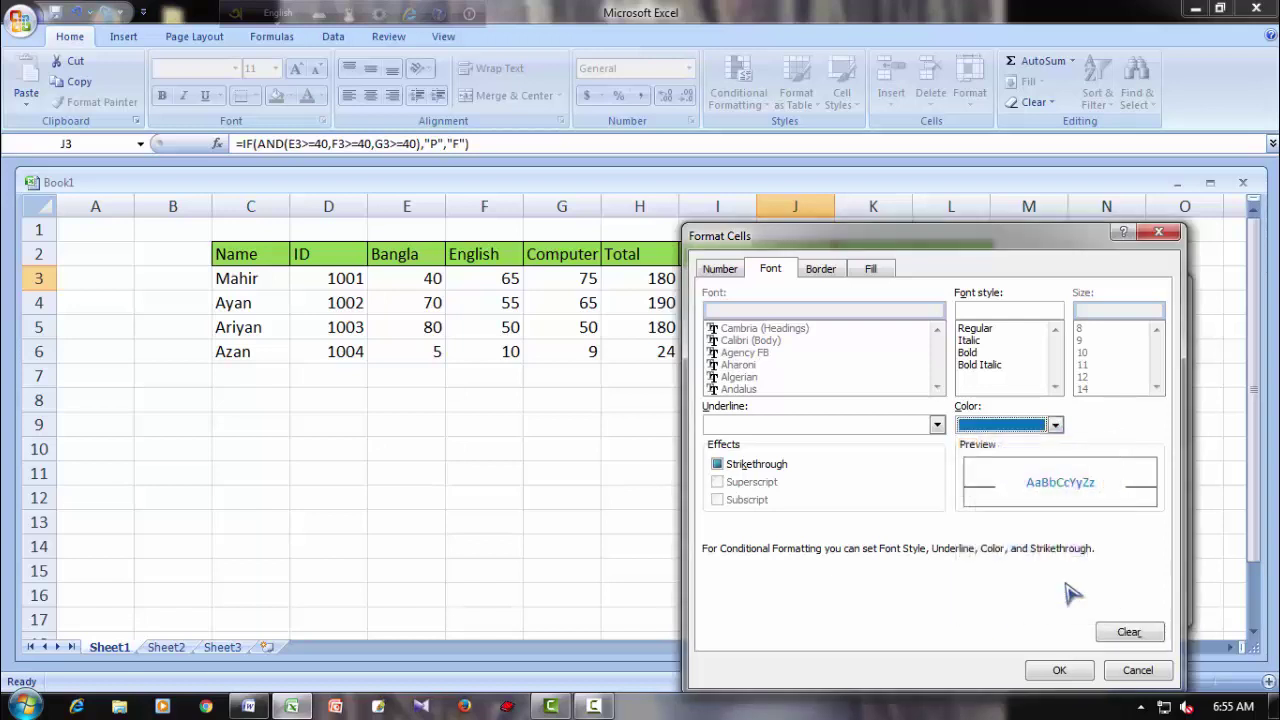
click(1057, 668)
click(1054, 604)
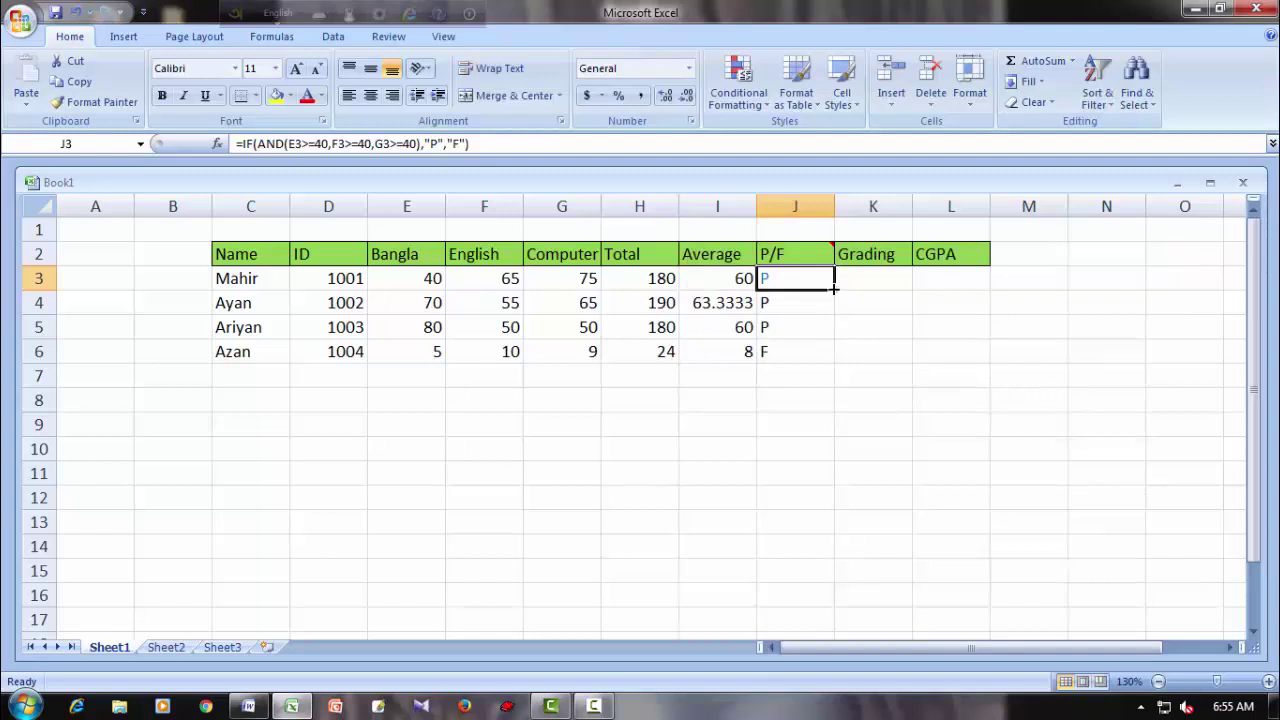
drag(833, 289, 833, 362)
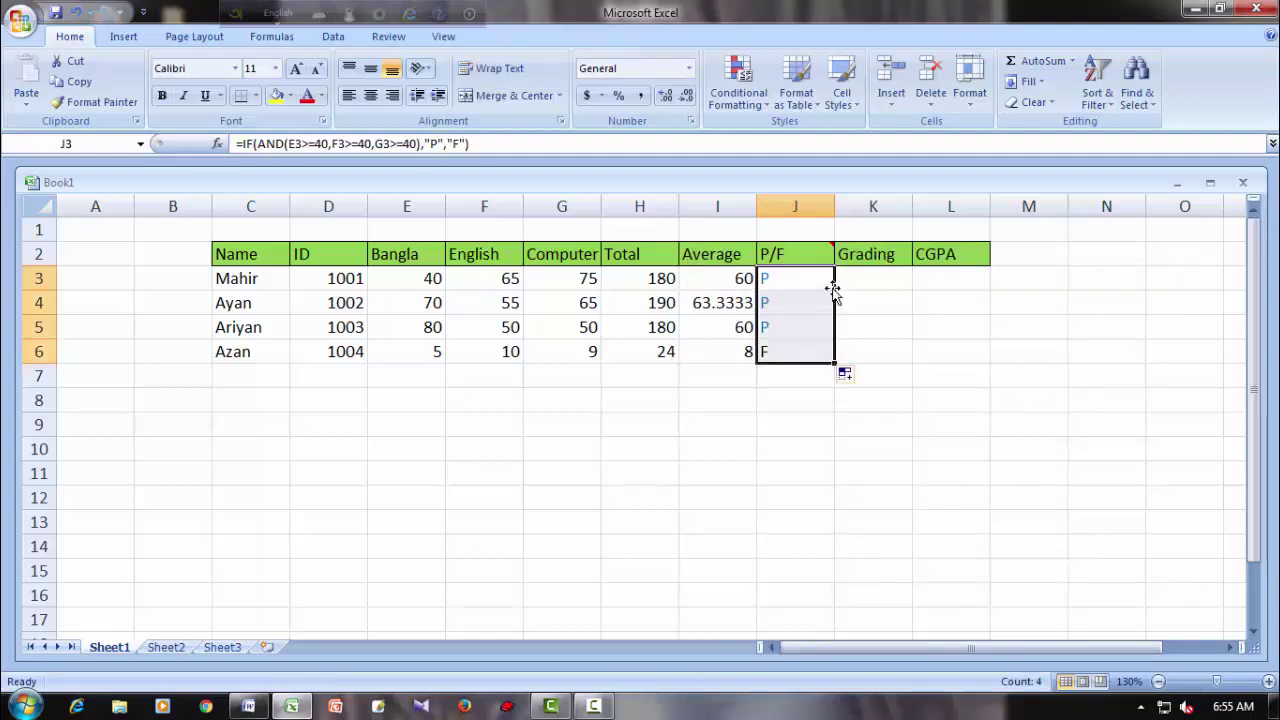
click(803, 351)
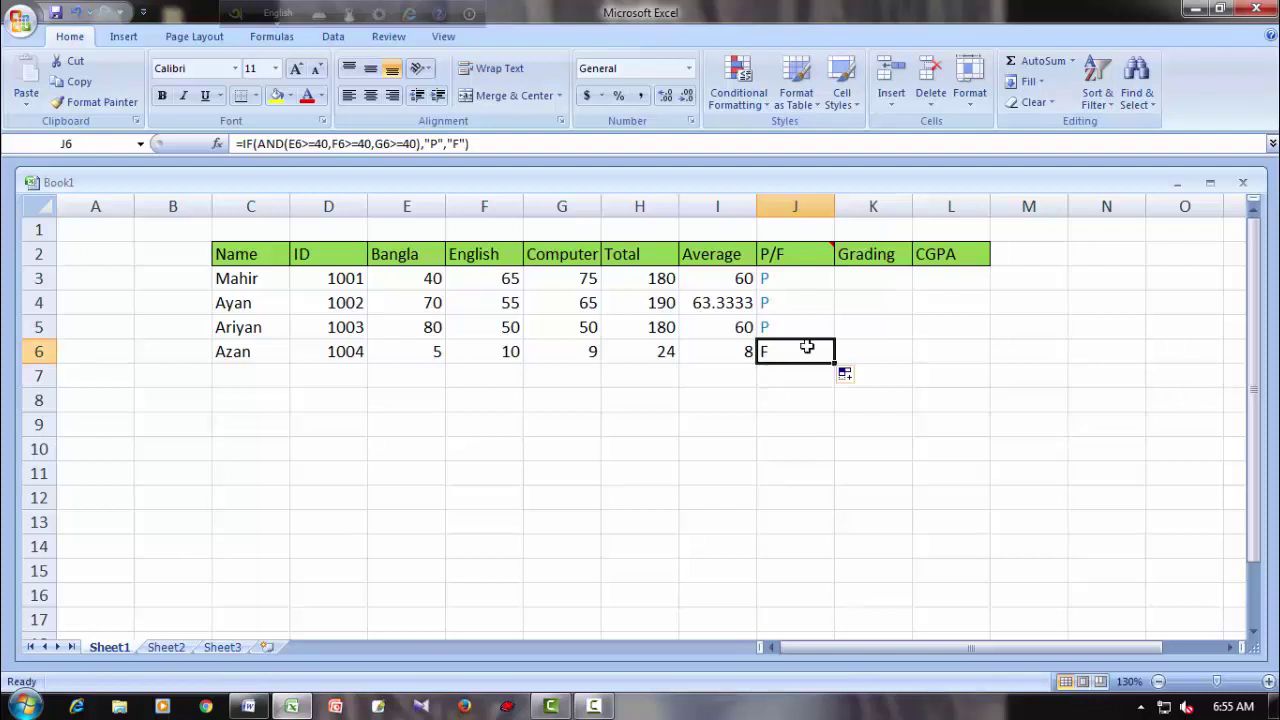
Add a second conditional formatting rule for cells equal to F.
click(738, 85)
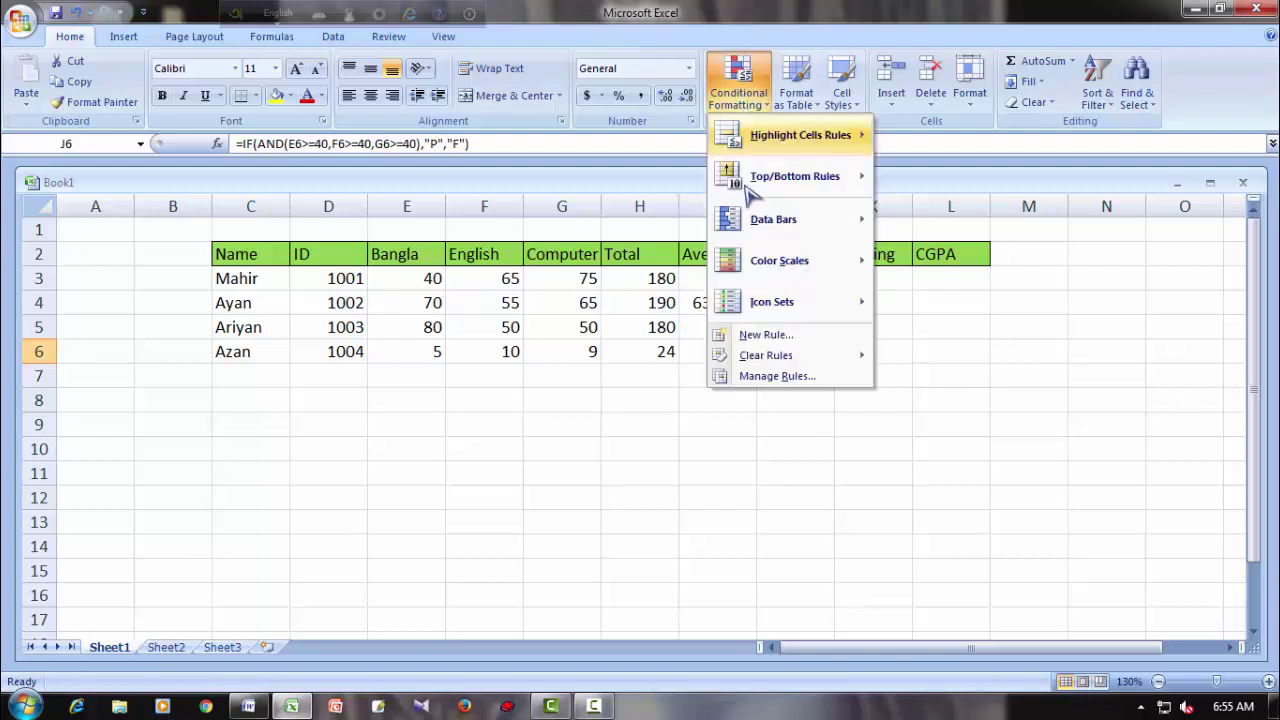
click(766, 335)
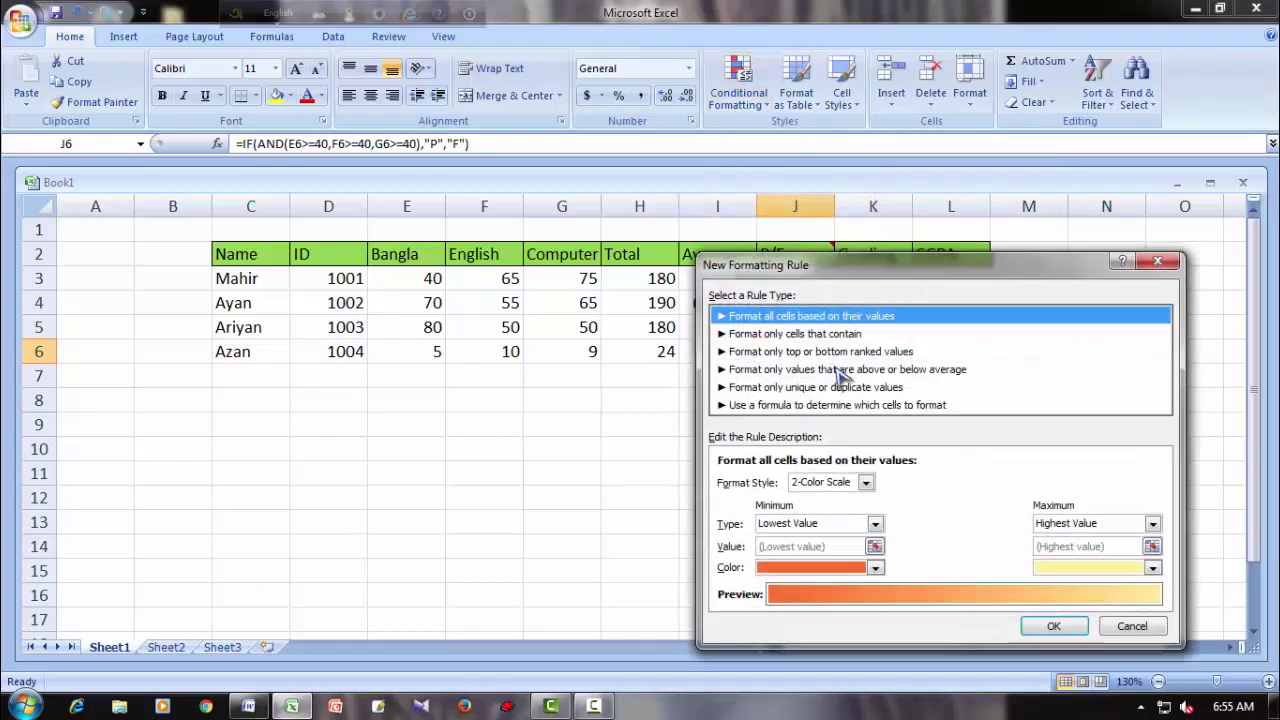
click(810, 336)
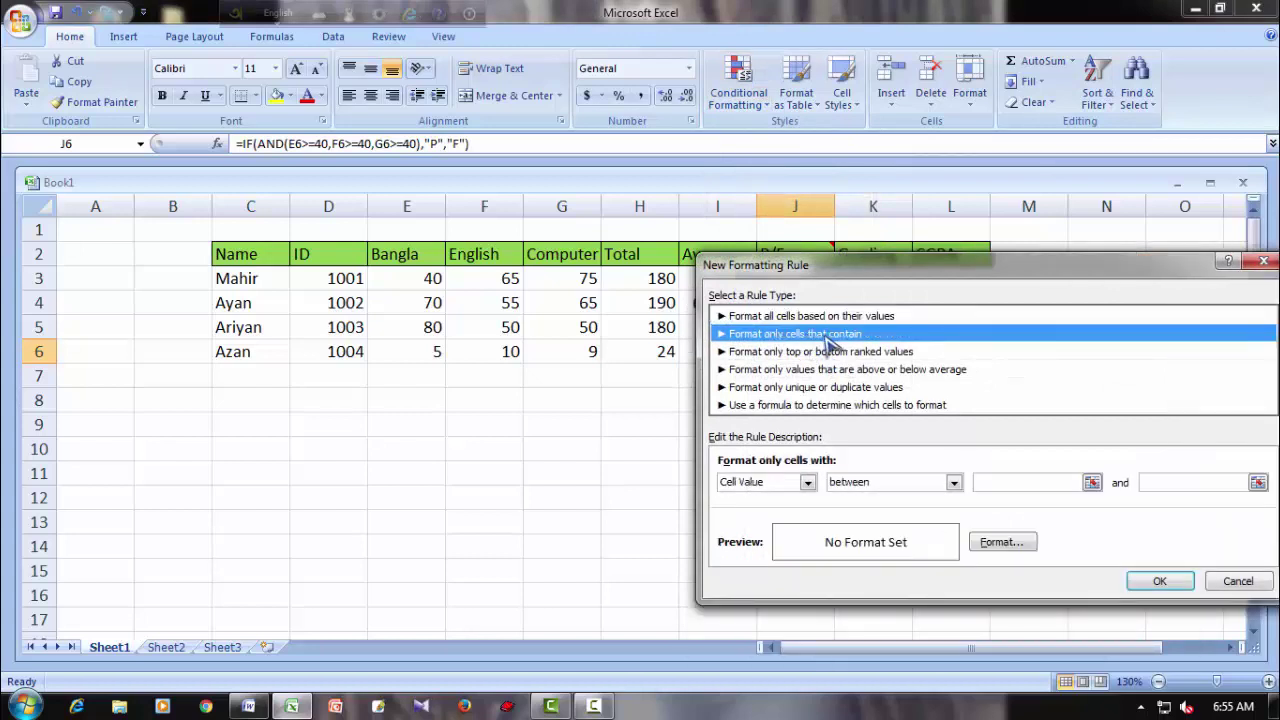
click(955, 483)
click(858, 525)
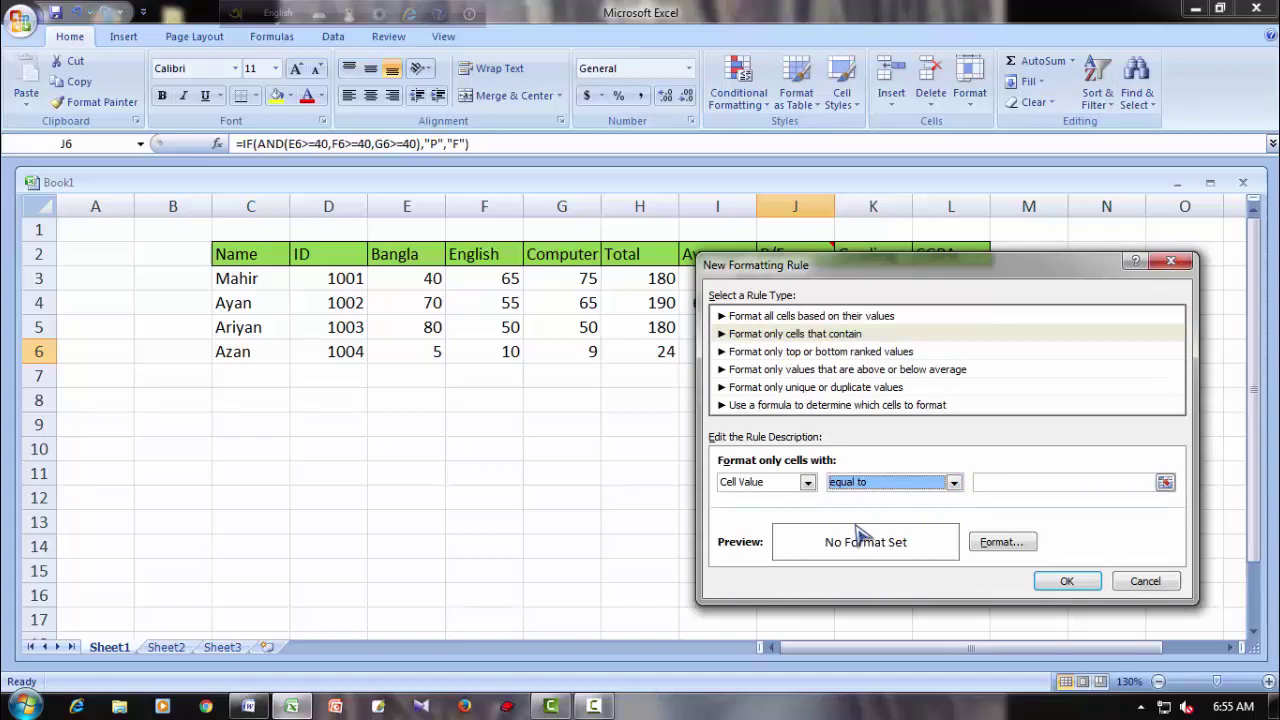
click(1006, 483)
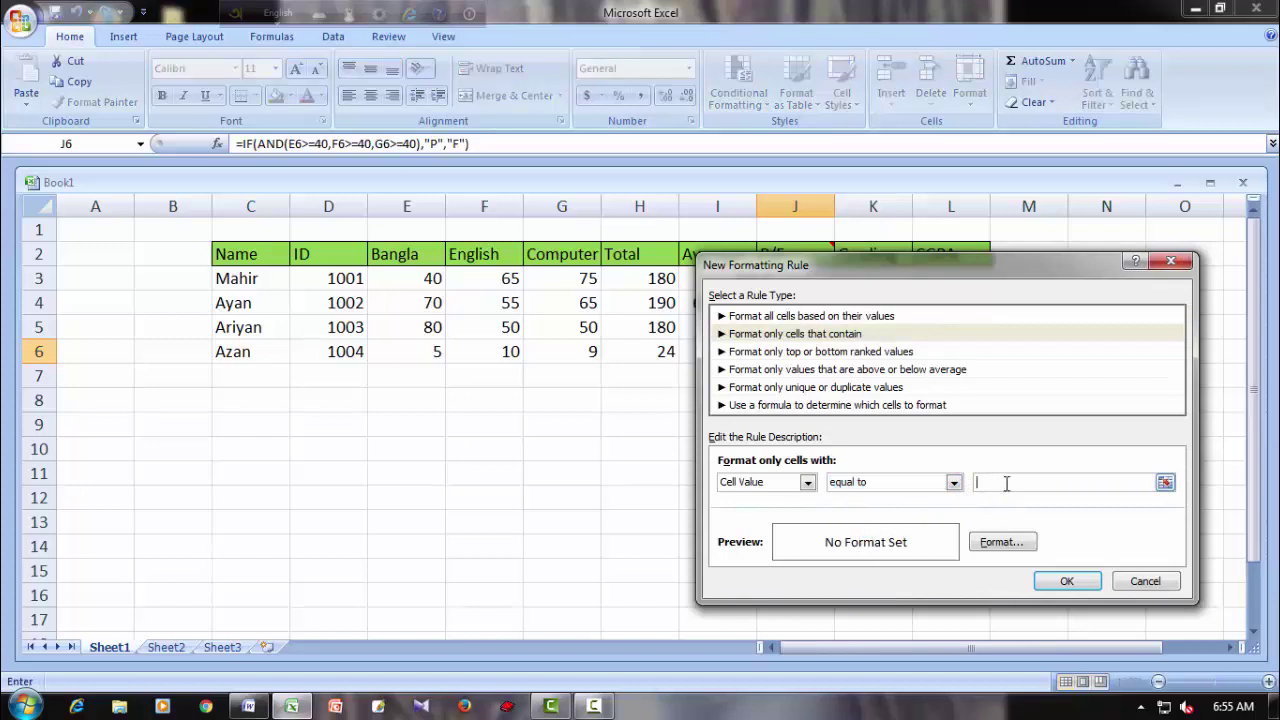
text(F)
Give the F rule a red font colour and apply it.
click(1002, 542)
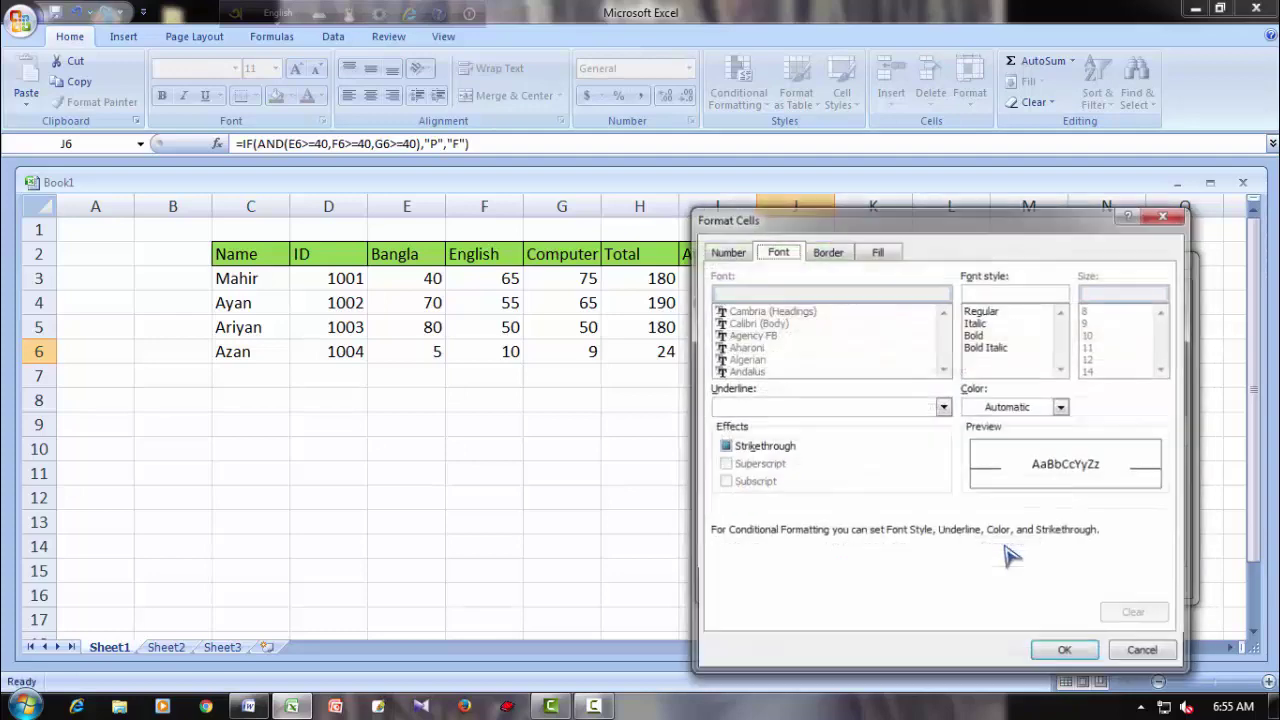
click(1062, 407)
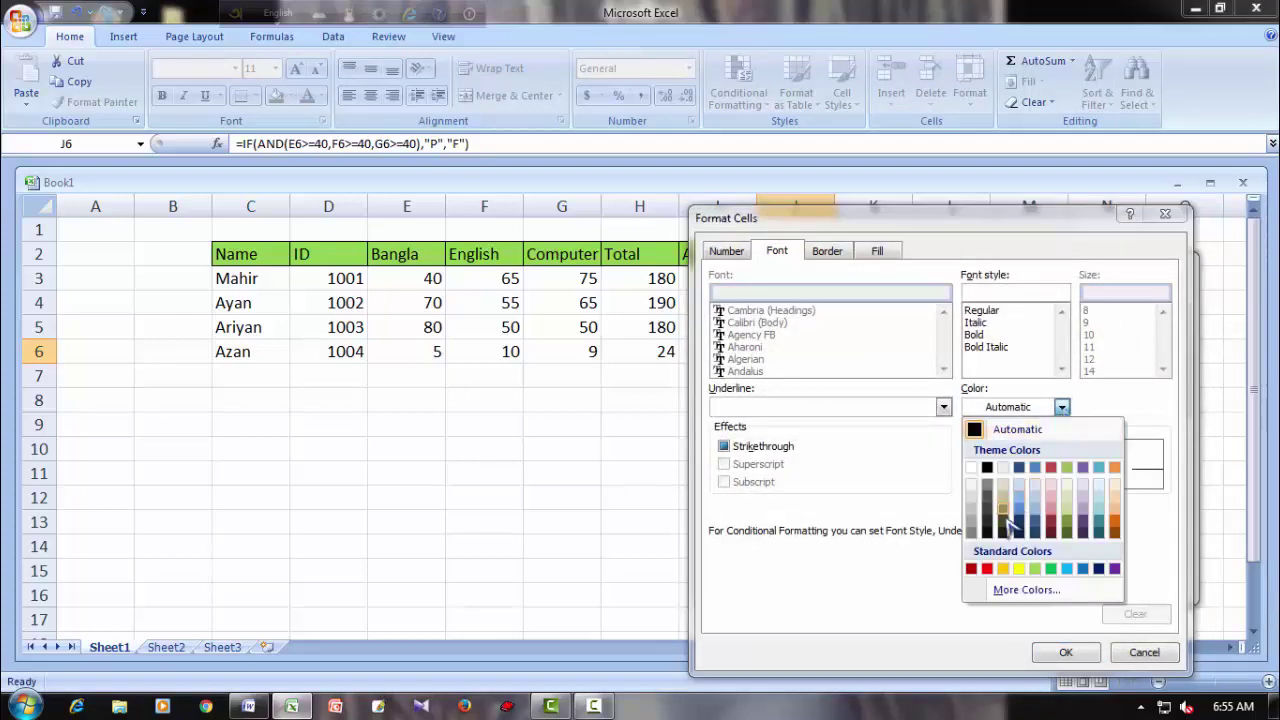
click(987, 569)
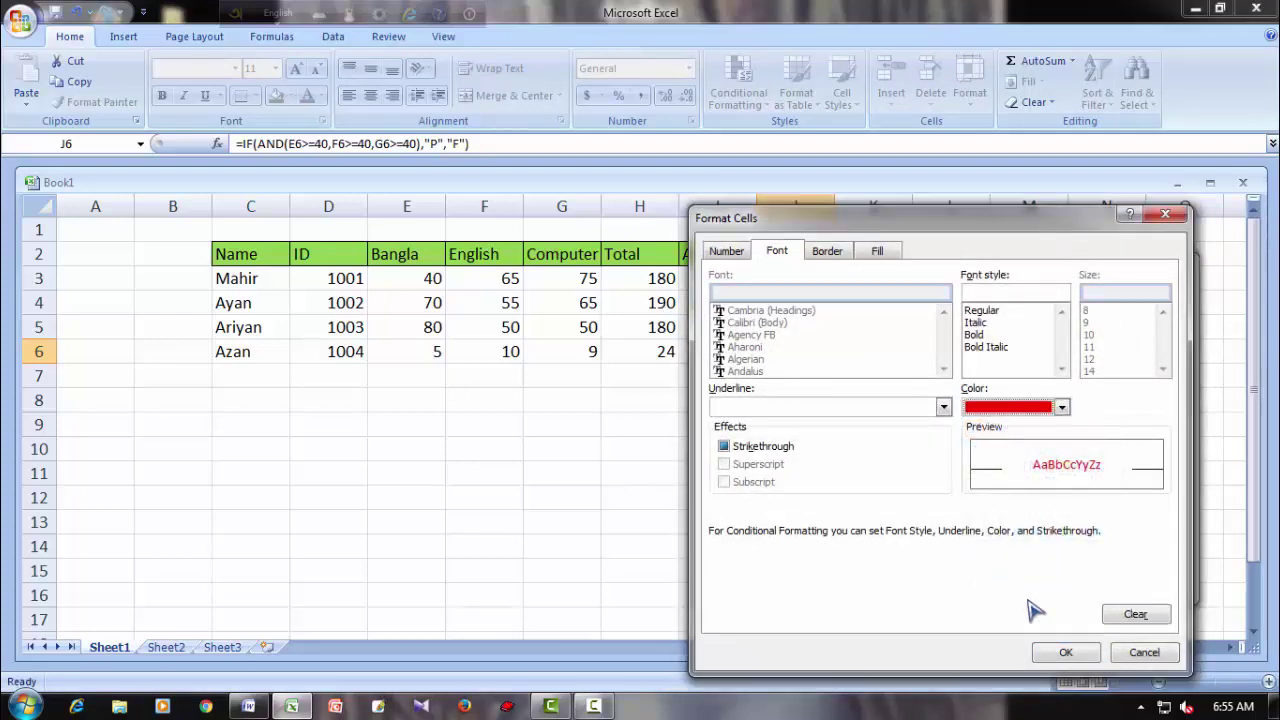
click(1064, 652)
click(1066, 581)
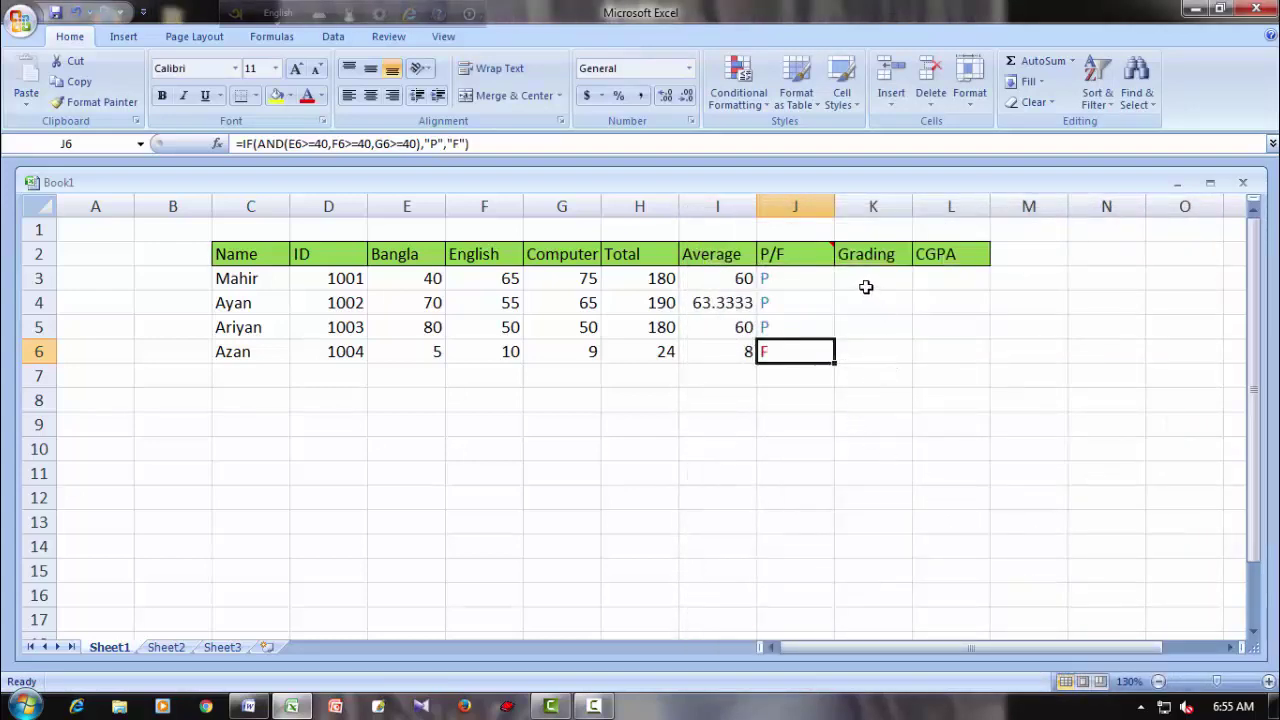
click(866, 287)
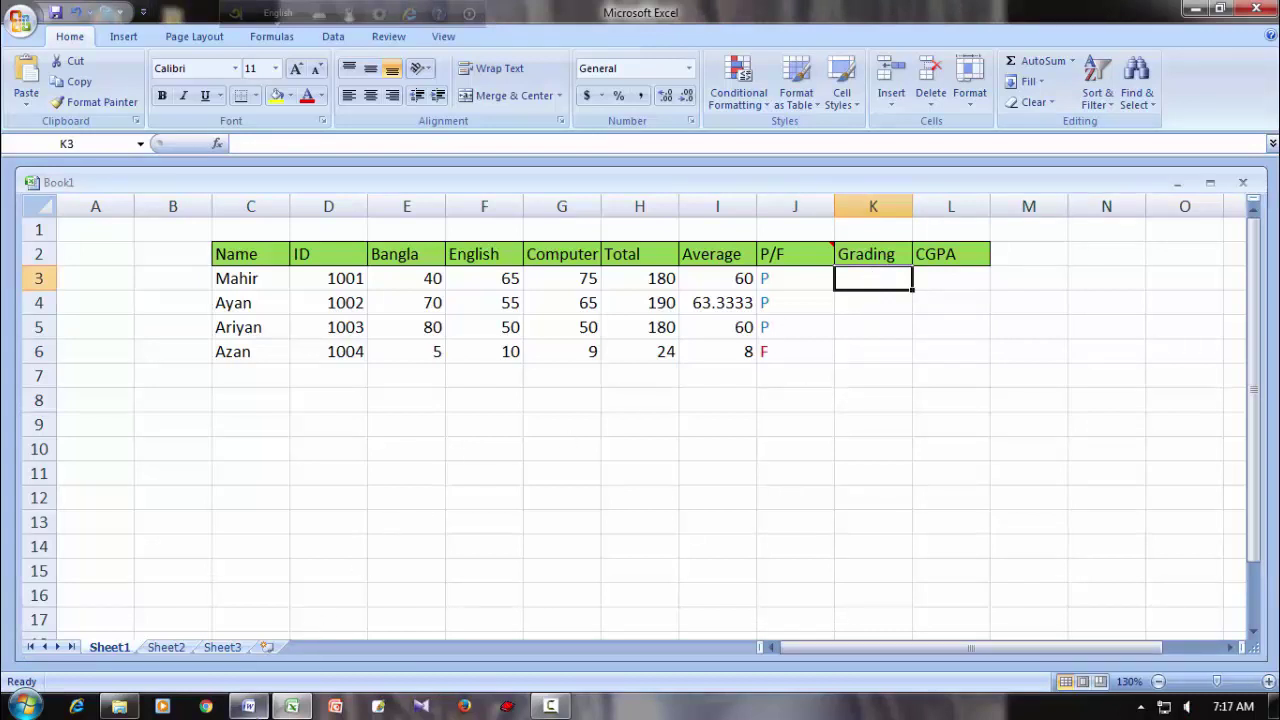
Check the Word grading scale (40-60 C, 60-80 B, 80-100 A), then return to Excel.
click(248, 706)
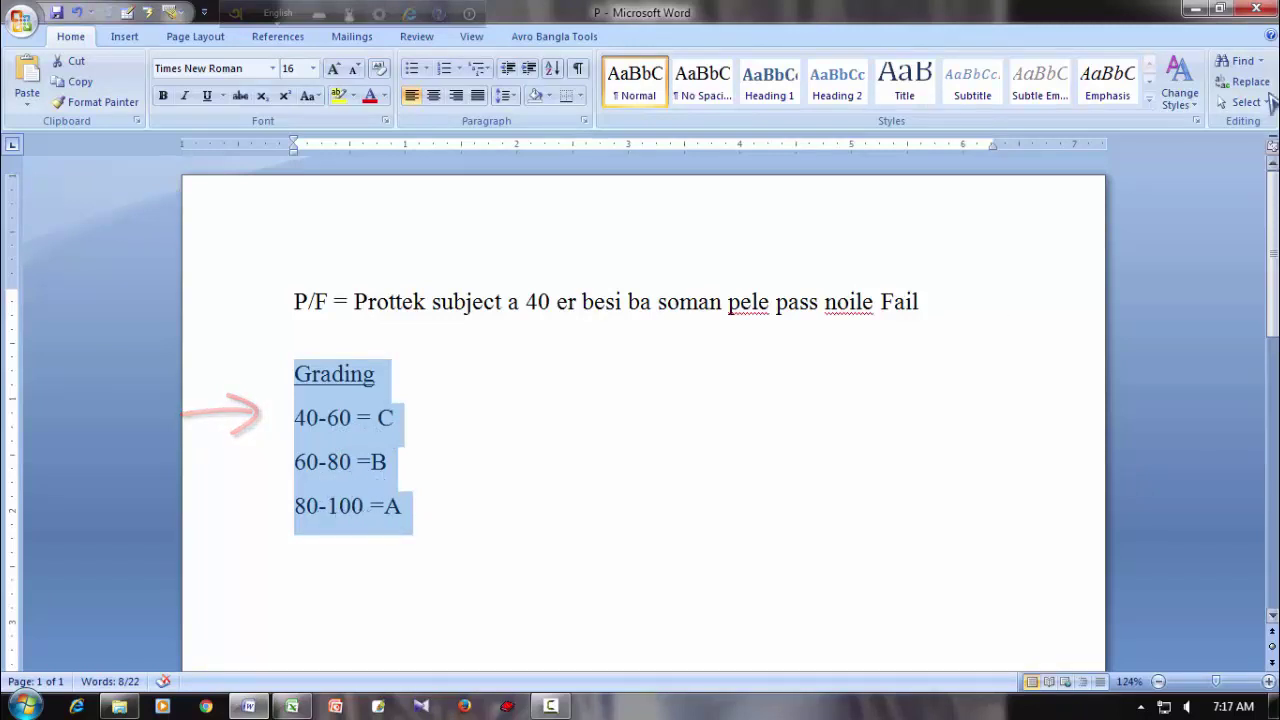
click(1194, 10)
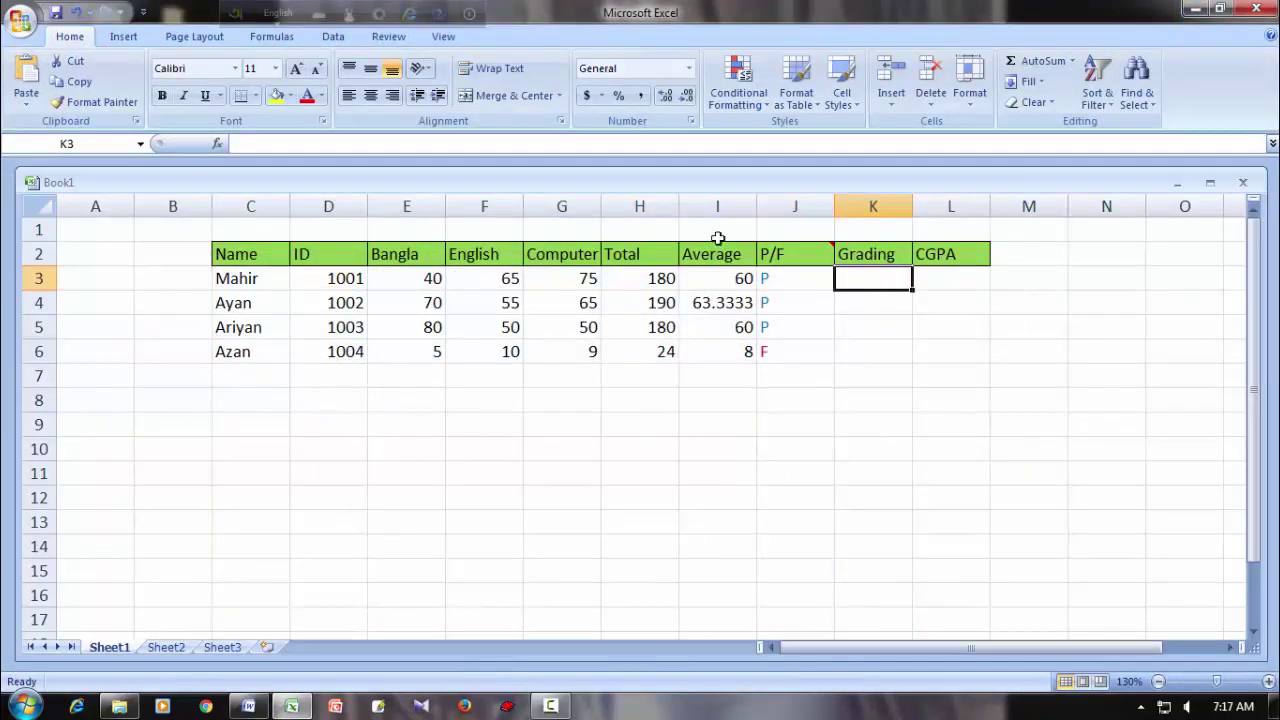
Insert an IF function in K3 with the logical test and(I3>=40,I3<60).
click(217, 143)
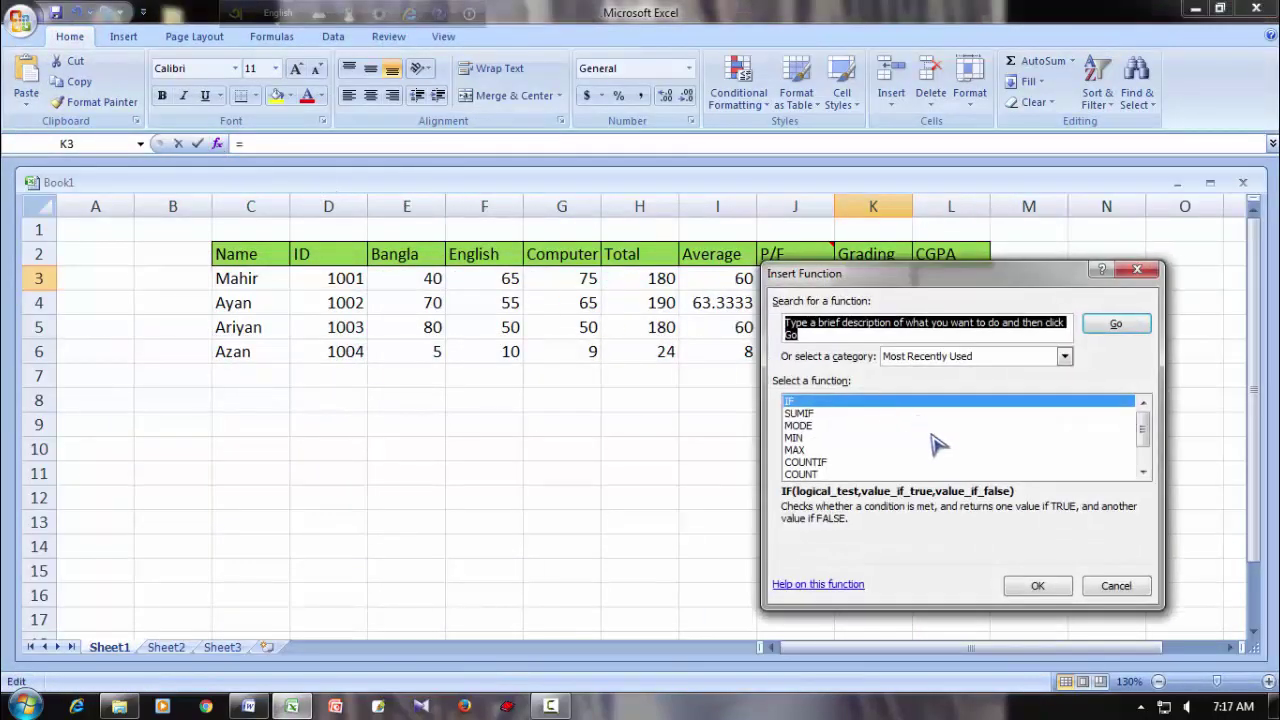
click(1058, 588)
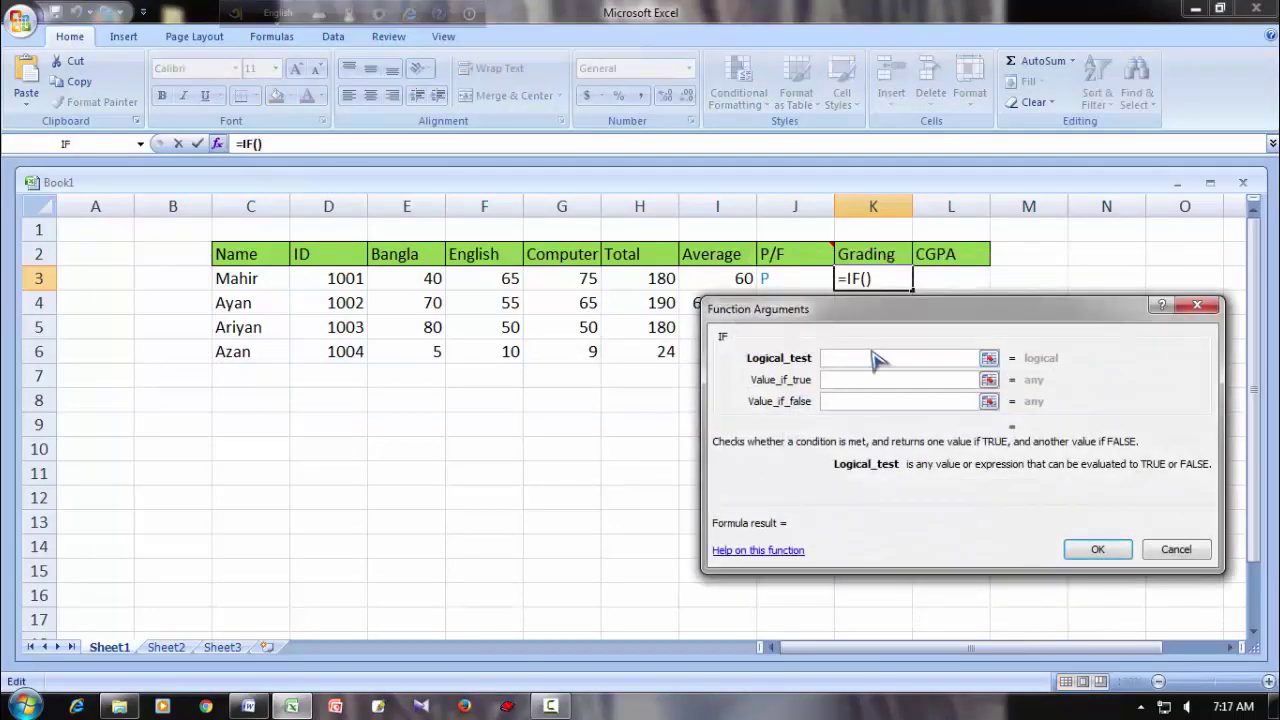
drag(906, 320, 893, 362)
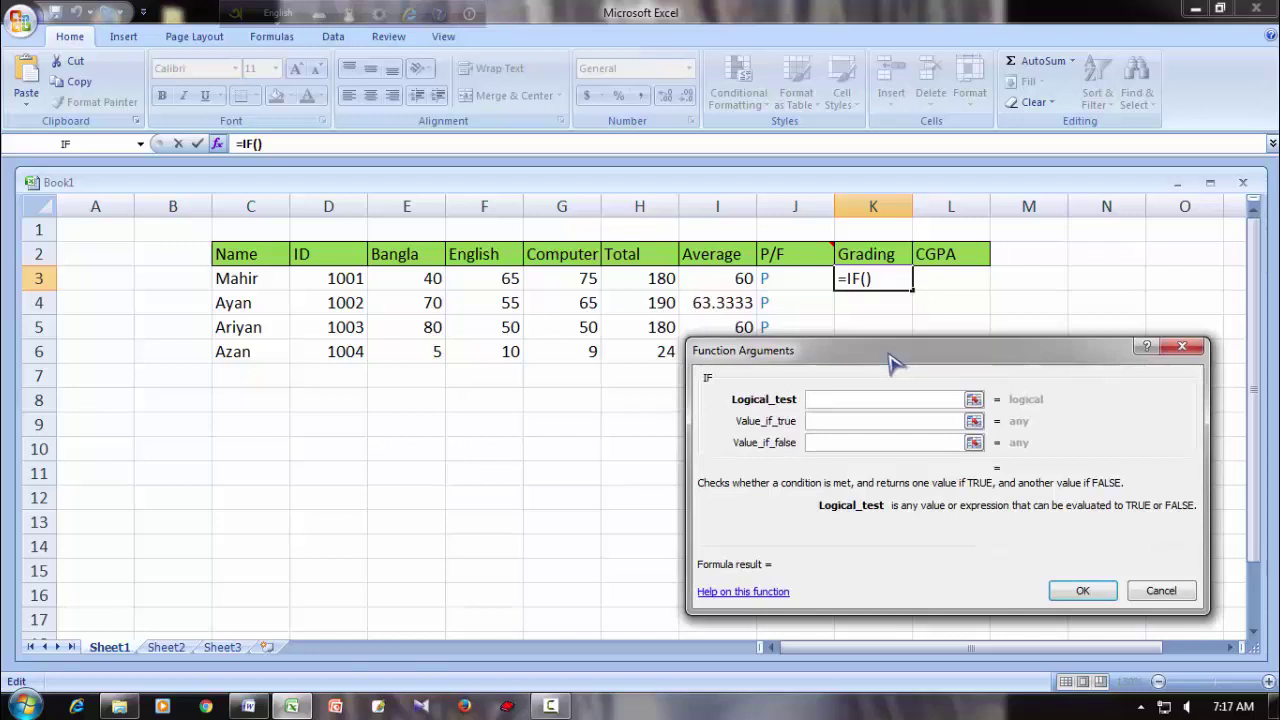
text(and)
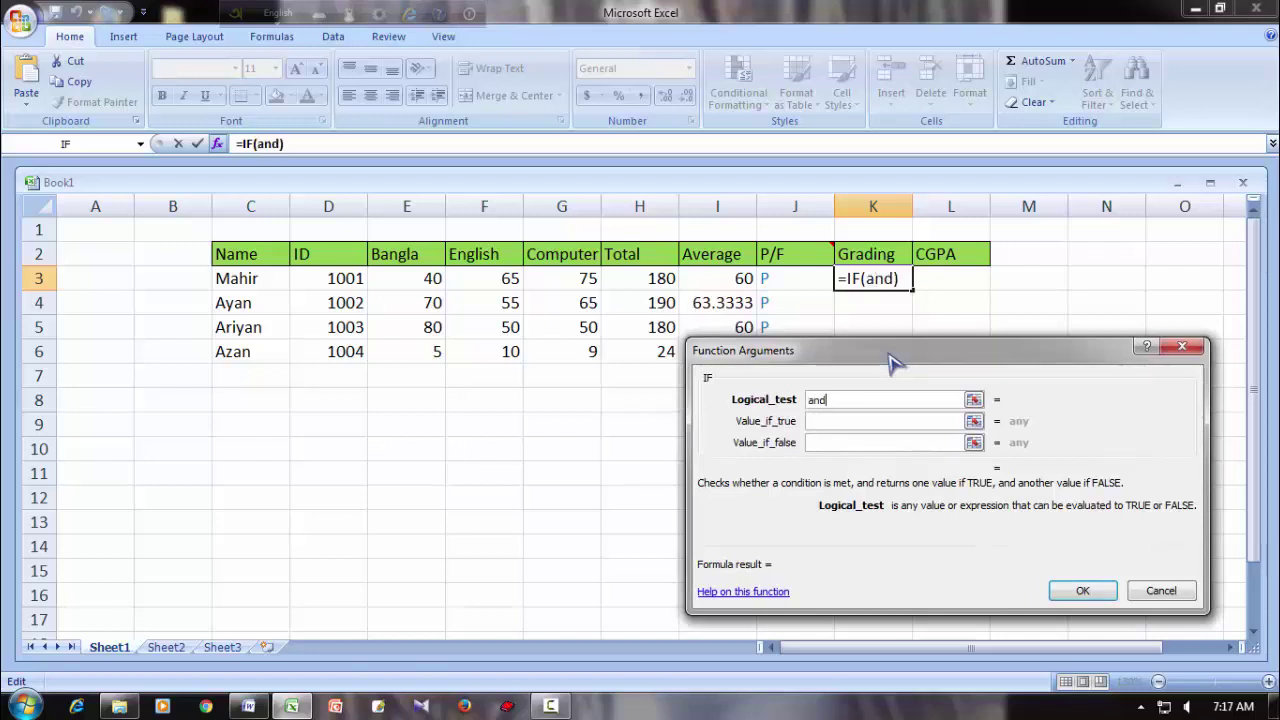
text(()
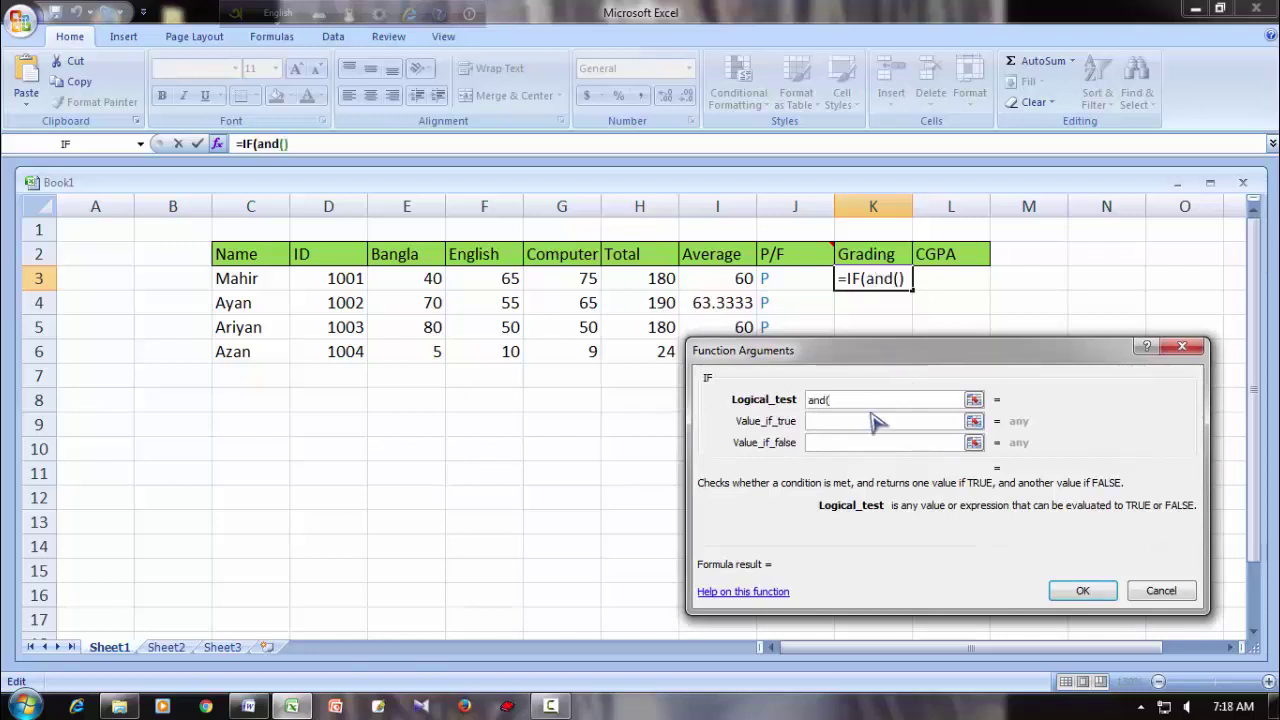
click(717, 284)
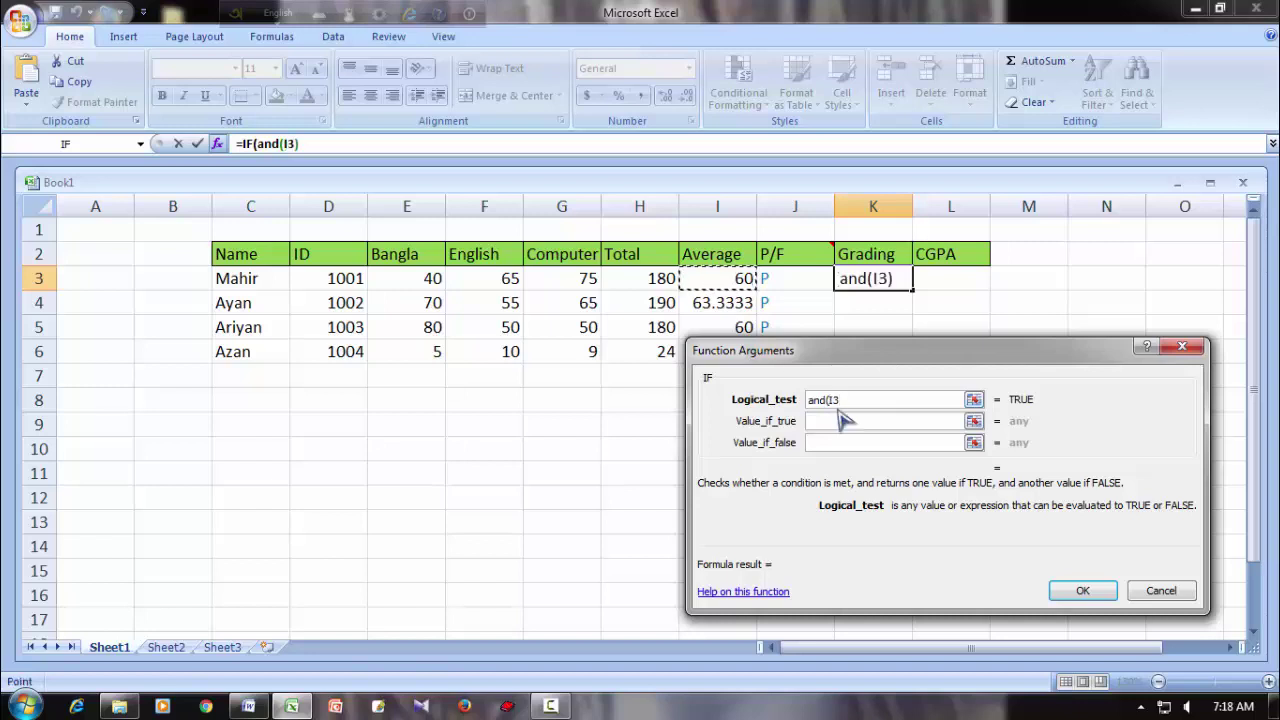
text(>)
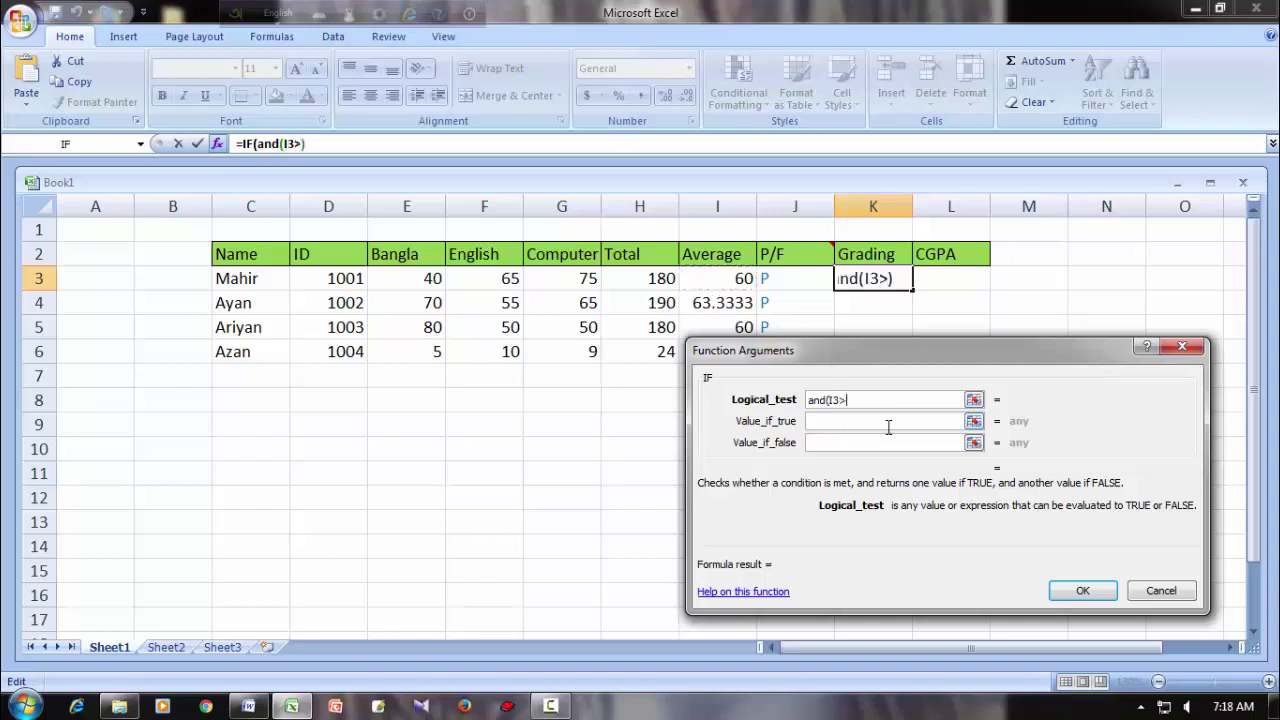
text(=)
text(40,)
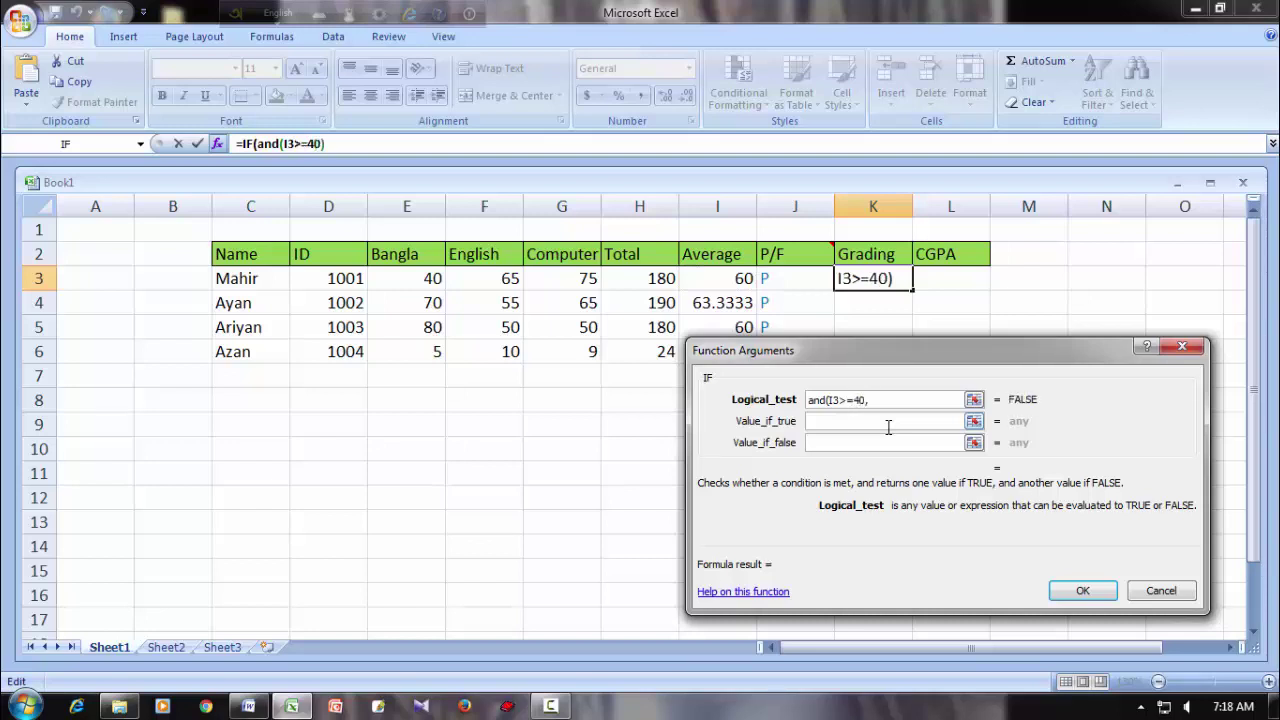
click(732, 279)
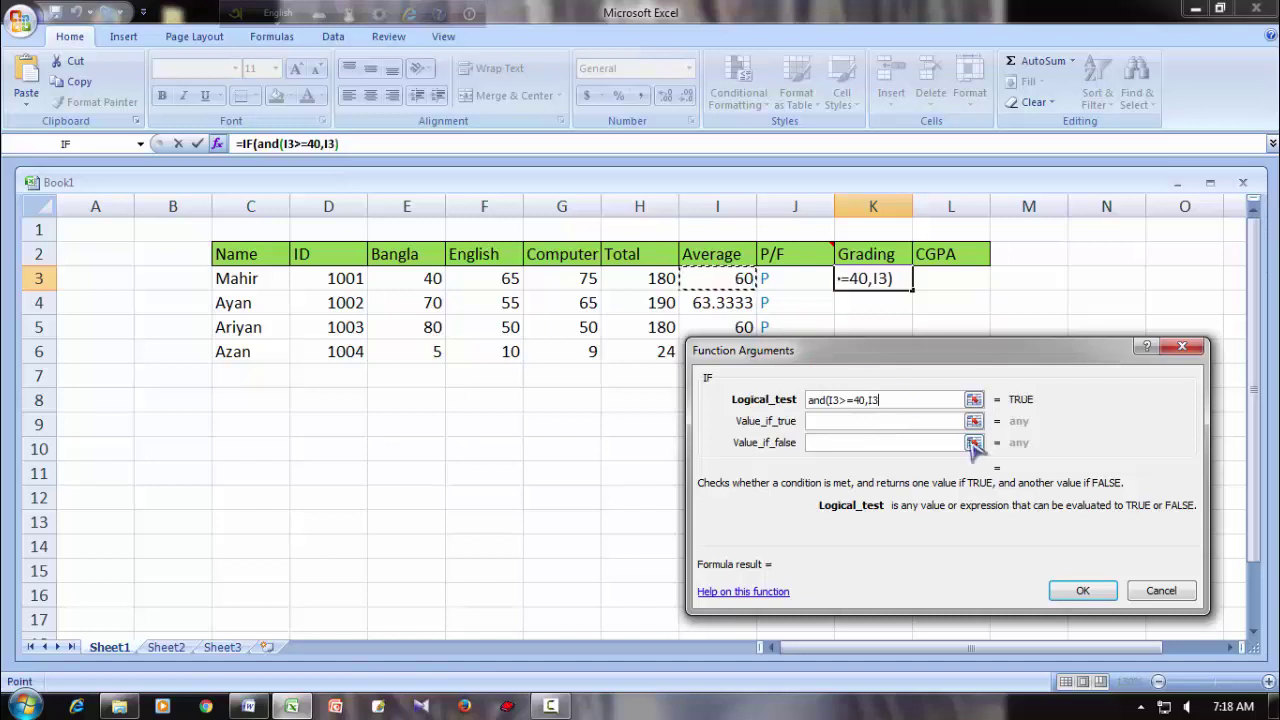
text(<)
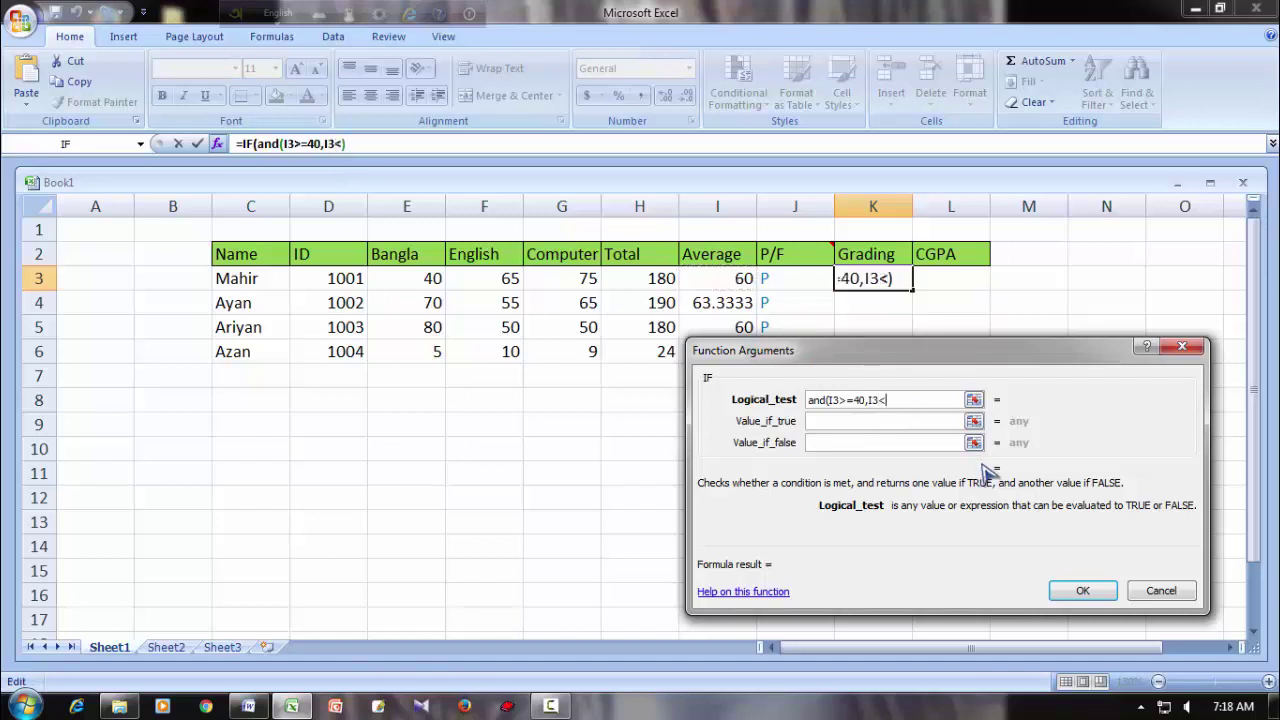
text(60)
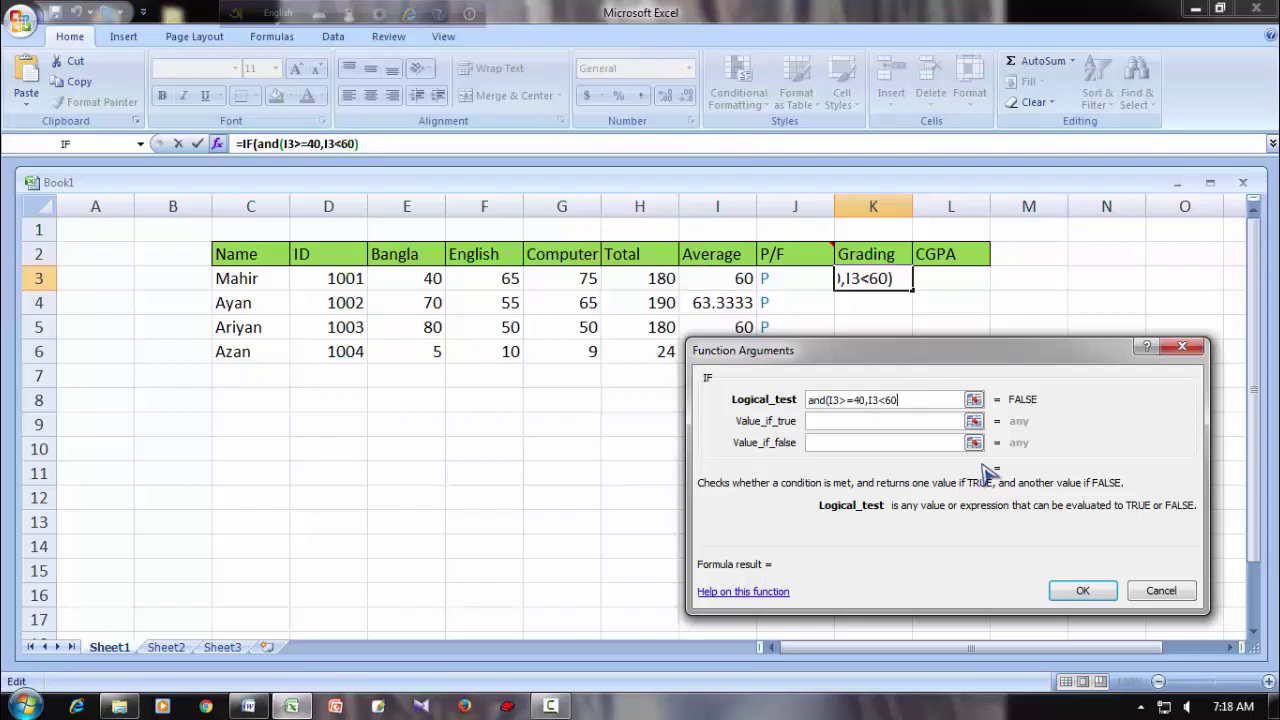
text())
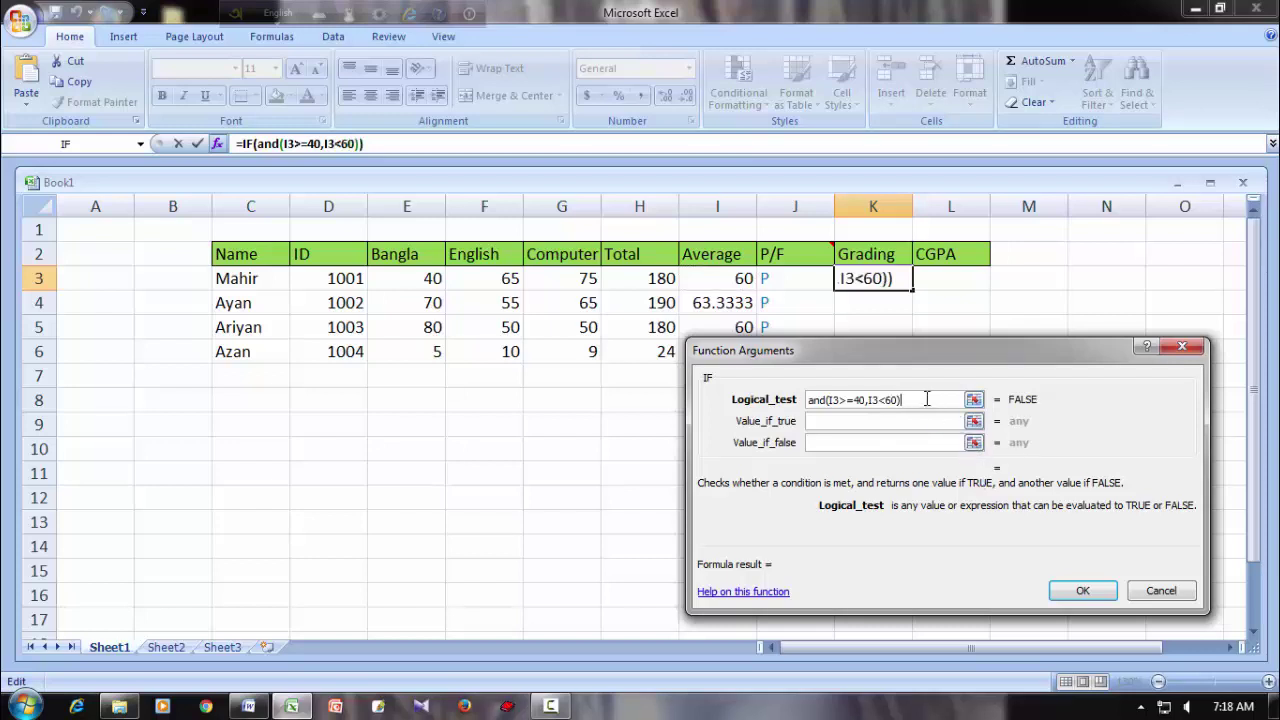
drag(912, 399, 810, 399)
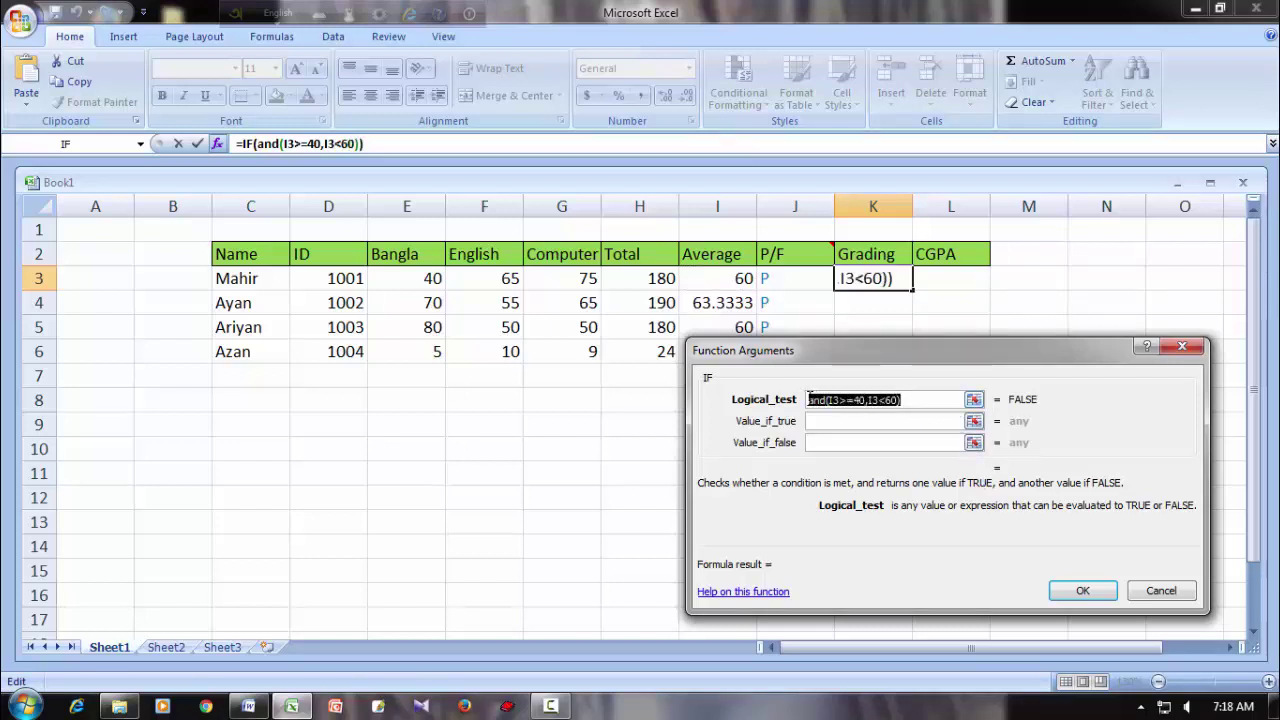
Copy the 40–60 test, return C when true, and nest a second IF as the false result.
right_click(865, 397)
click(912, 437)
click(867, 420)
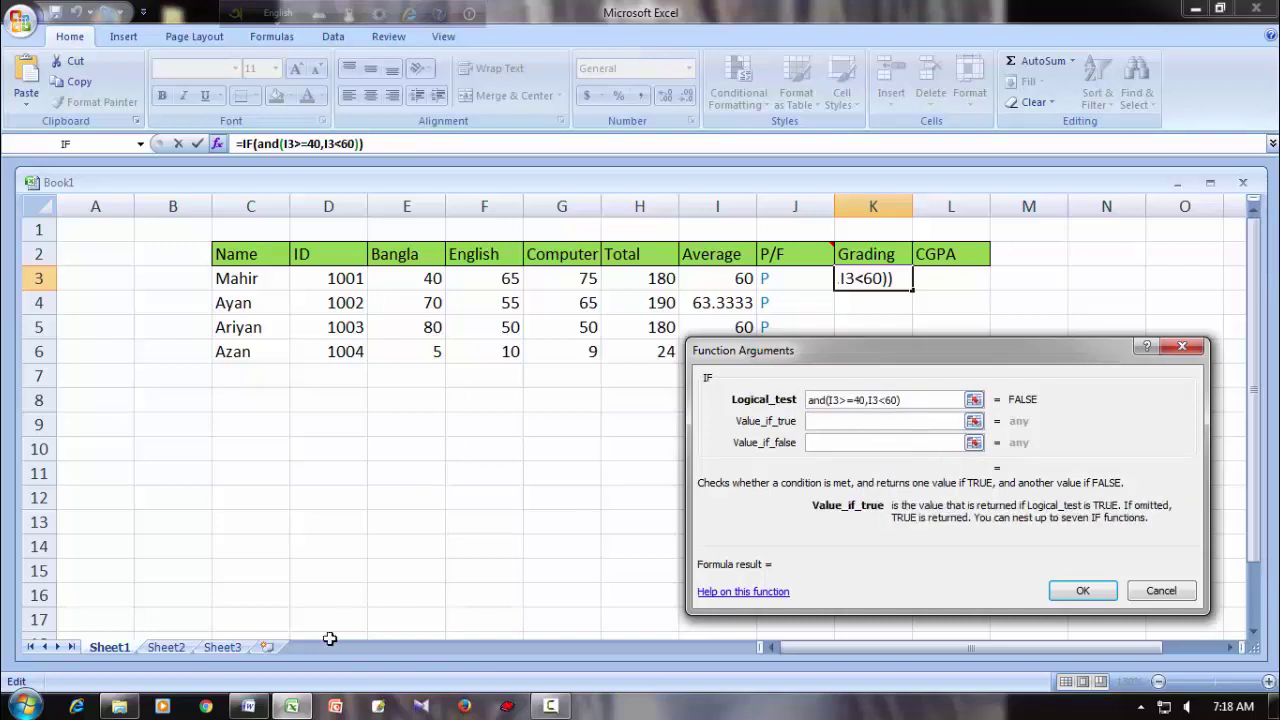
click(248, 706)
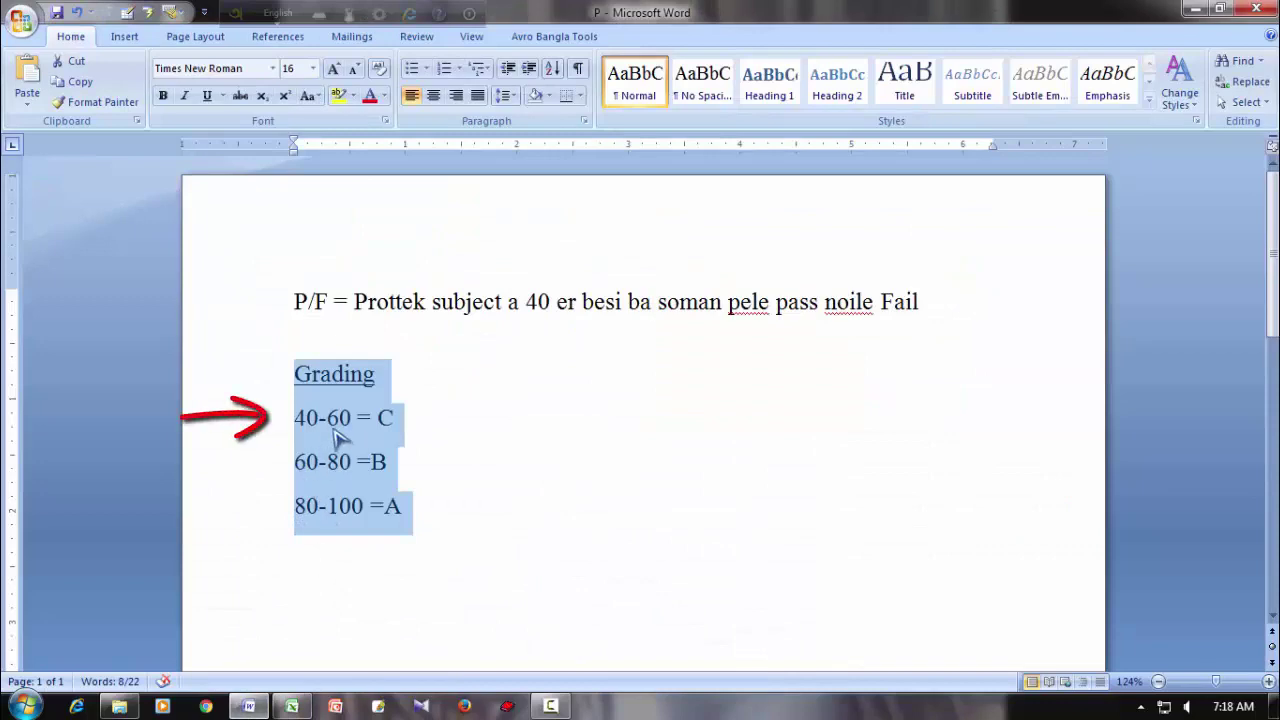
click(1196, 8)
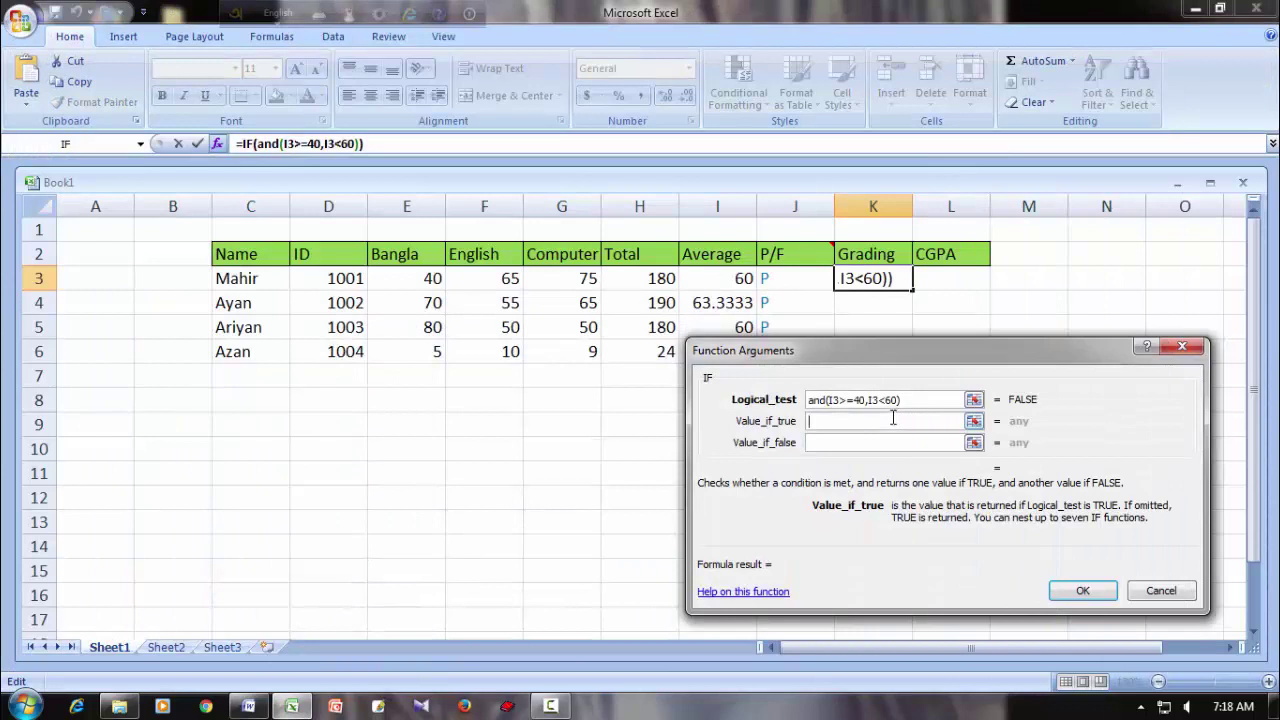
text(C)
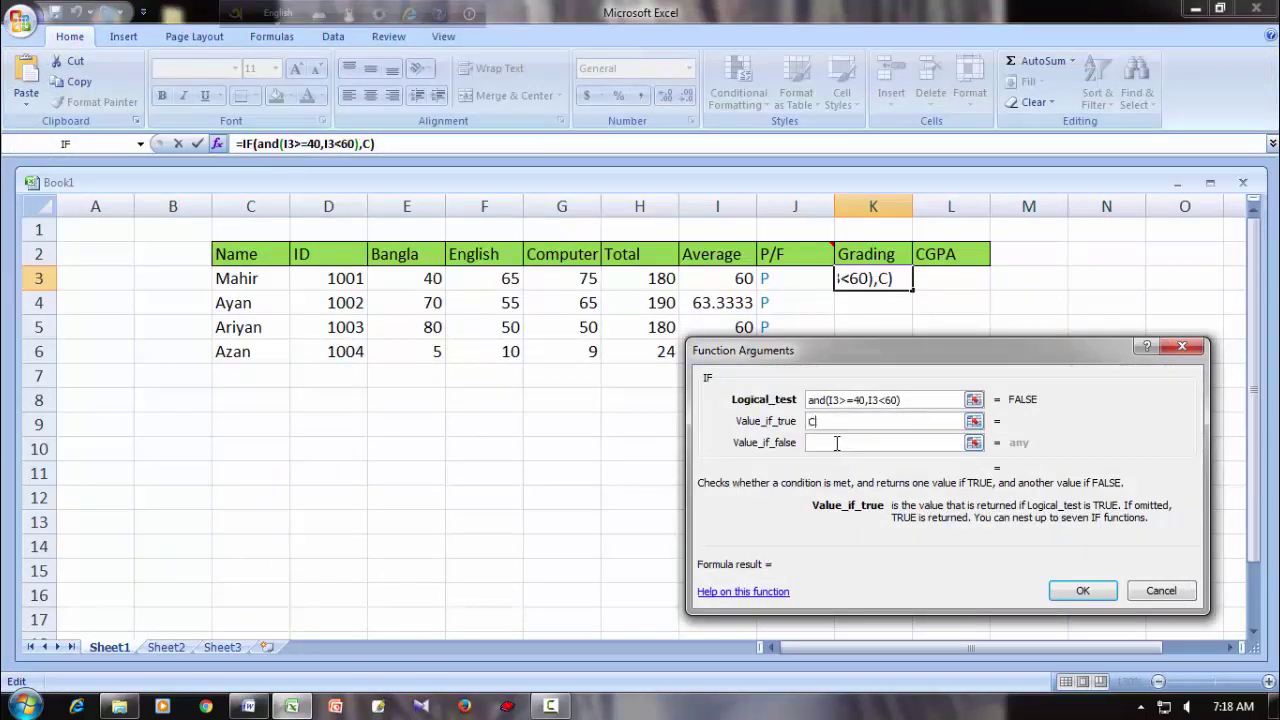
click(833, 442)
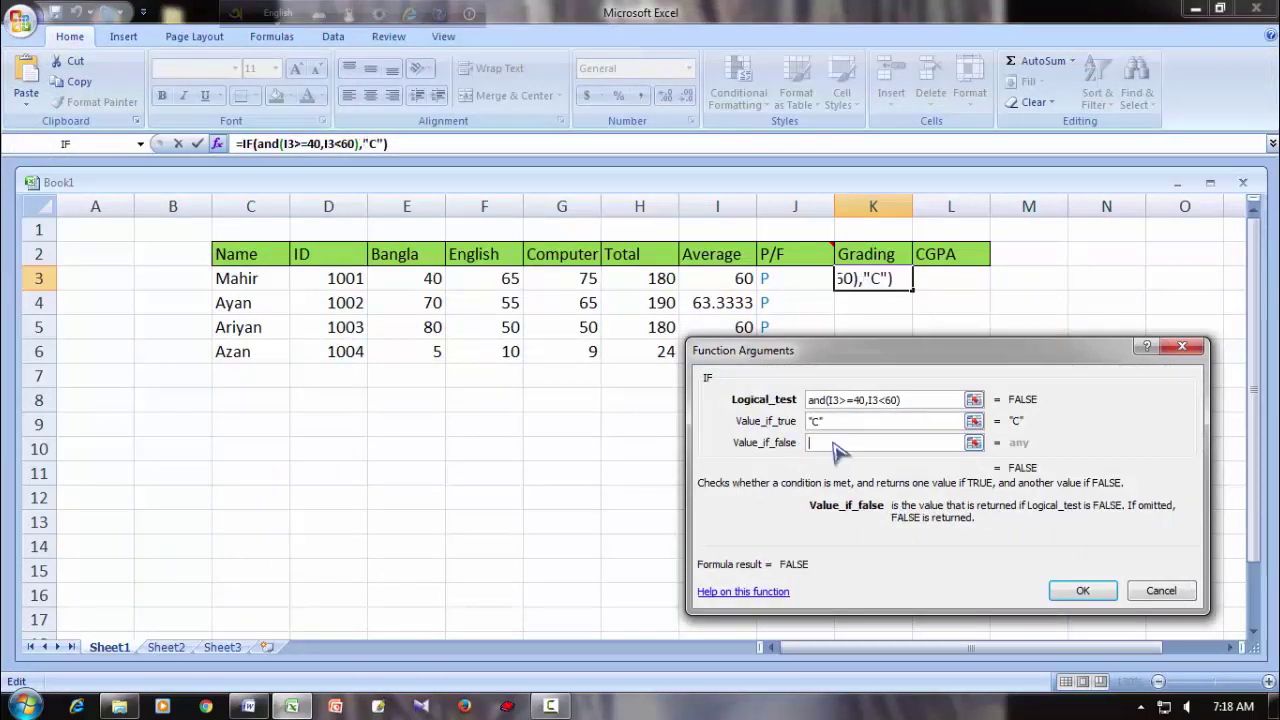
click(106, 146)
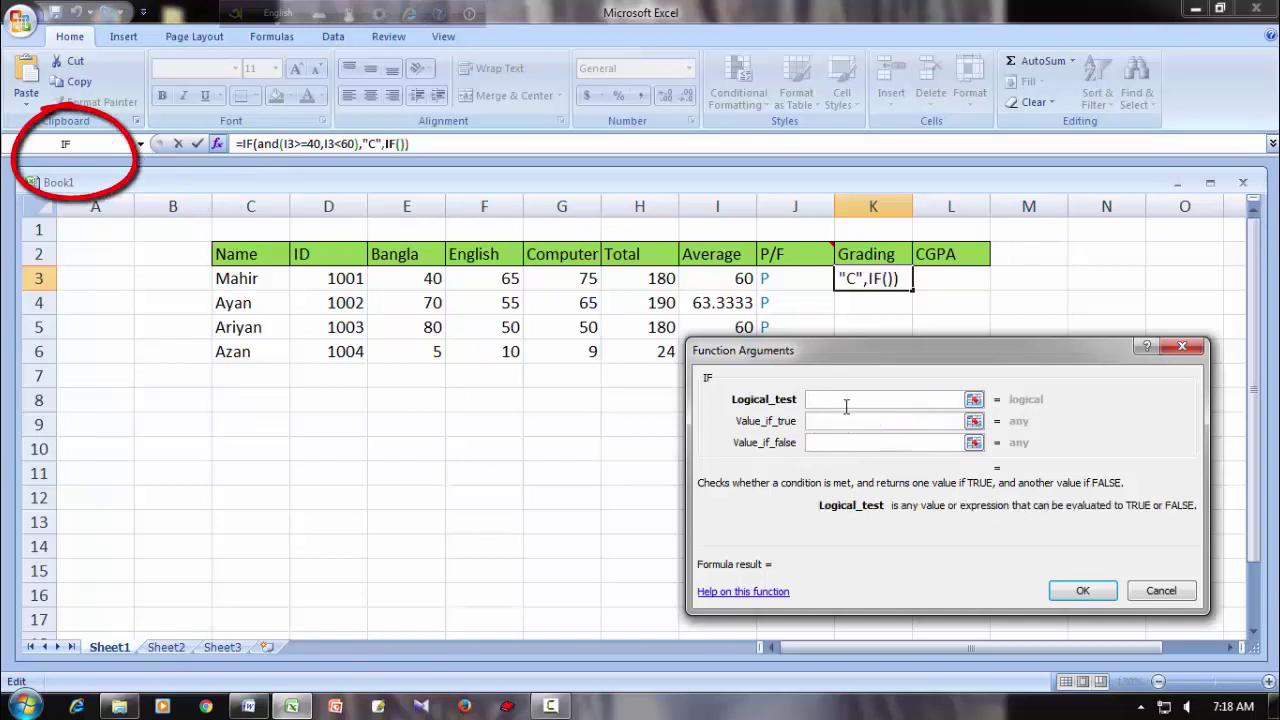
Paste the test into the nested IF, change it to and(I3>=60,I3<80), and copy it.
right_click(885, 401)
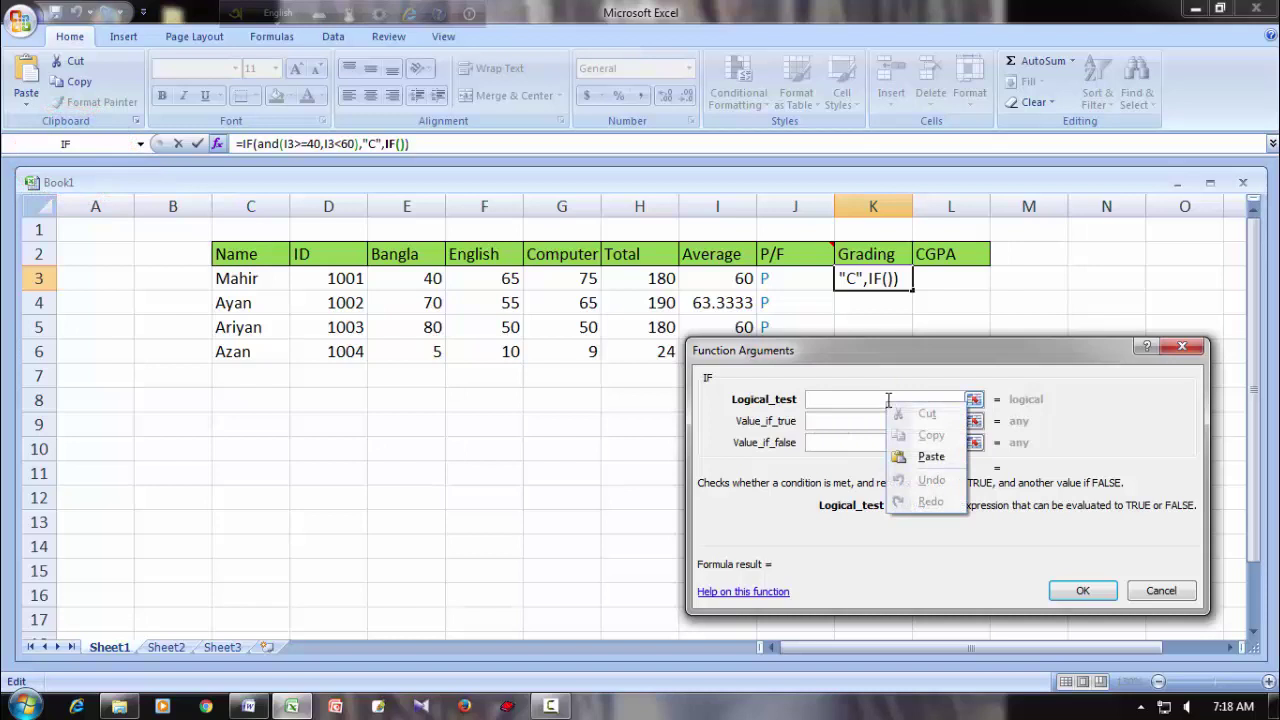
click(933, 456)
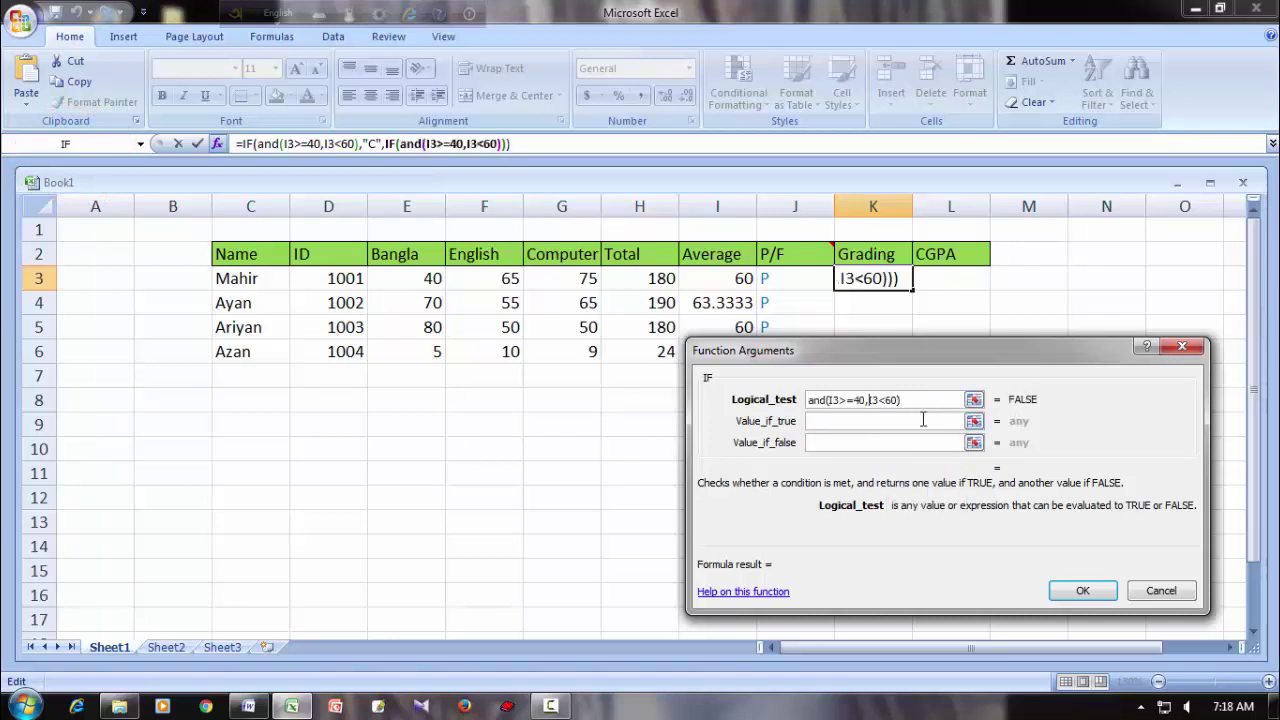
key(BackSpace)
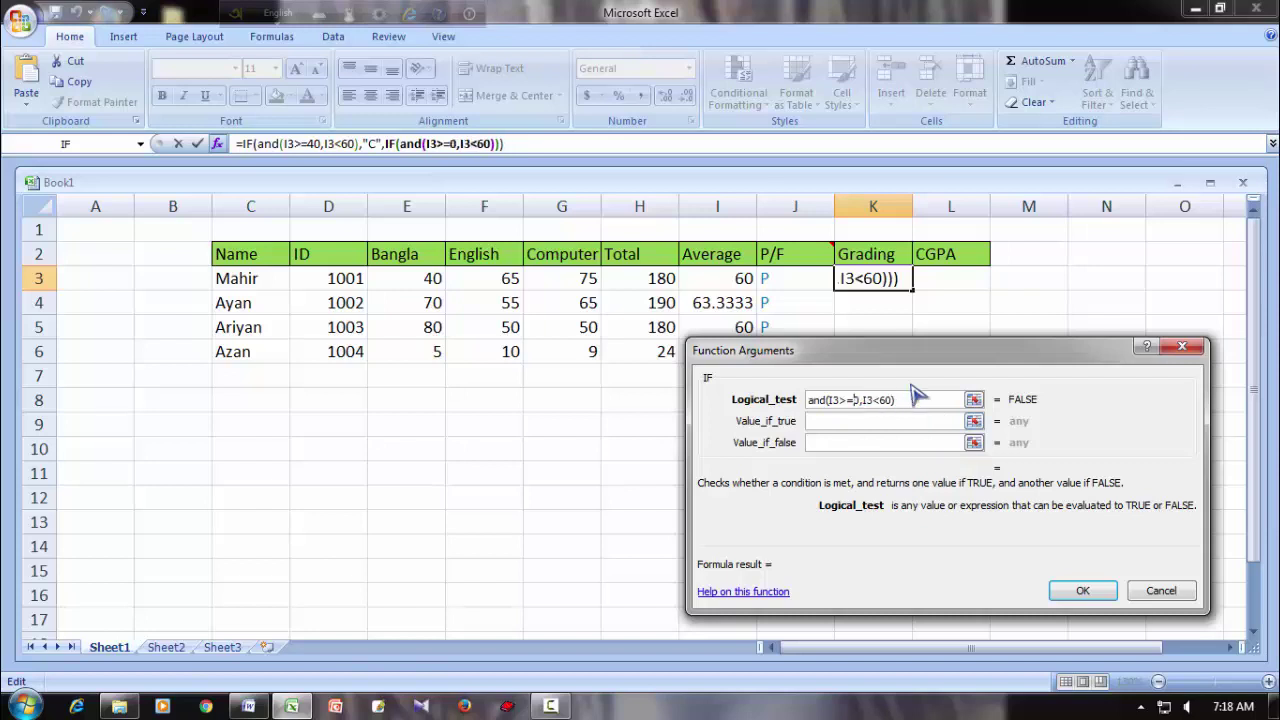
text(6)
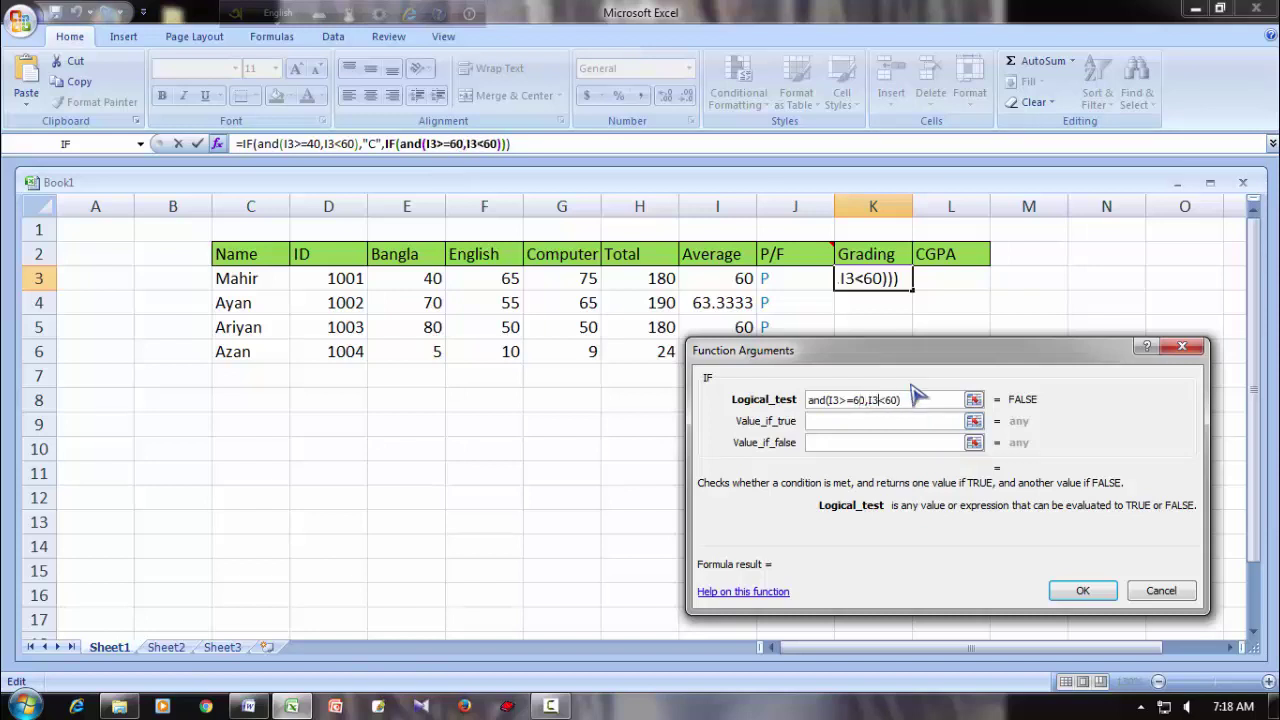
key(BackSpace)
text(8)
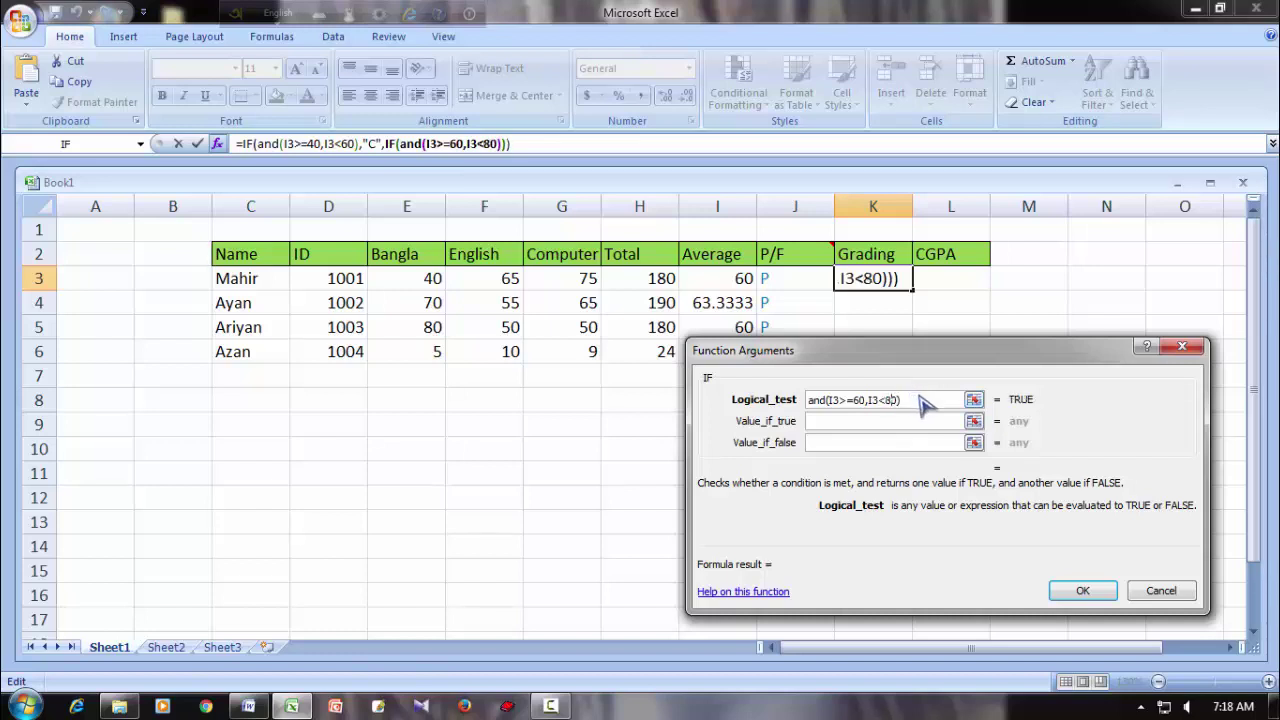
drag(904, 400, 806, 400)
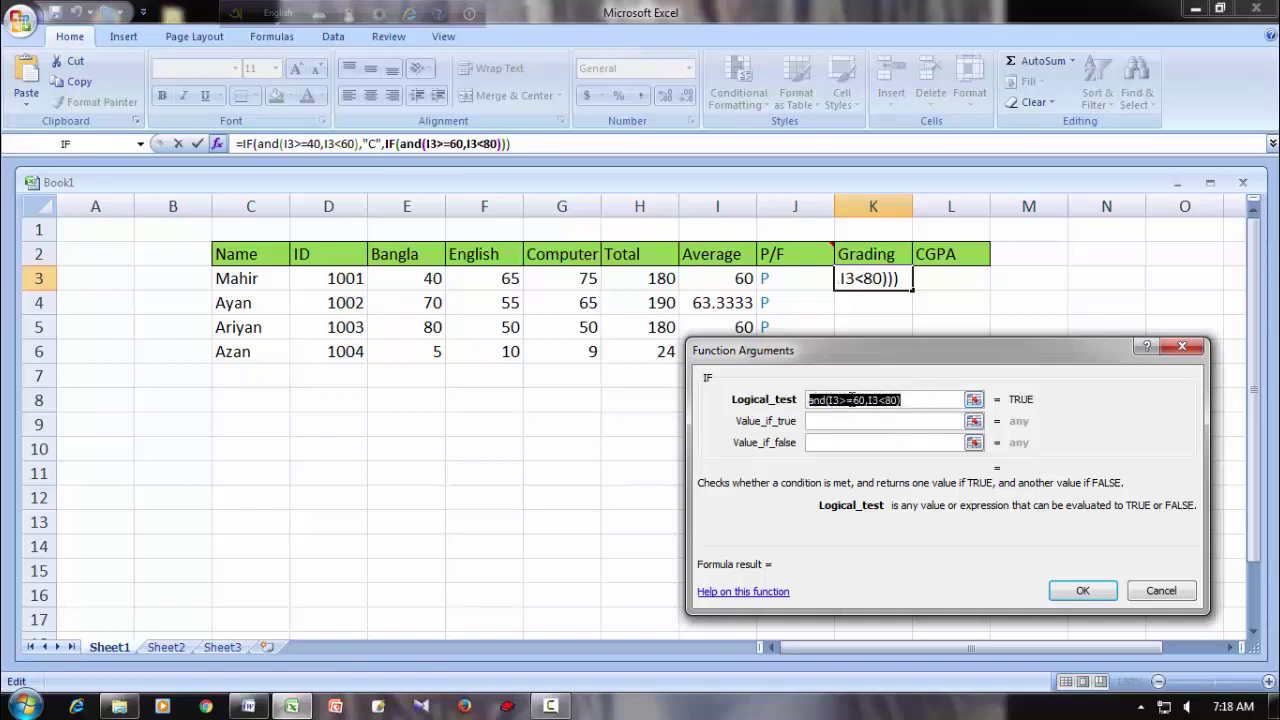
right_click(861, 403)
click(895, 433)
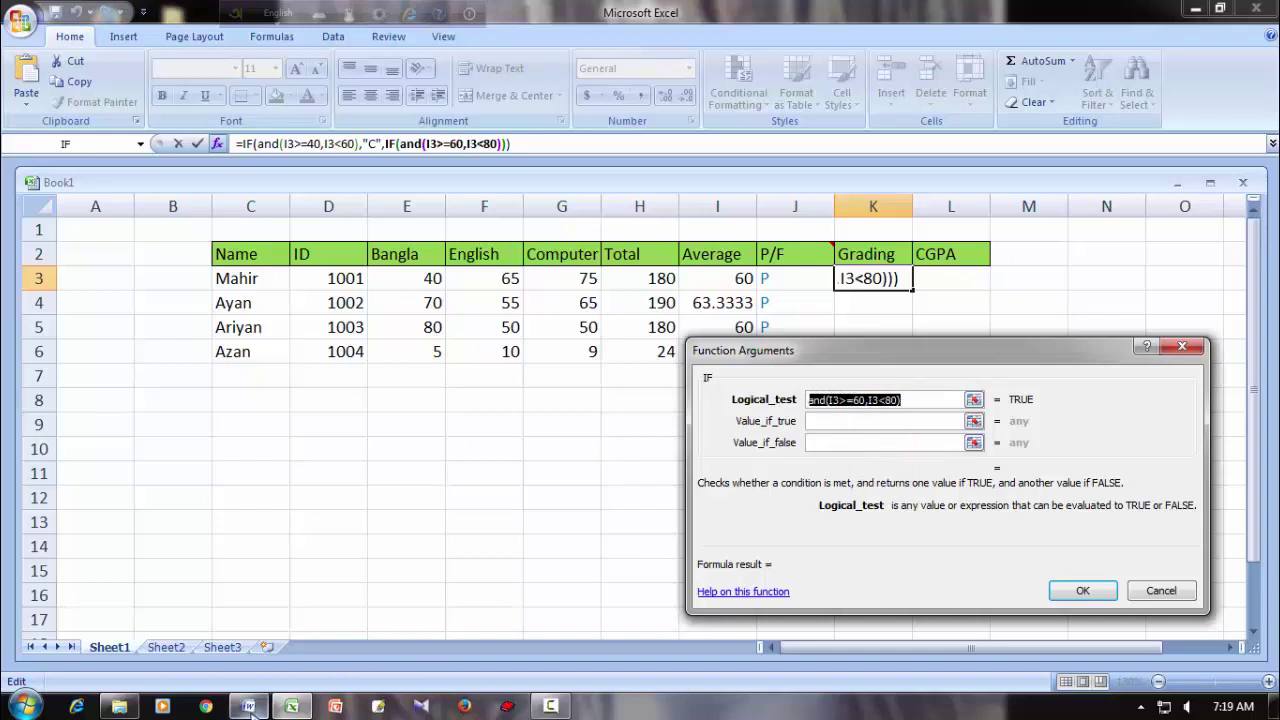
After checking the Word grading notes, make the 60–80 test return B.
click(292, 707)
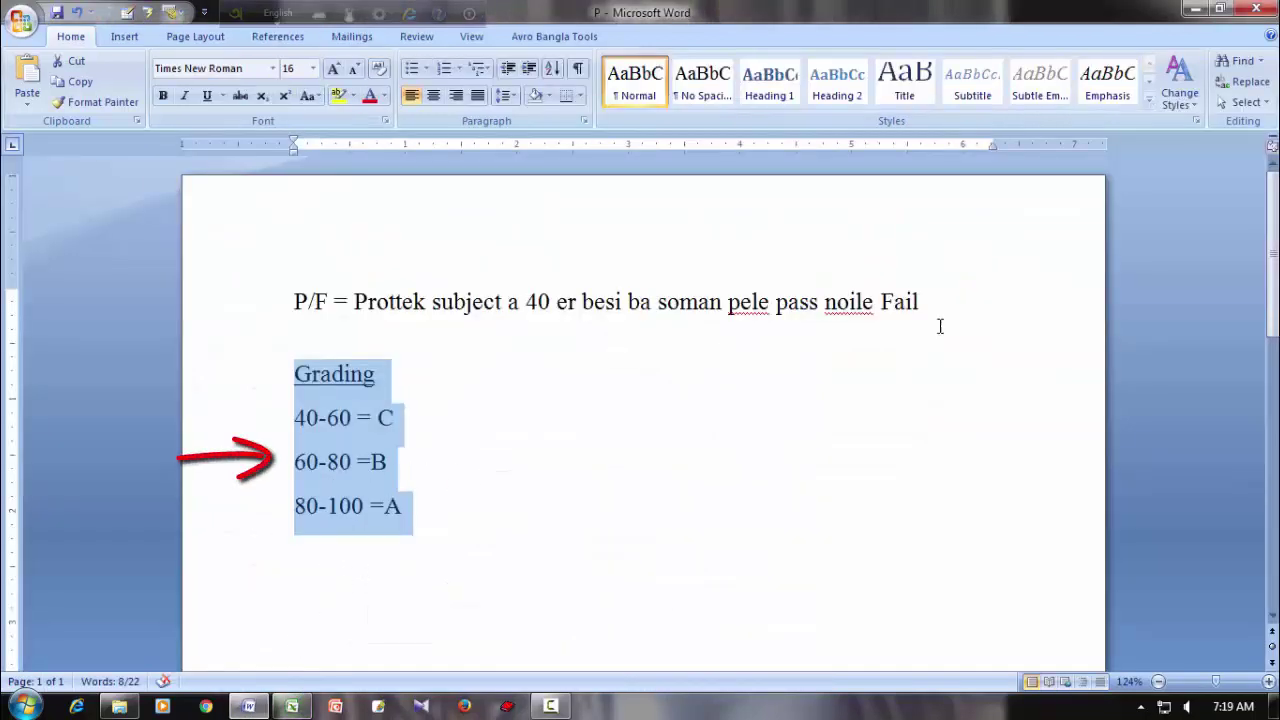
click(1195, 10)
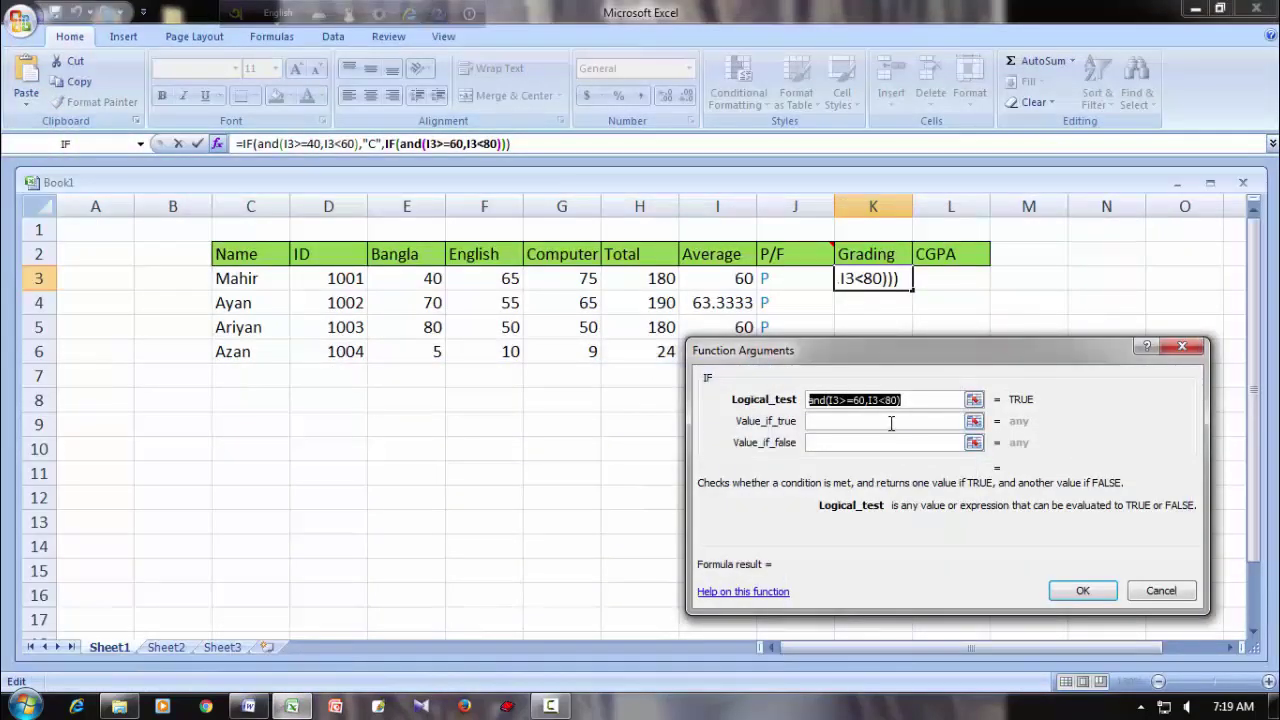
click(890, 423)
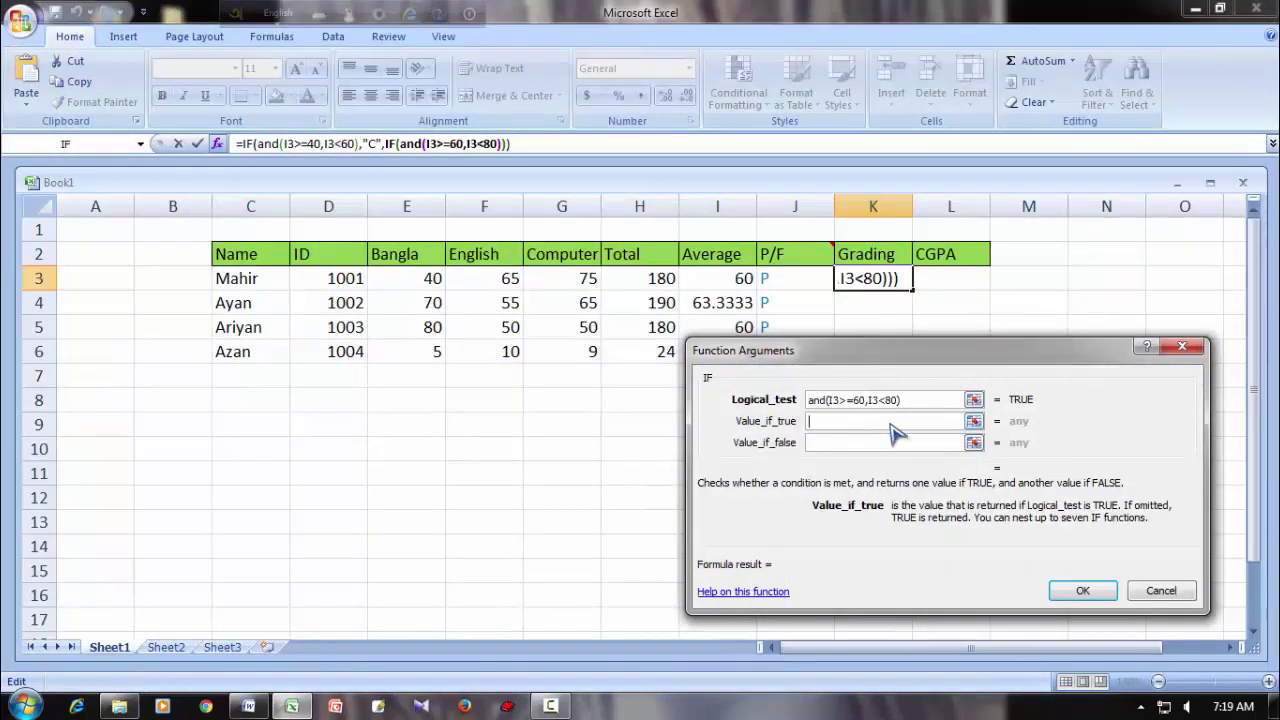
text(B)
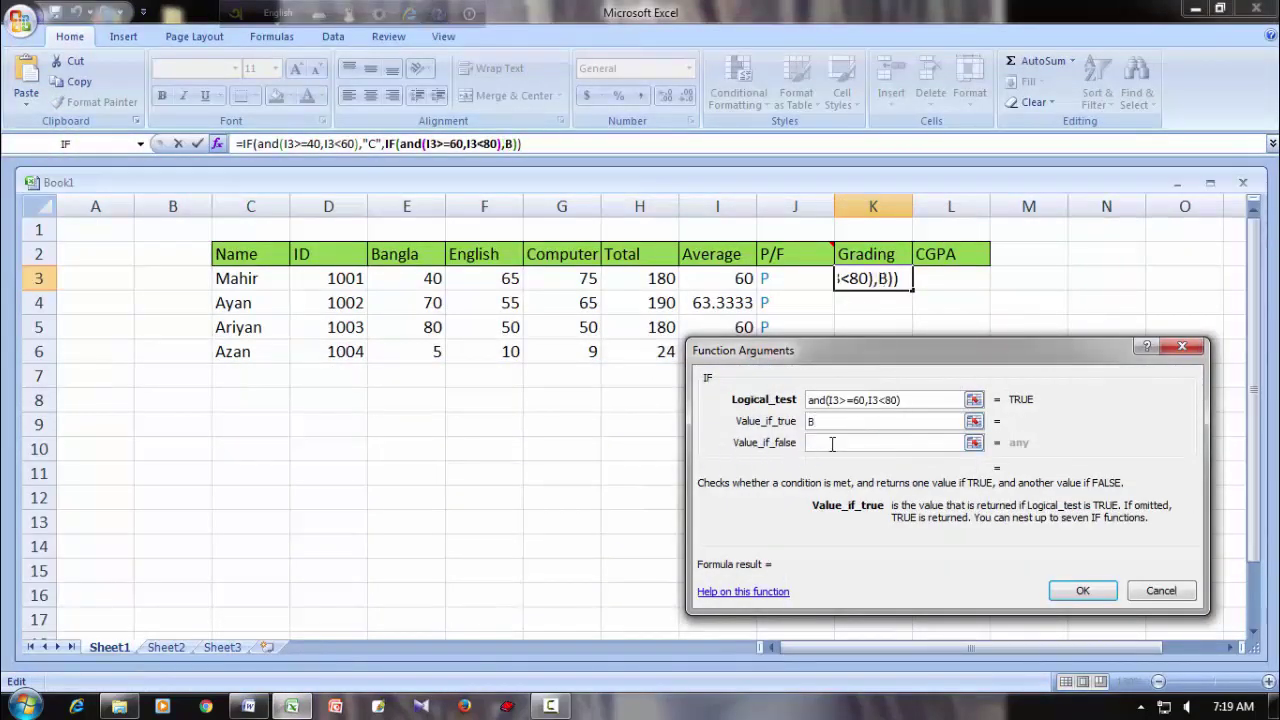
click(831, 443)
Nest a third IF and set its test to and(I3>=80,I3<100).
click(65, 143)
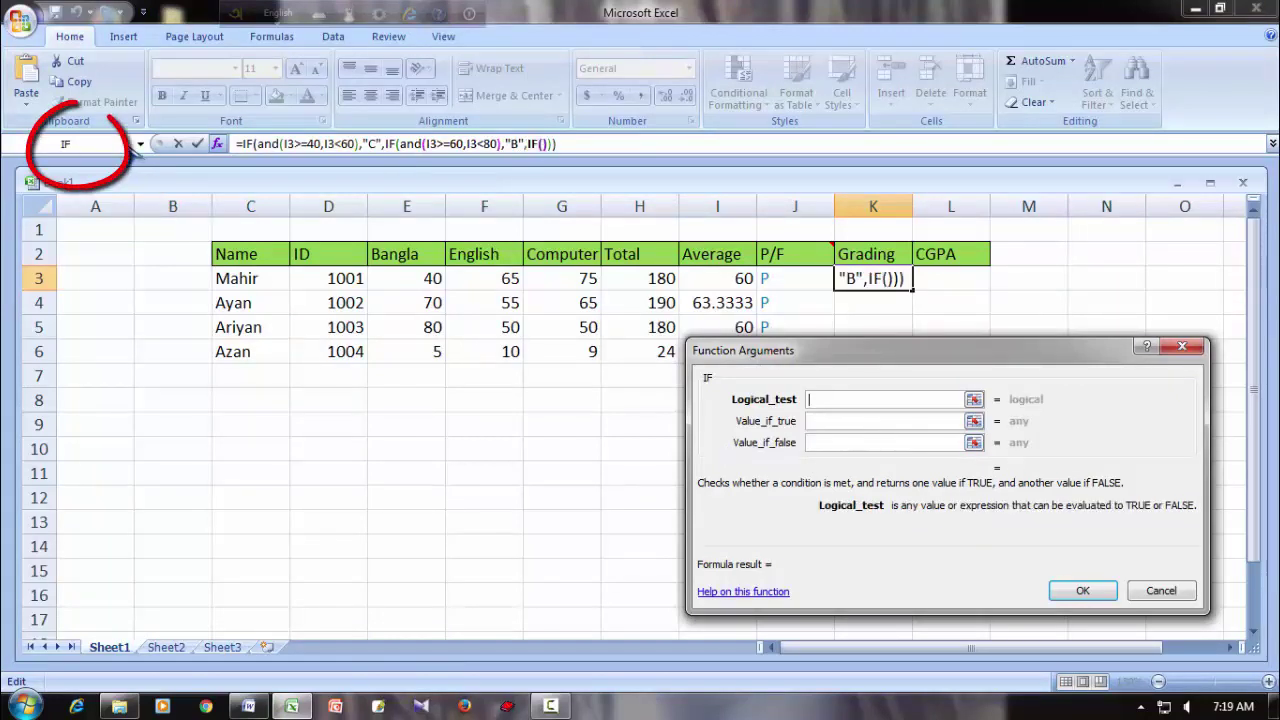
right_click(847, 399)
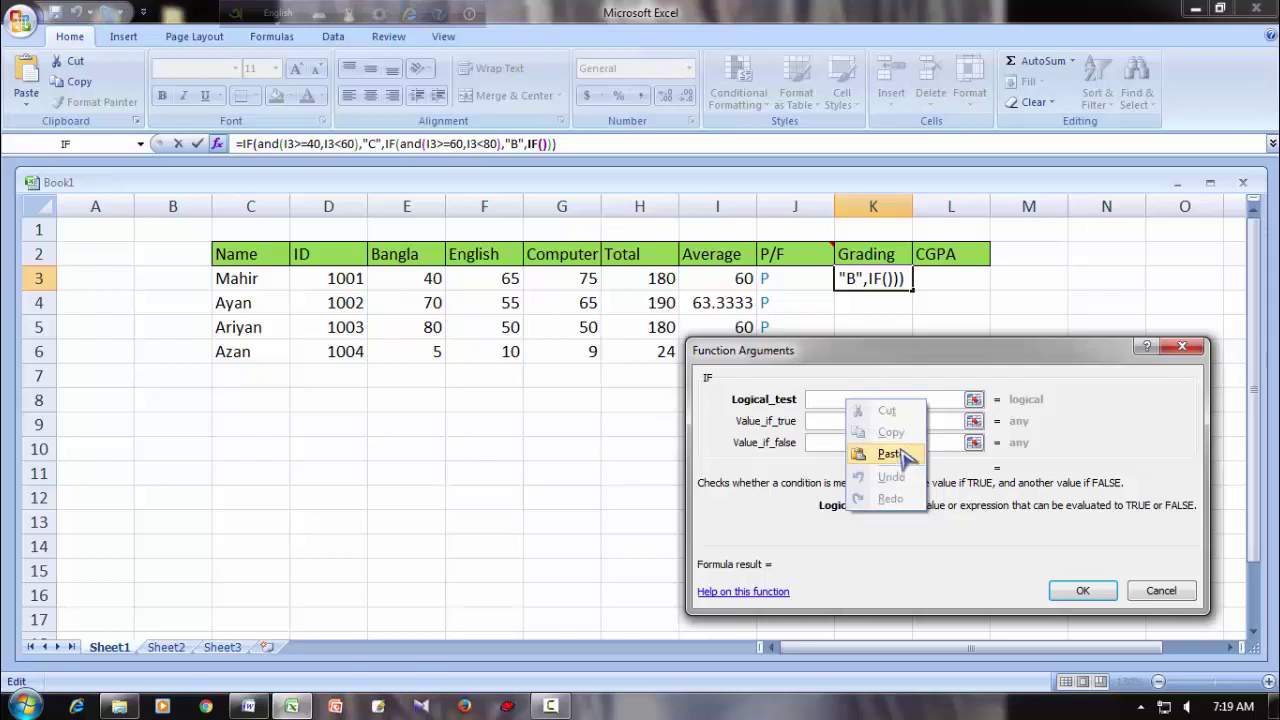
click(892, 454)
key(BackSpace)
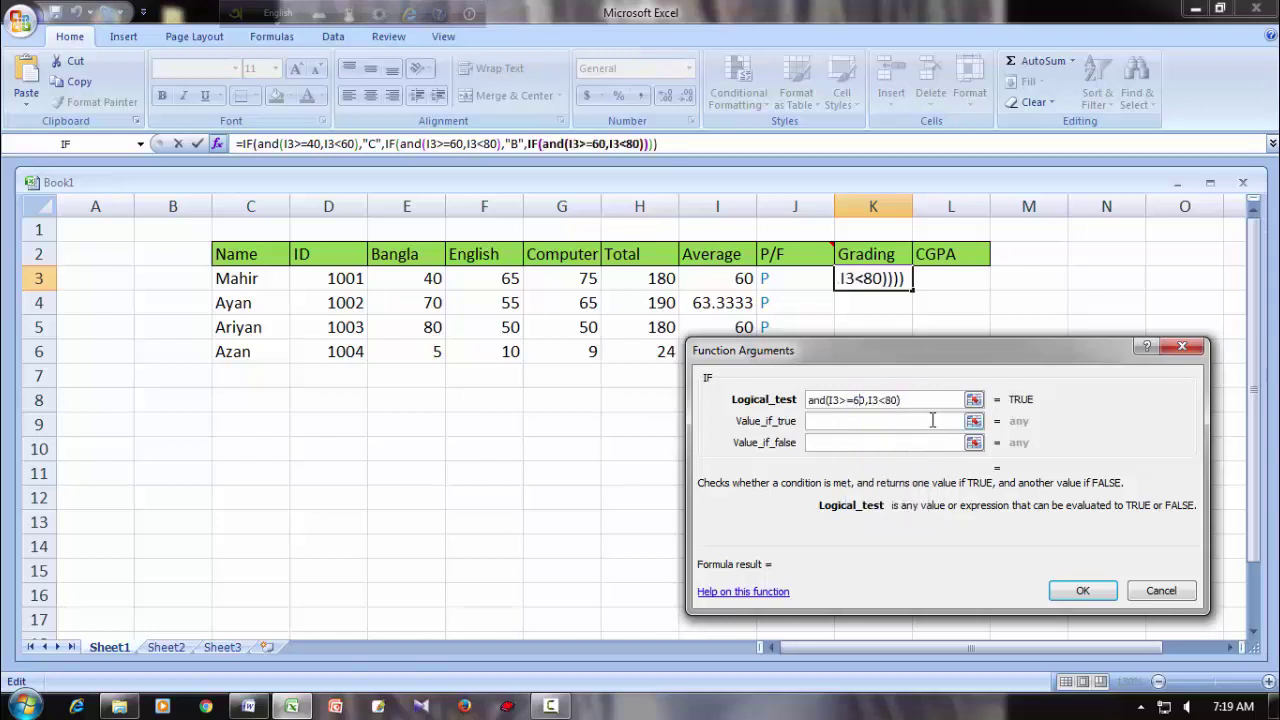
key(BackSpace)
text(8)
key(BackSpace)
text(10)
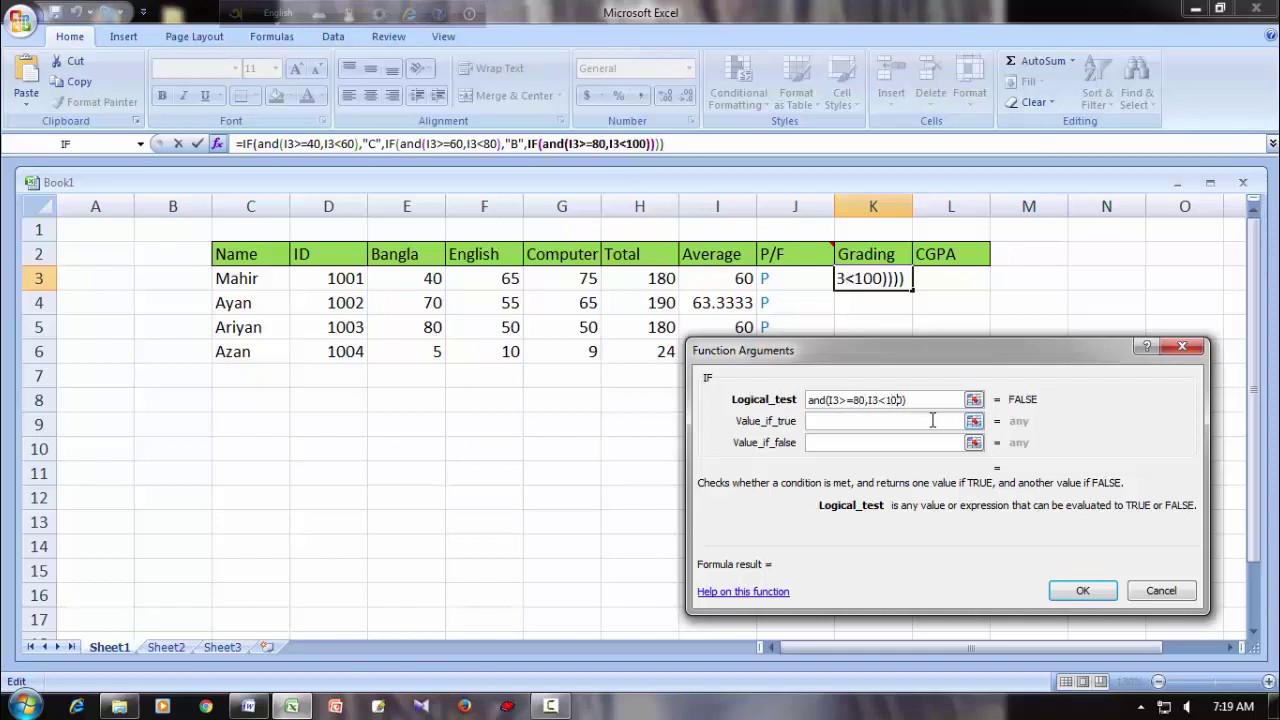
Make the third IF return A for the 80–100 band and "F" otherwise.
click(932, 420)
mouse_move(291, 706)
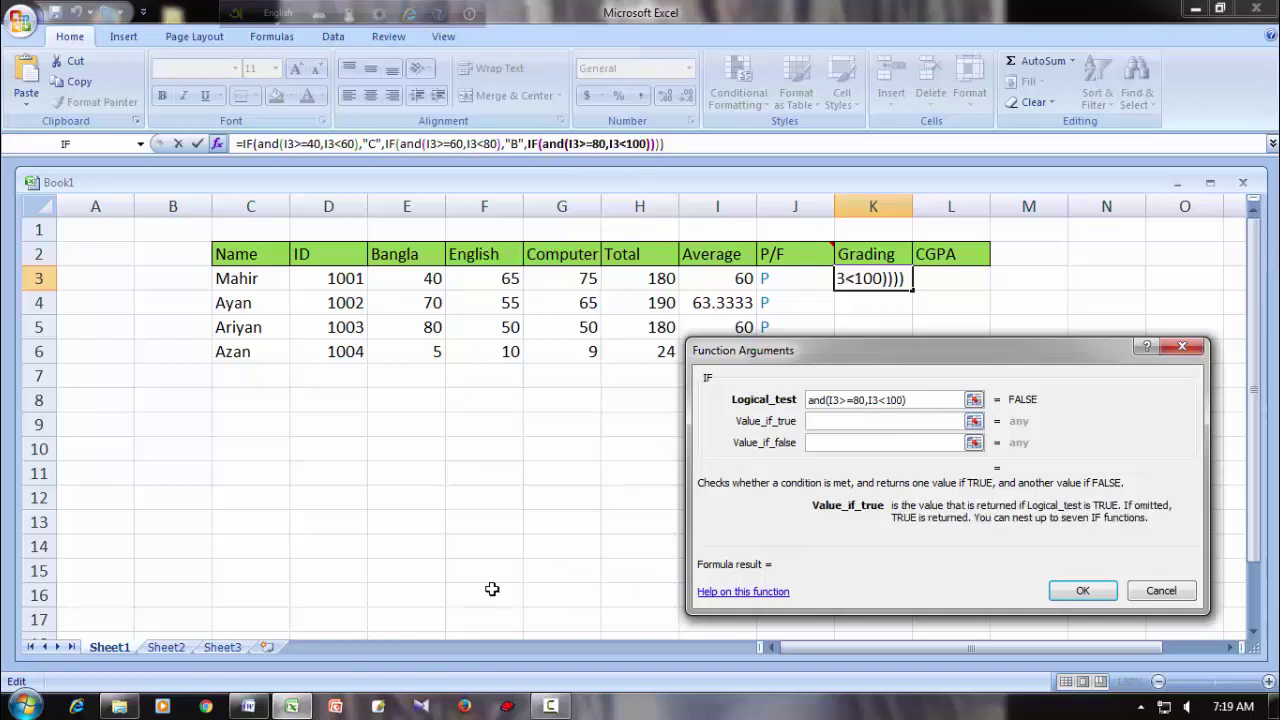
click(250, 706)
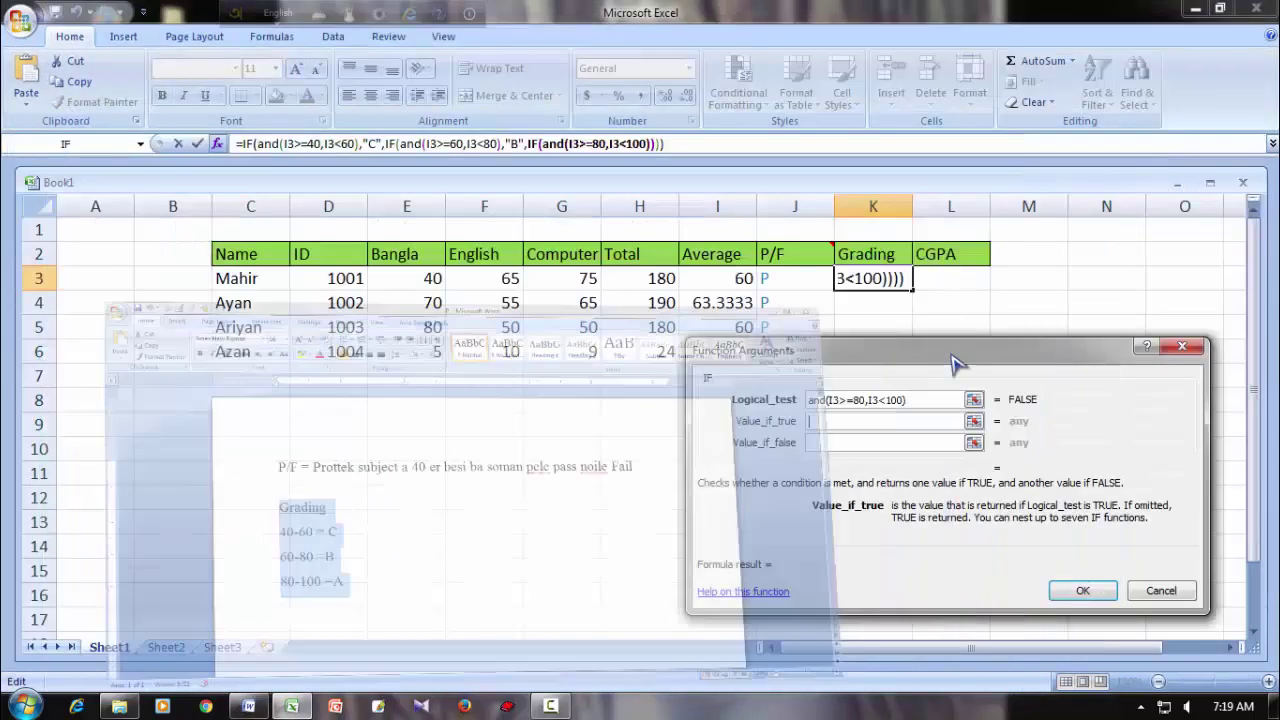
click(1195, 9)
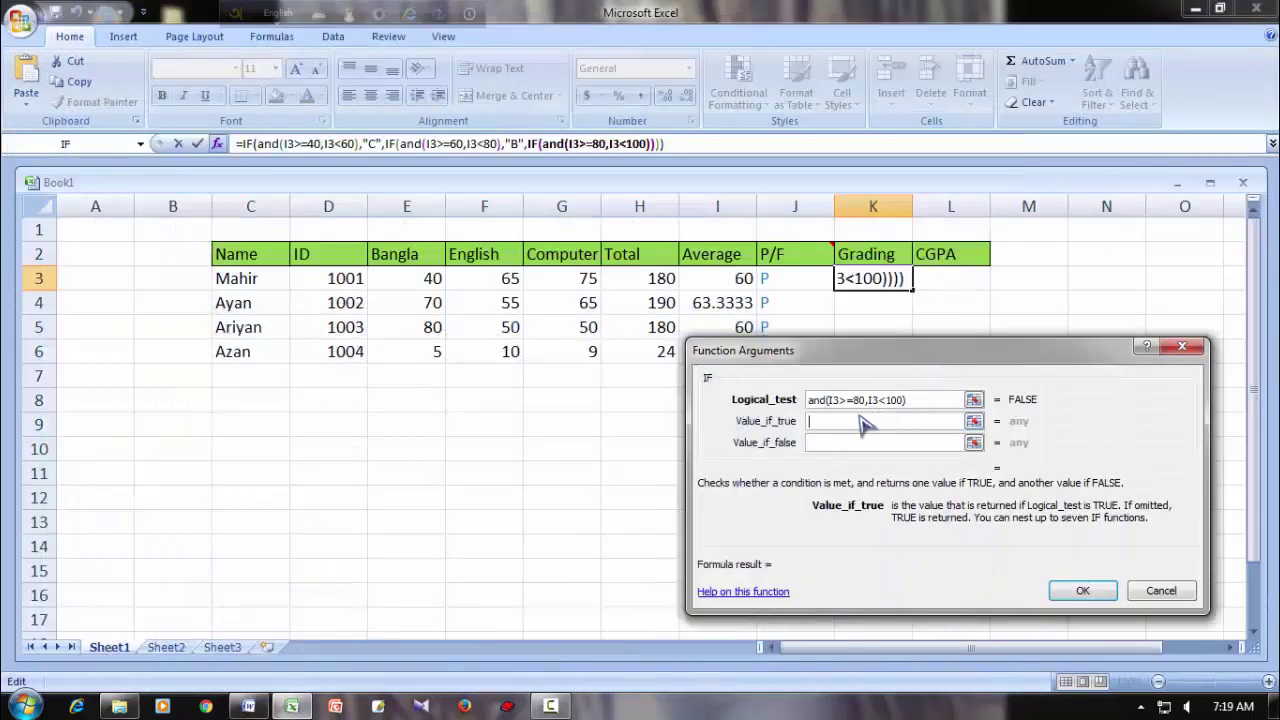
click(860, 421)
text(A)
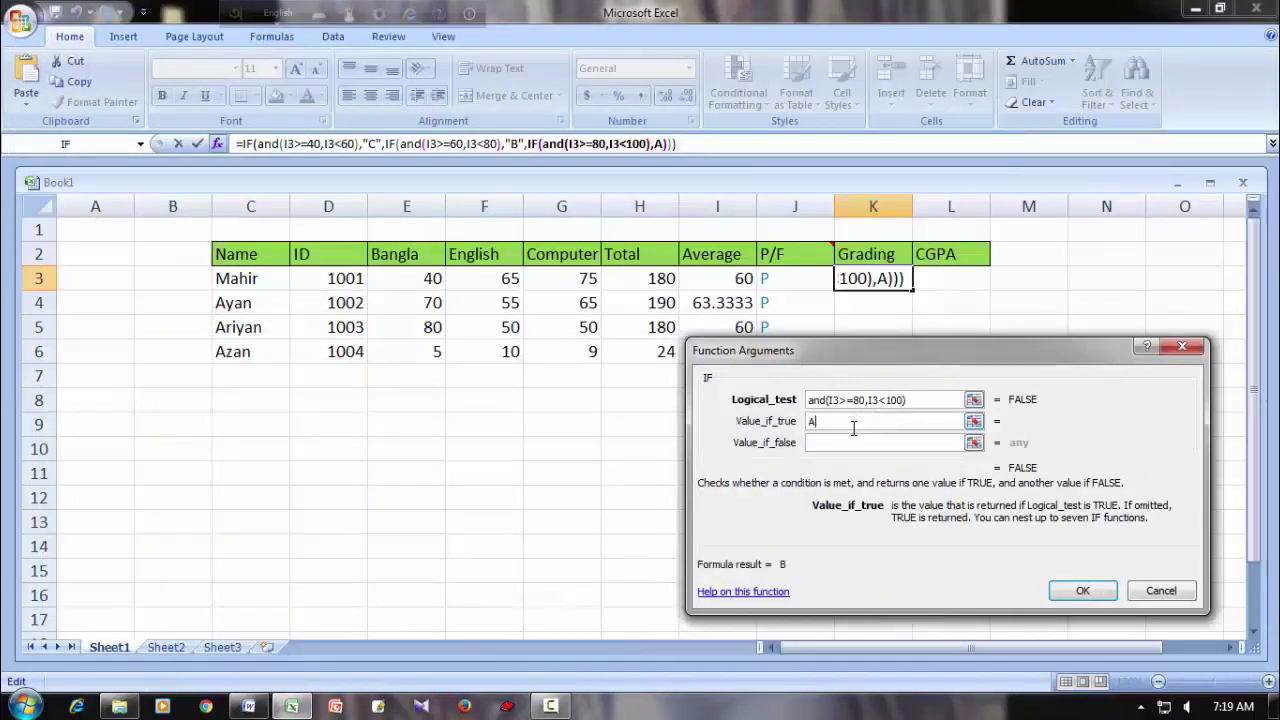
click(857, 442)
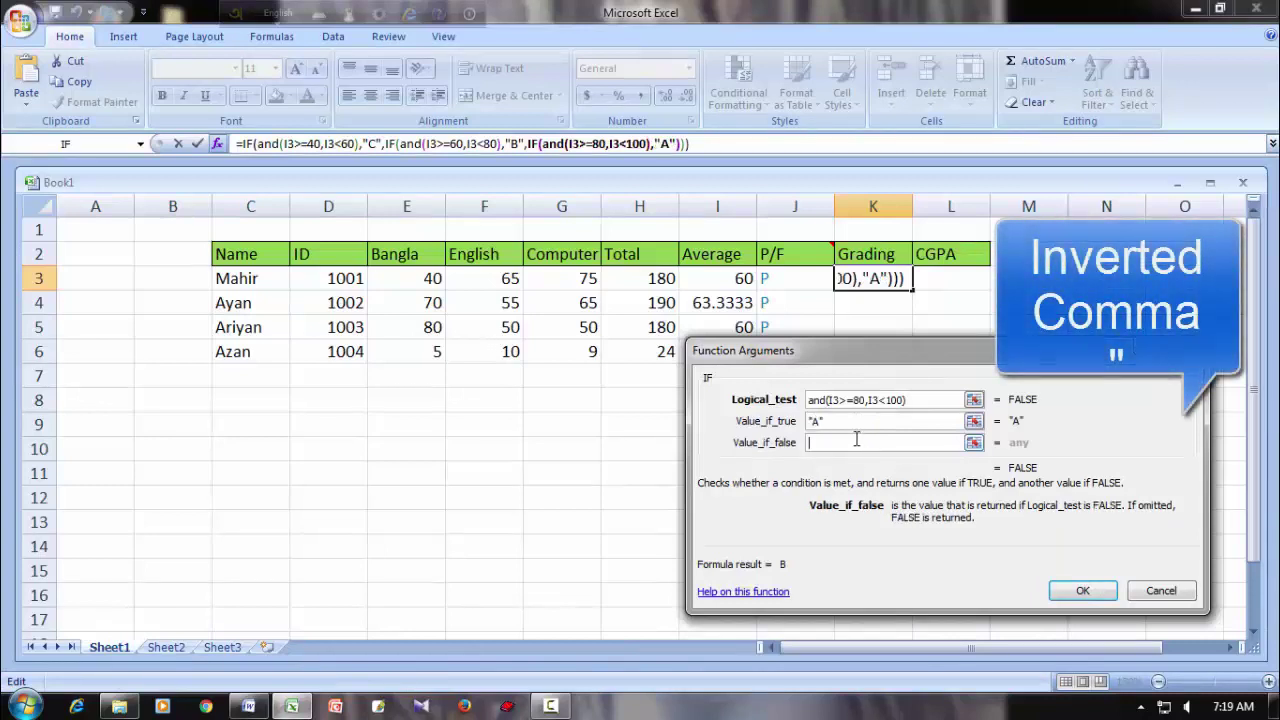
text(")
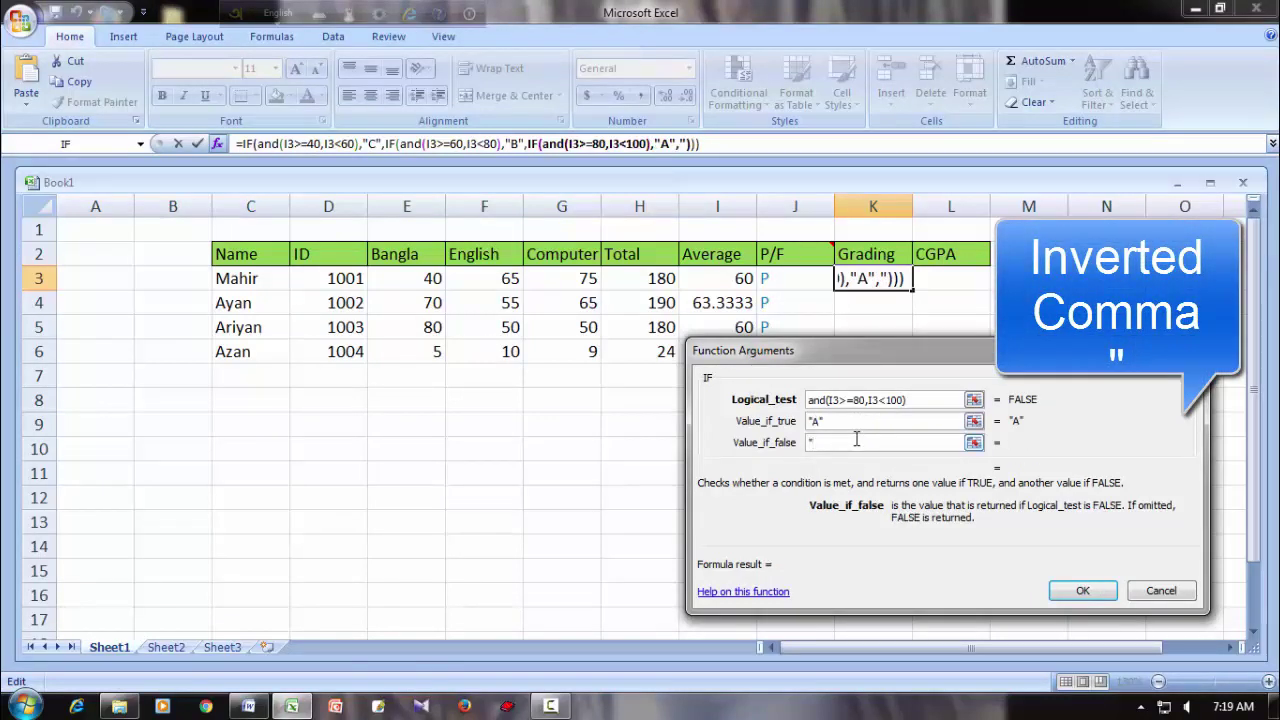
text(F")
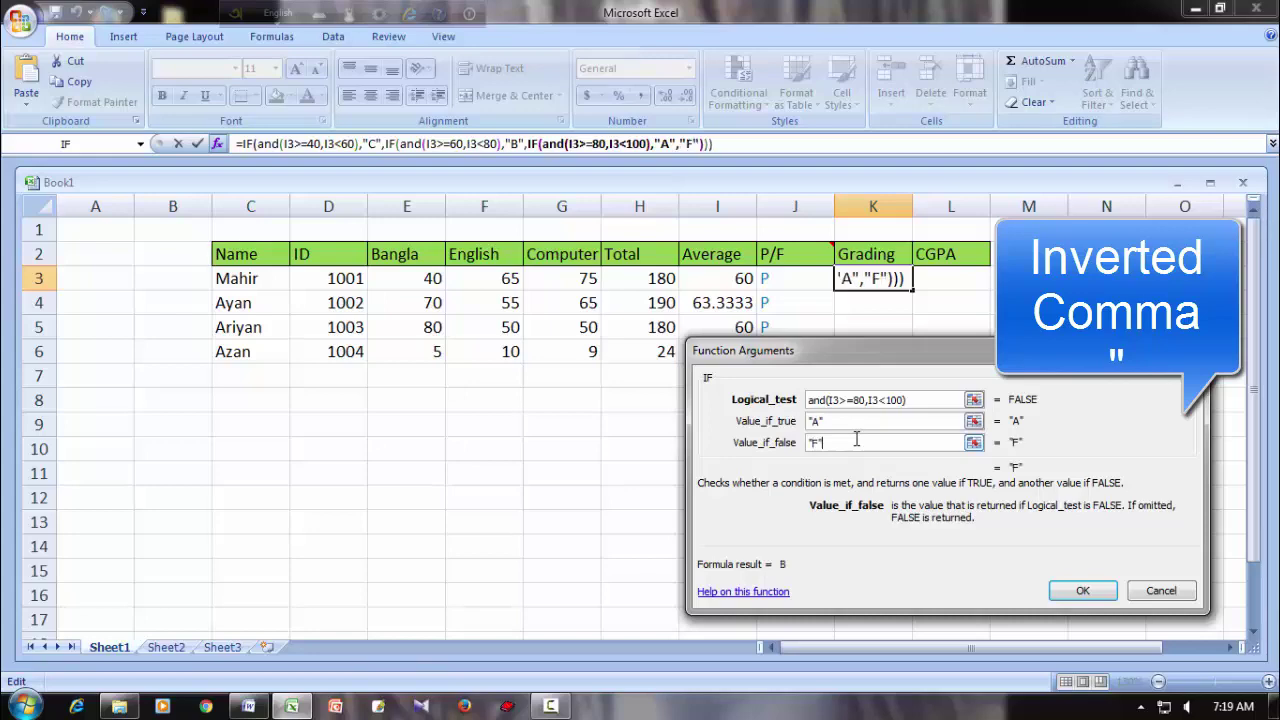
Confirm the grading formula and fill it down to K6, giving B, B, B, F.
click(1082, 590)
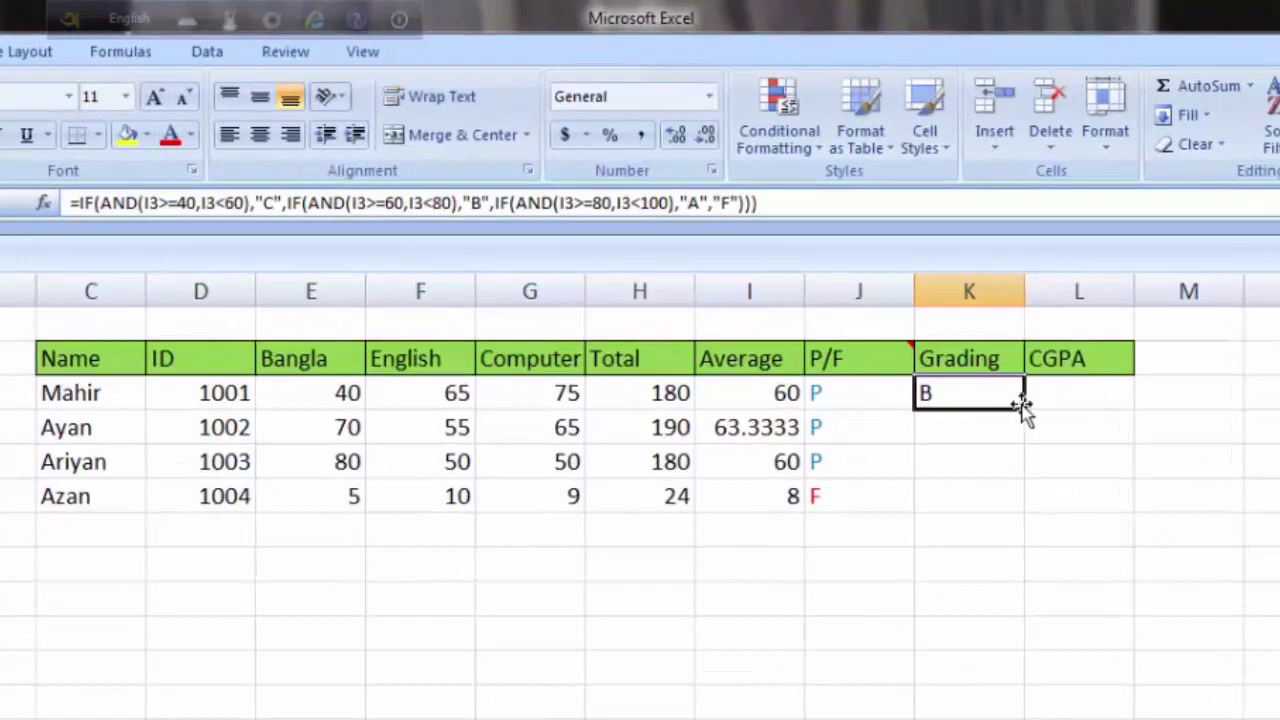
drag(1024, 409, 1022, 508)
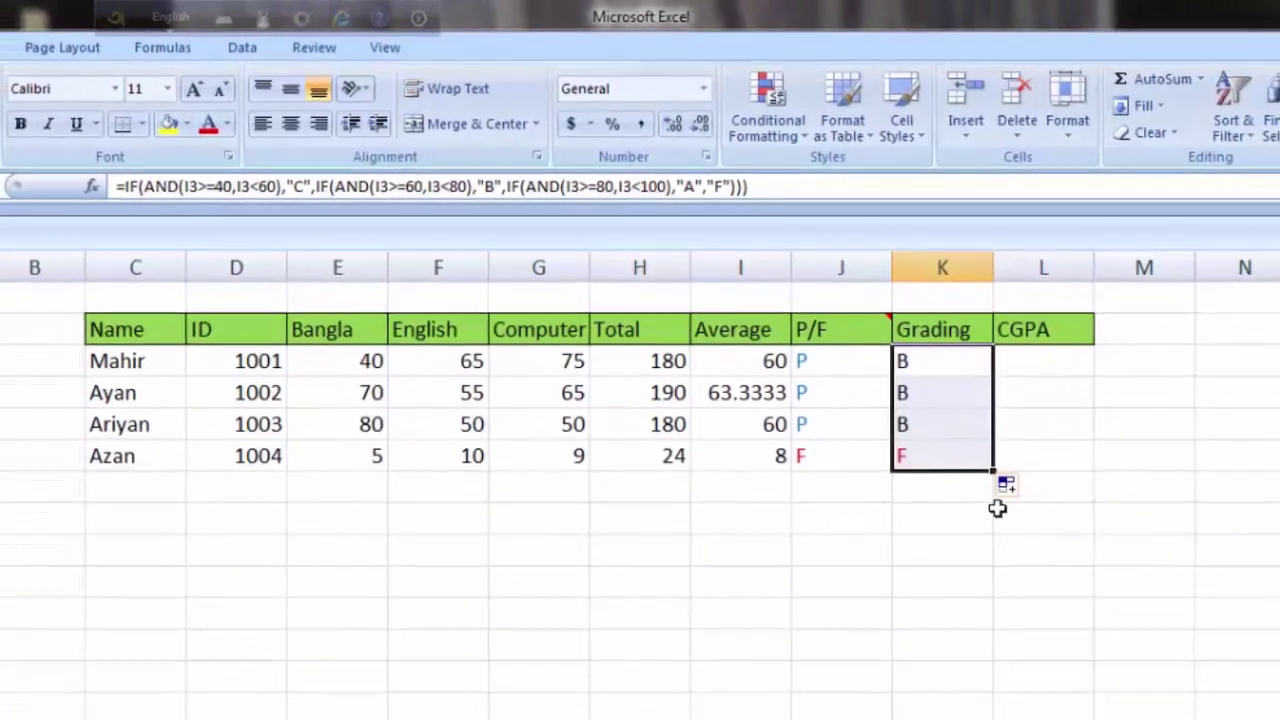
click(1045, 506)
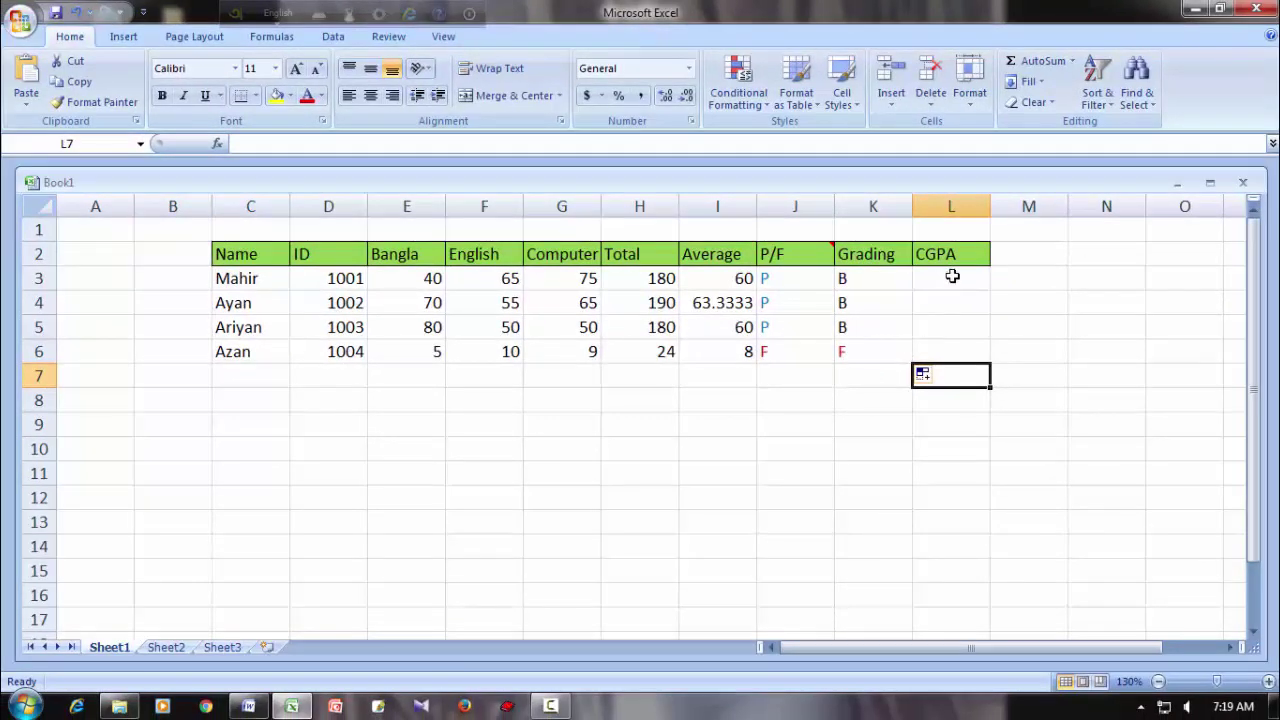
Select L3, review the CGPA rules in Word, and launch Insert Function for L3.
click(952, 277)
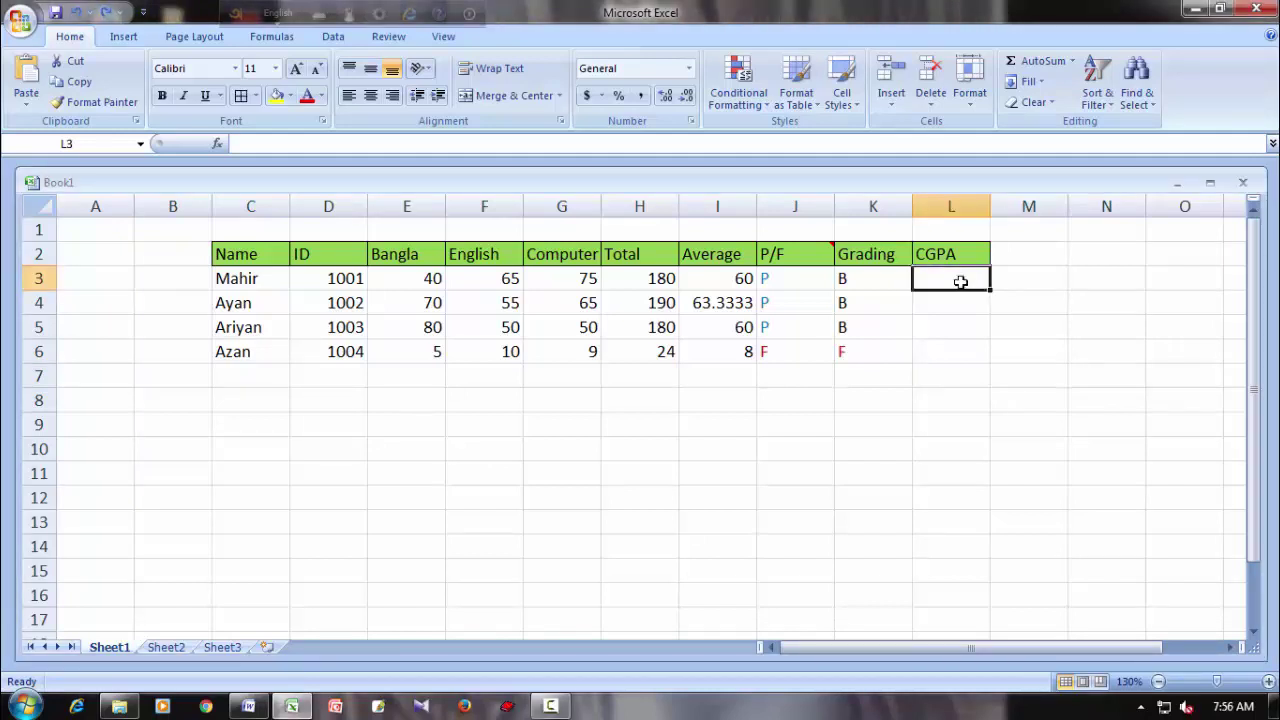
click(248, 706)
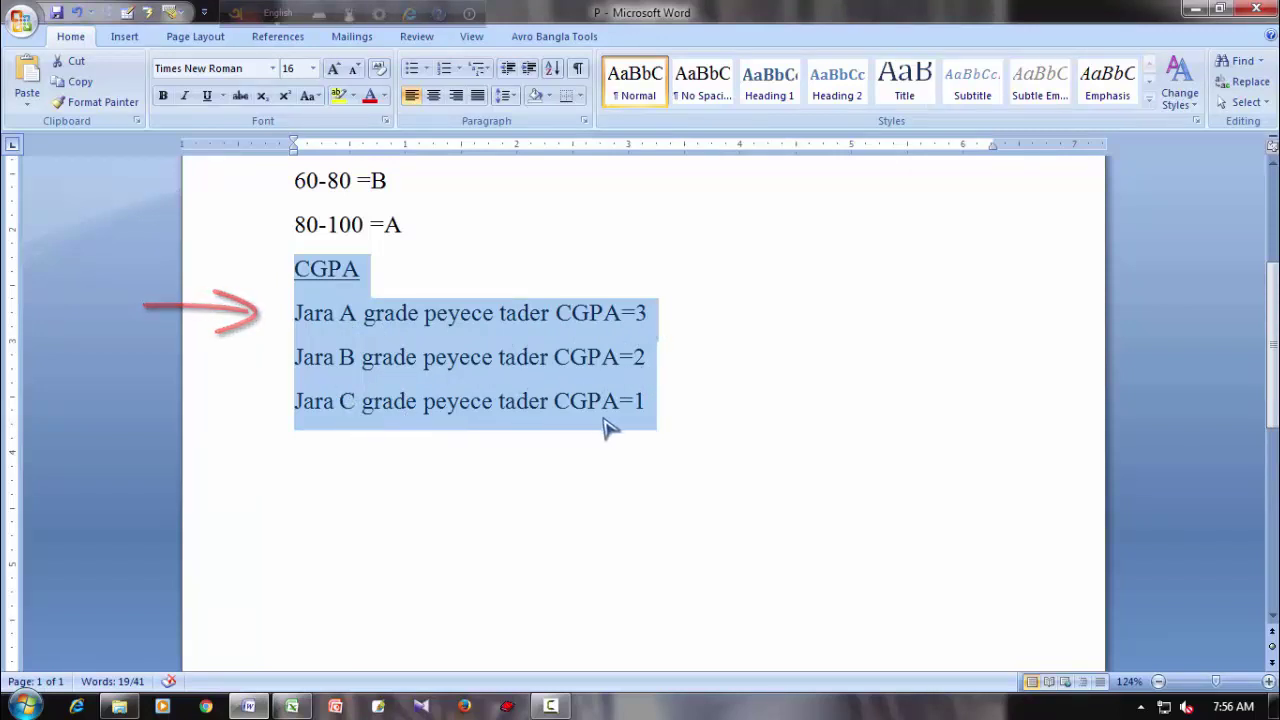
click(1196, 9)
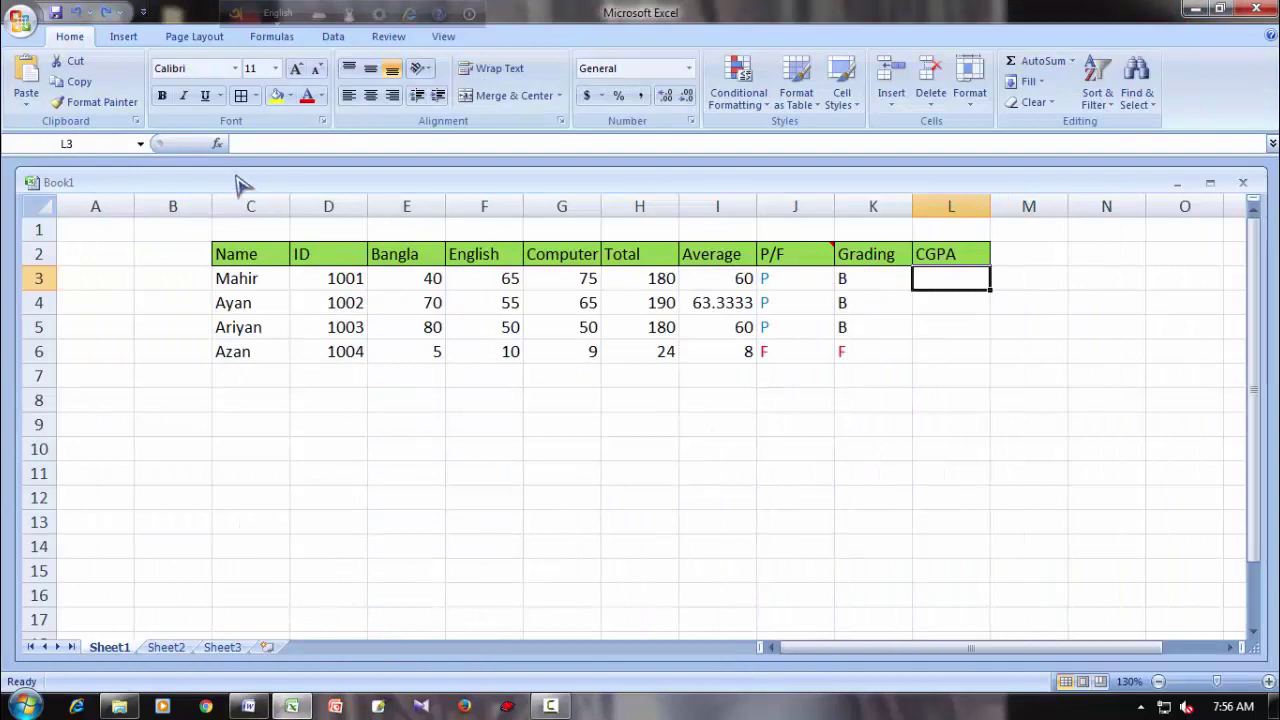
click(217, 143)
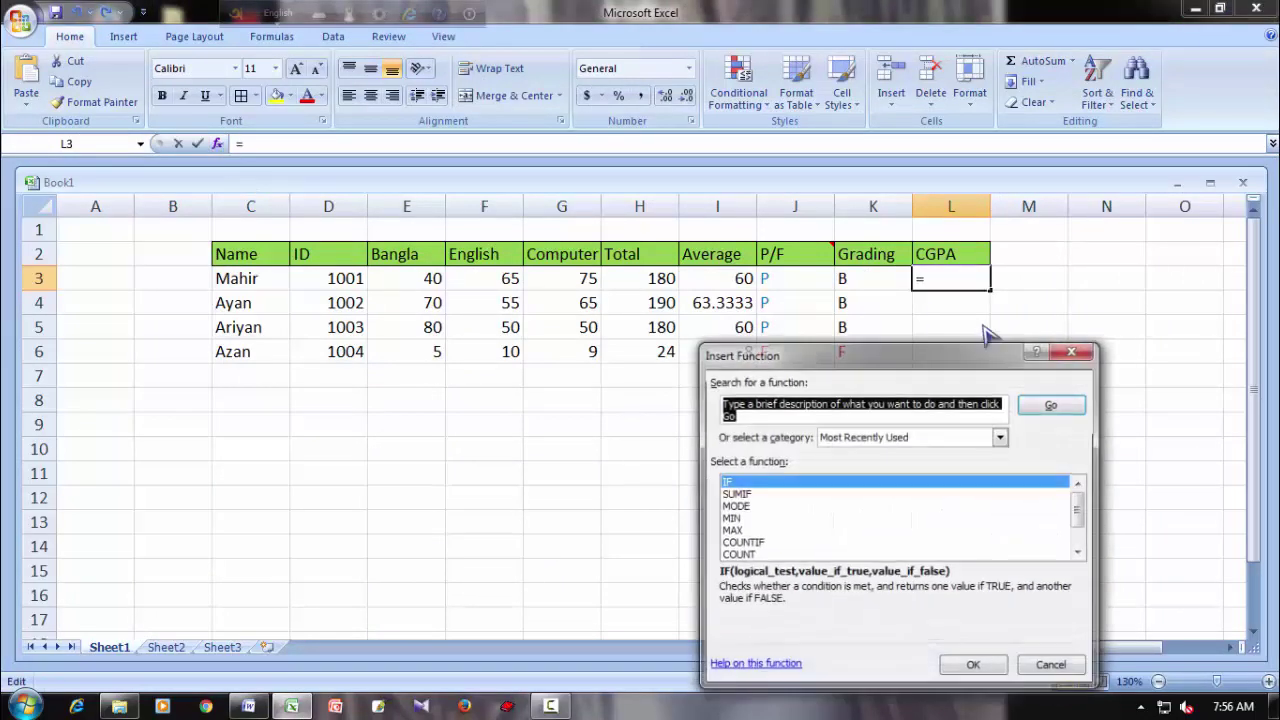
Choose IF for L3 with the test K3="A" and copy that condition.
click(973, 664)
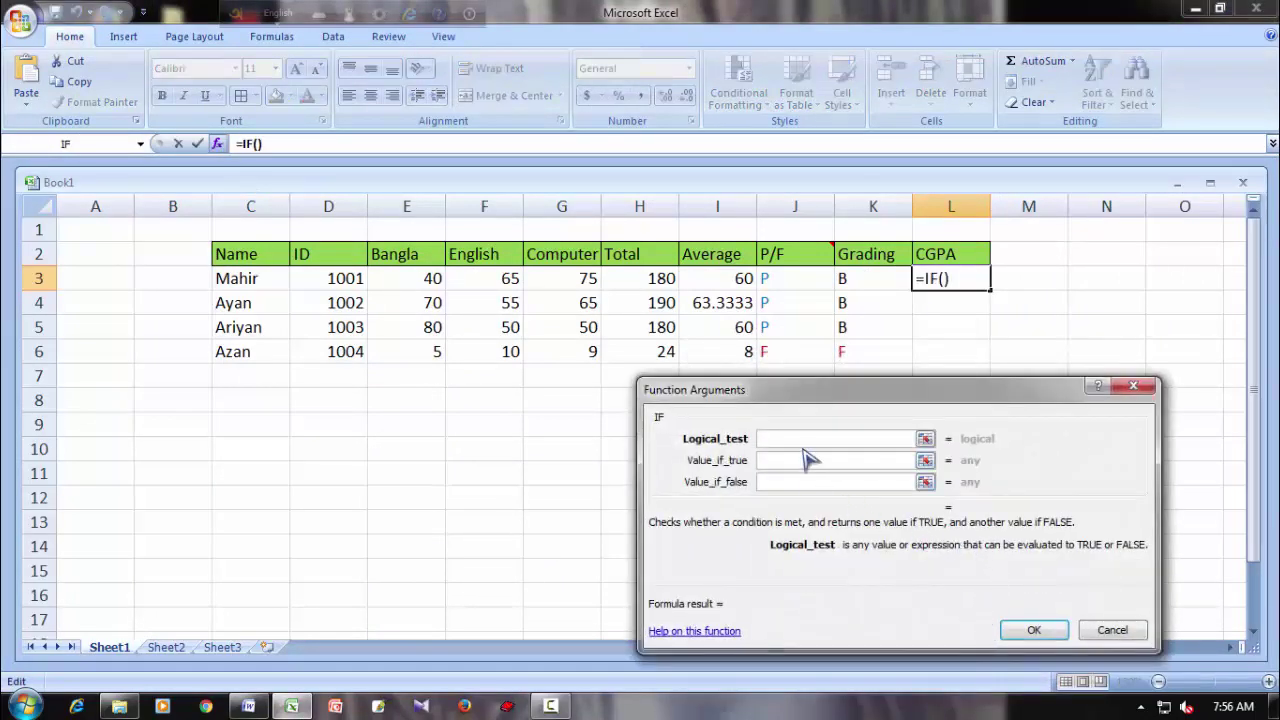
click(875, 279)
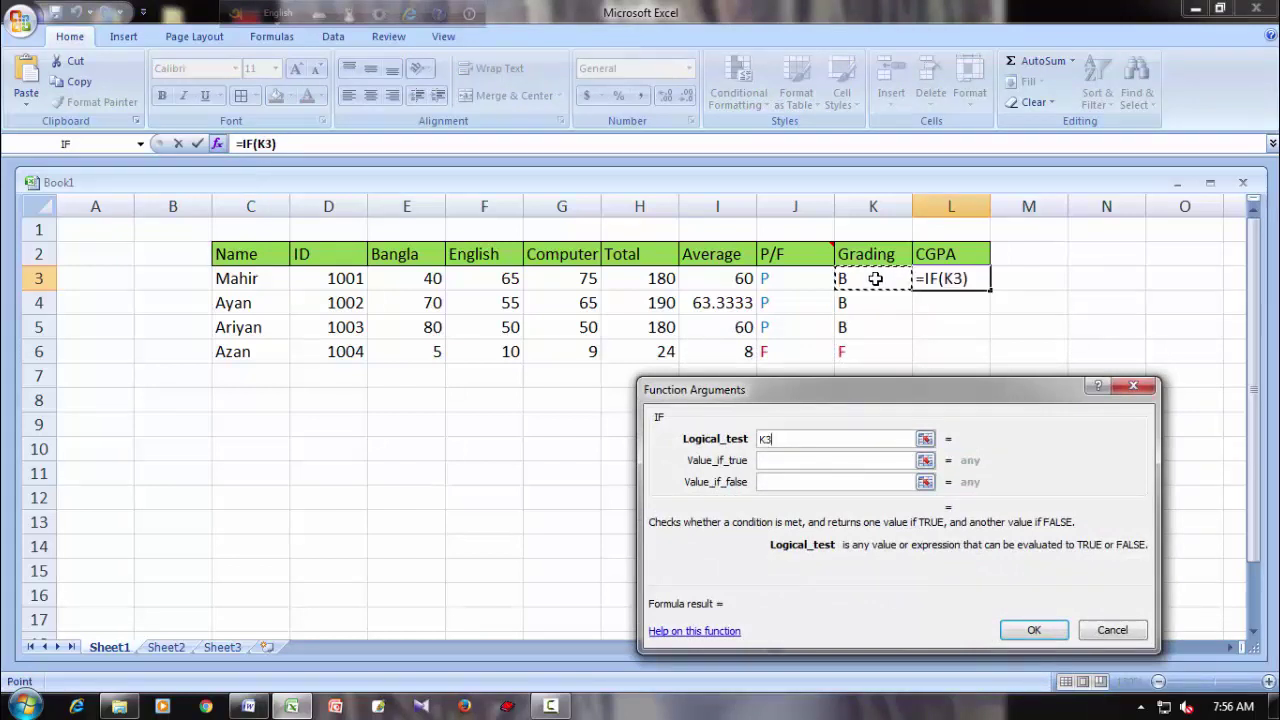
text(=)
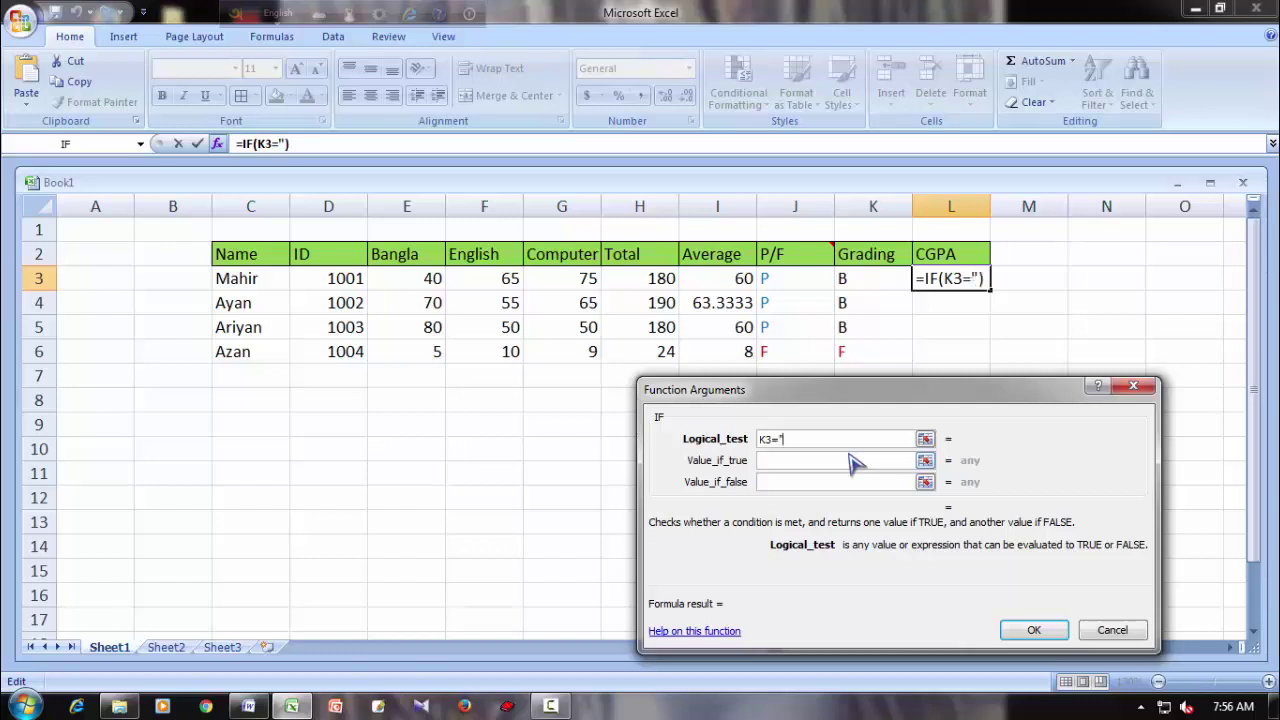
text(A)
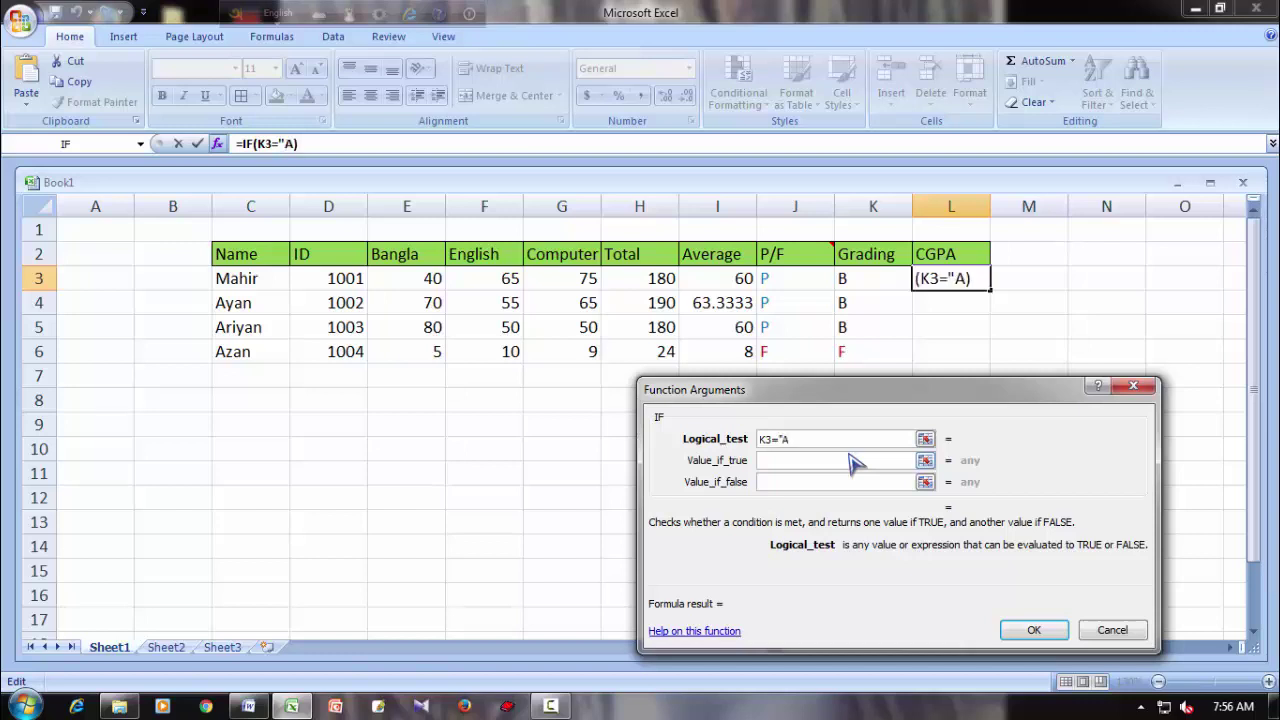
text(")
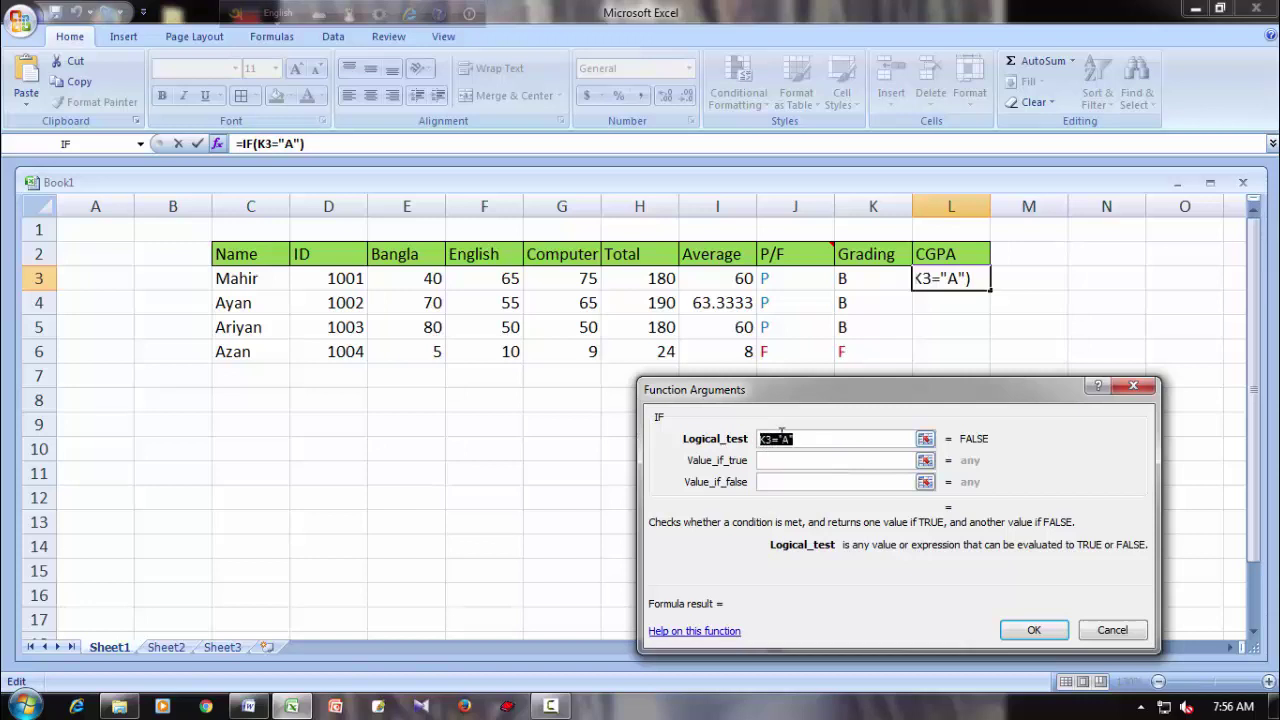
right_click(781, 436)
click(826, 466)
Return 3 when the grade is A and nest a second IF as the false result.
click(248, 706)
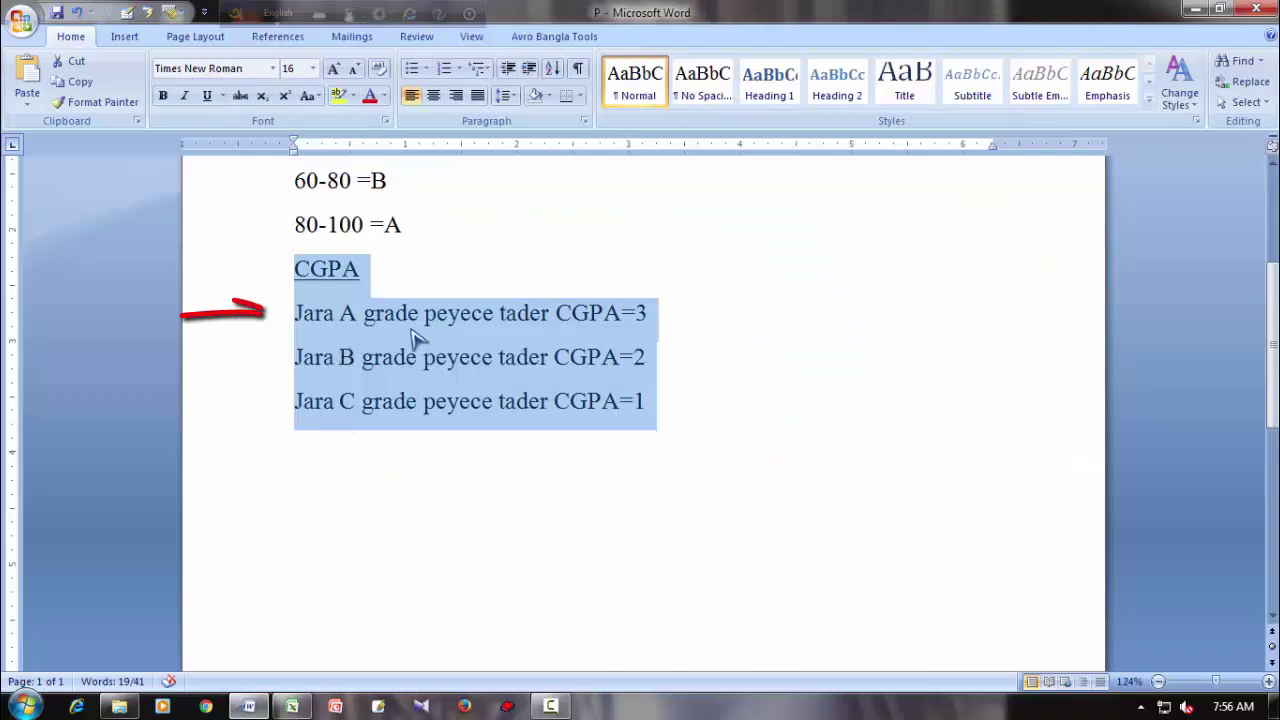
click(1195, 9)
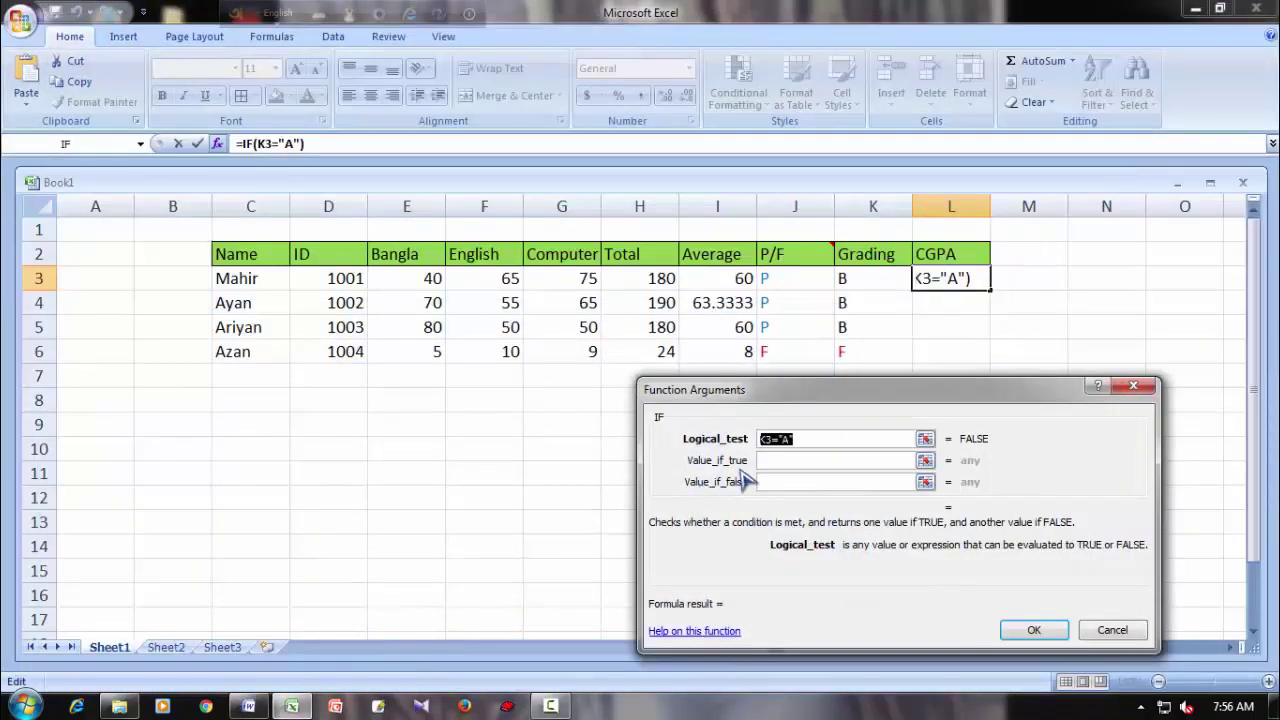
click(764, 460)
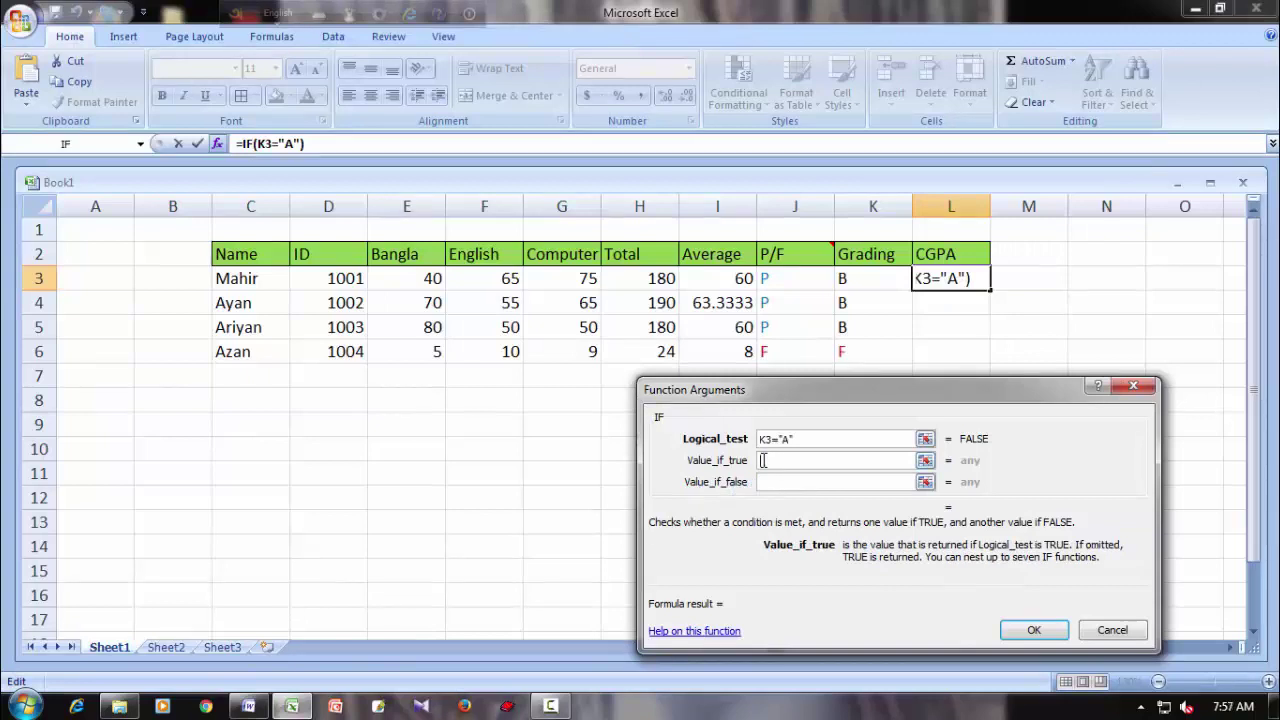
text(3)
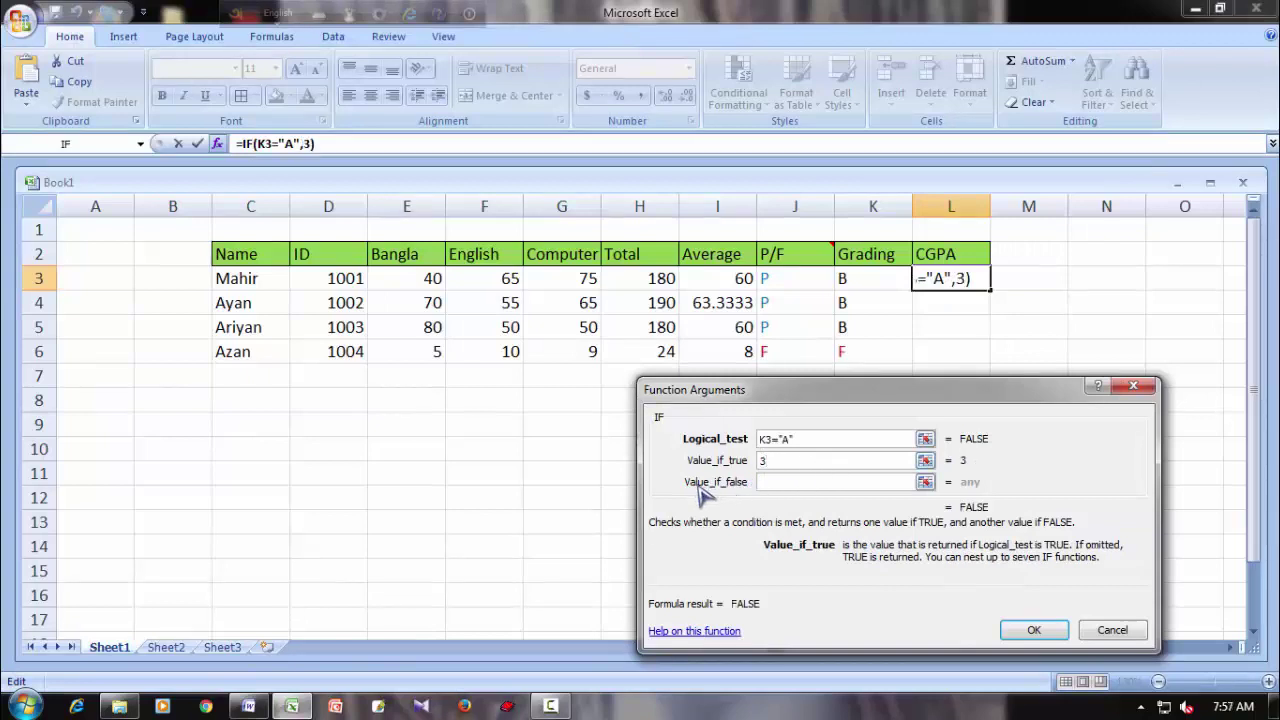
click(794, 481)
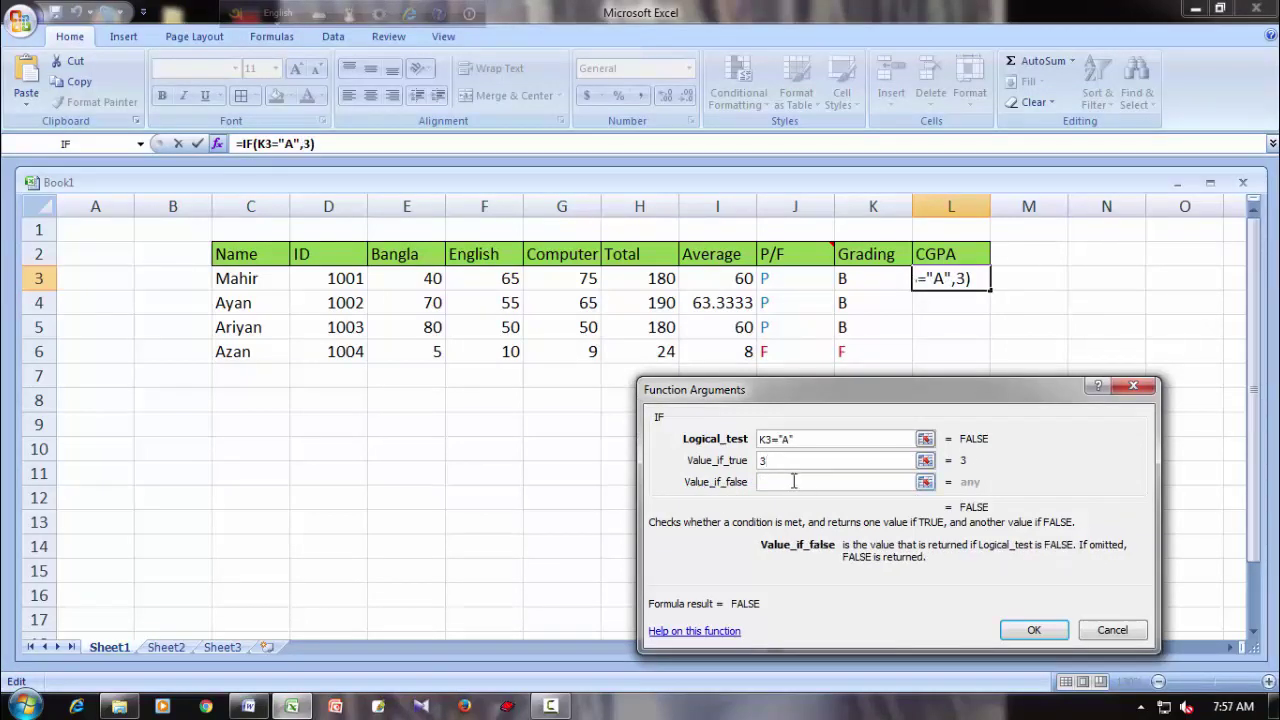
click(118, 146)
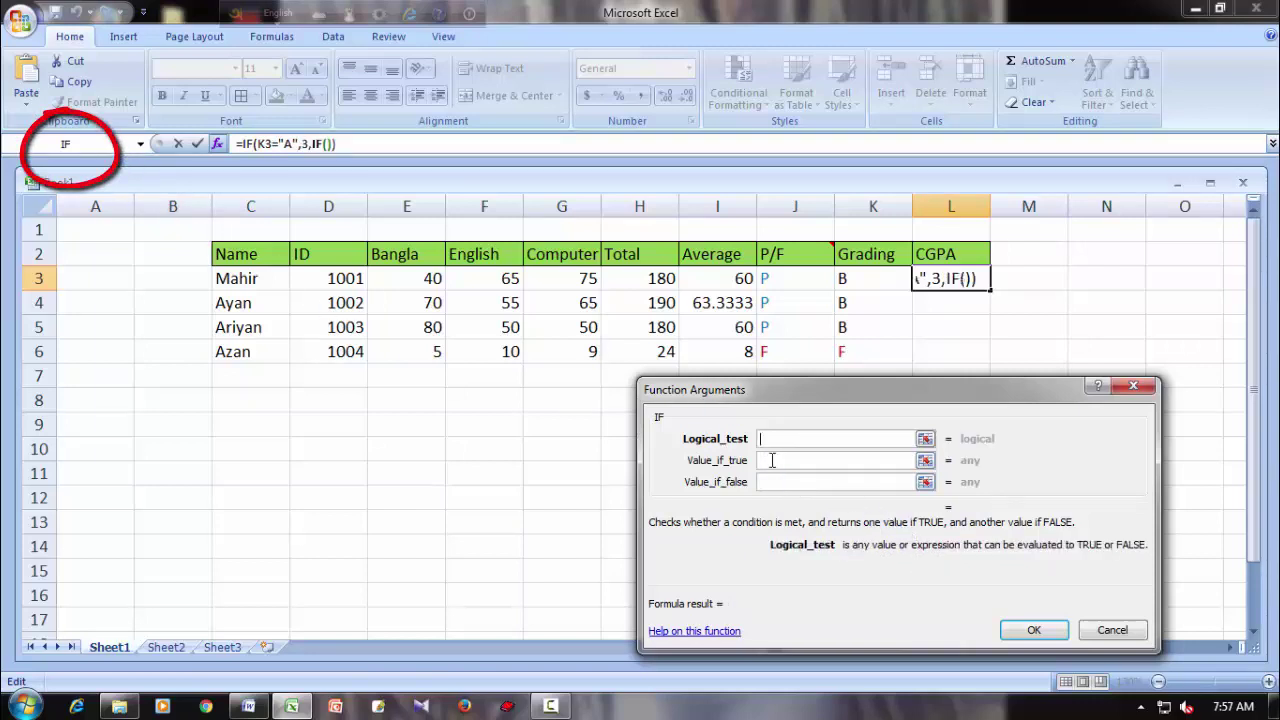
Paste the condition into the nested IF, change it to K3="B", and copy it.
right_click(842, 440)
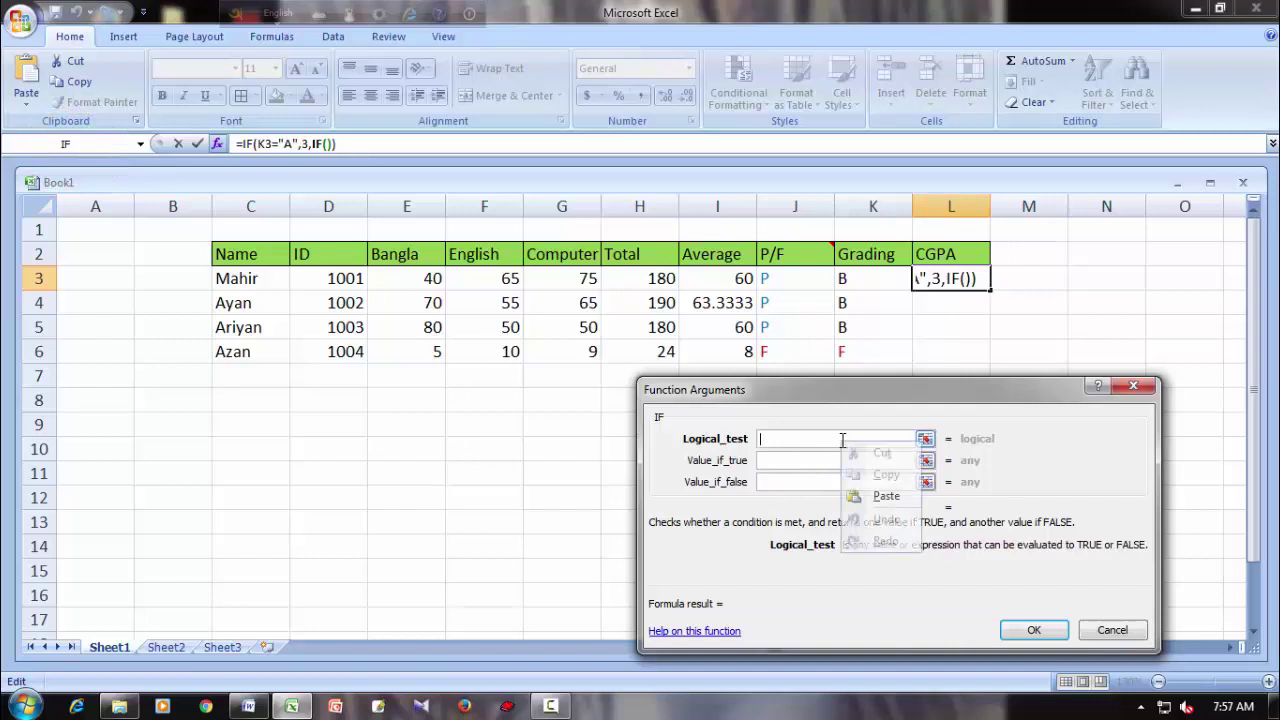
click(870, 494)
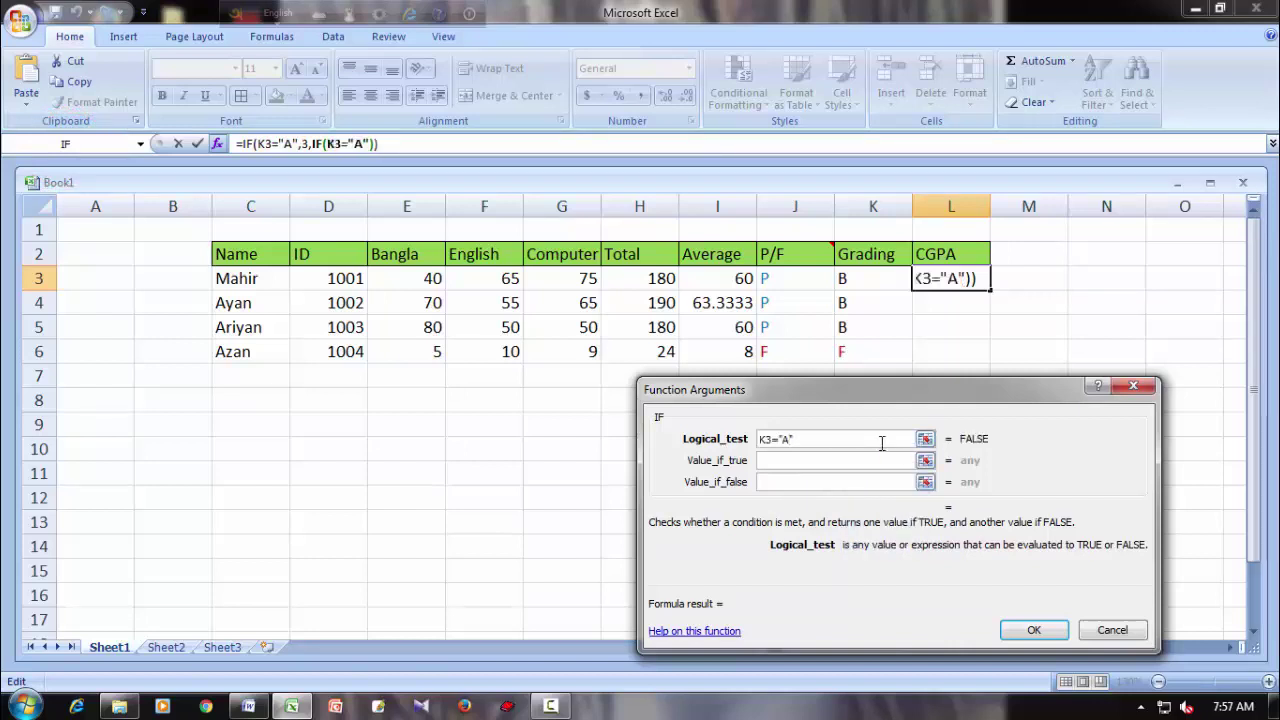
key(Left)
key(BackSpace)
text(B)
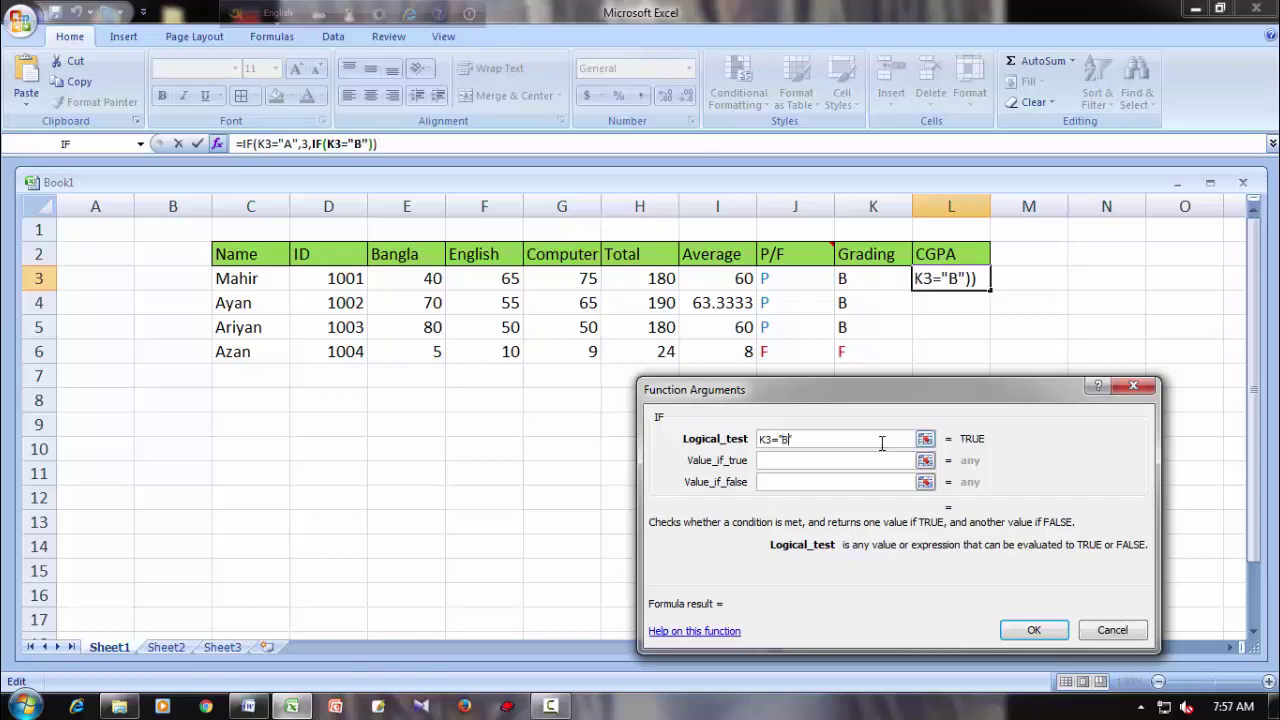
drag(825, 440, 763, 443)
right_click(775, 436)
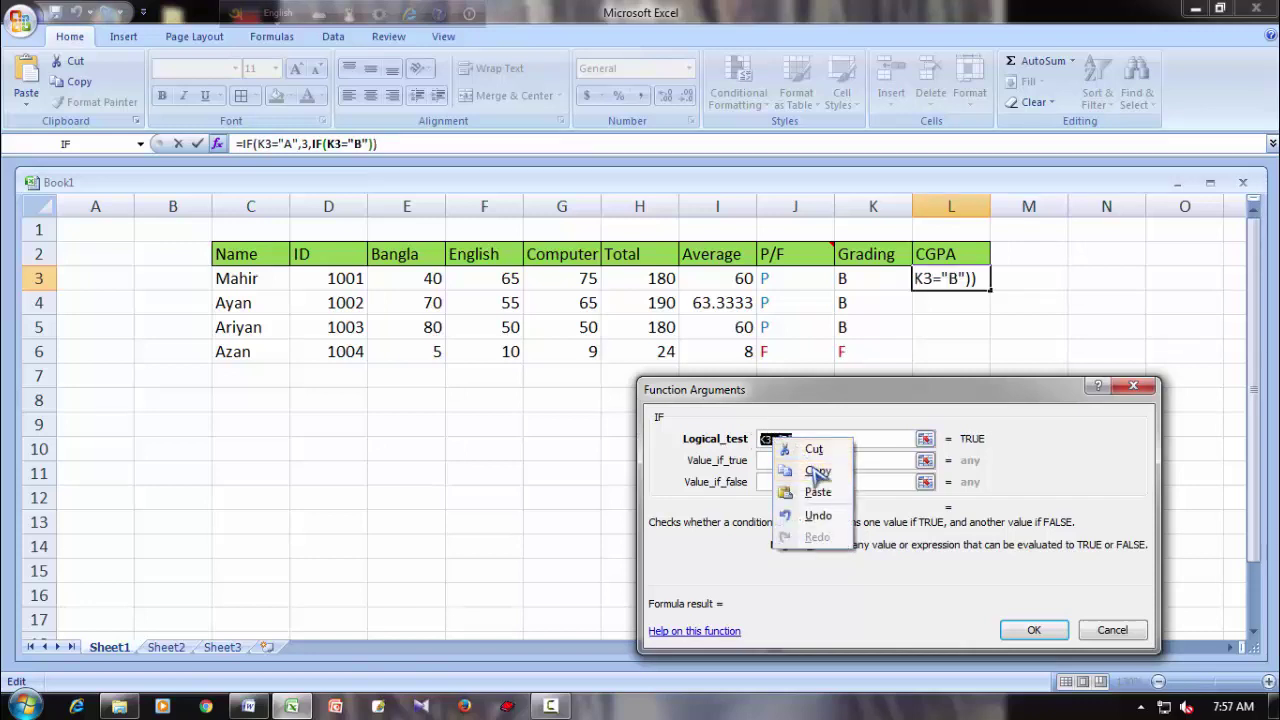
click(814, 464)
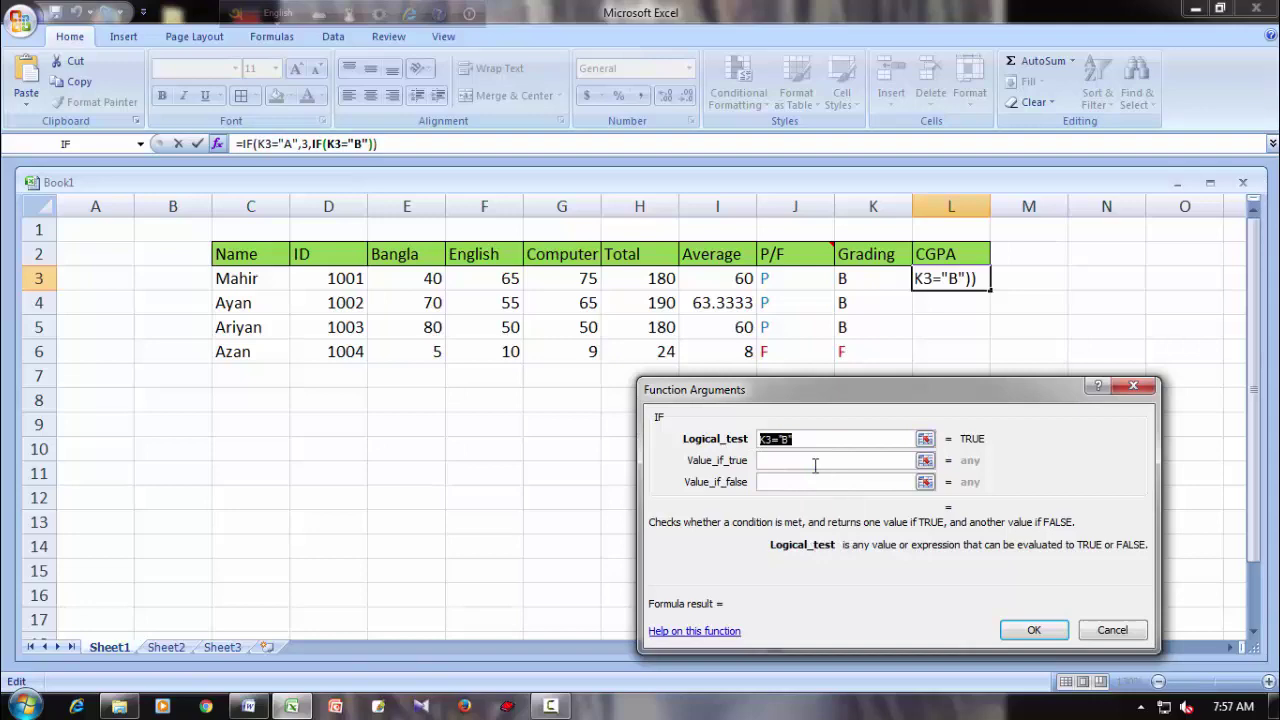
Return 2 for a B grade and nest a third IF as the false result.
click(248, 706)
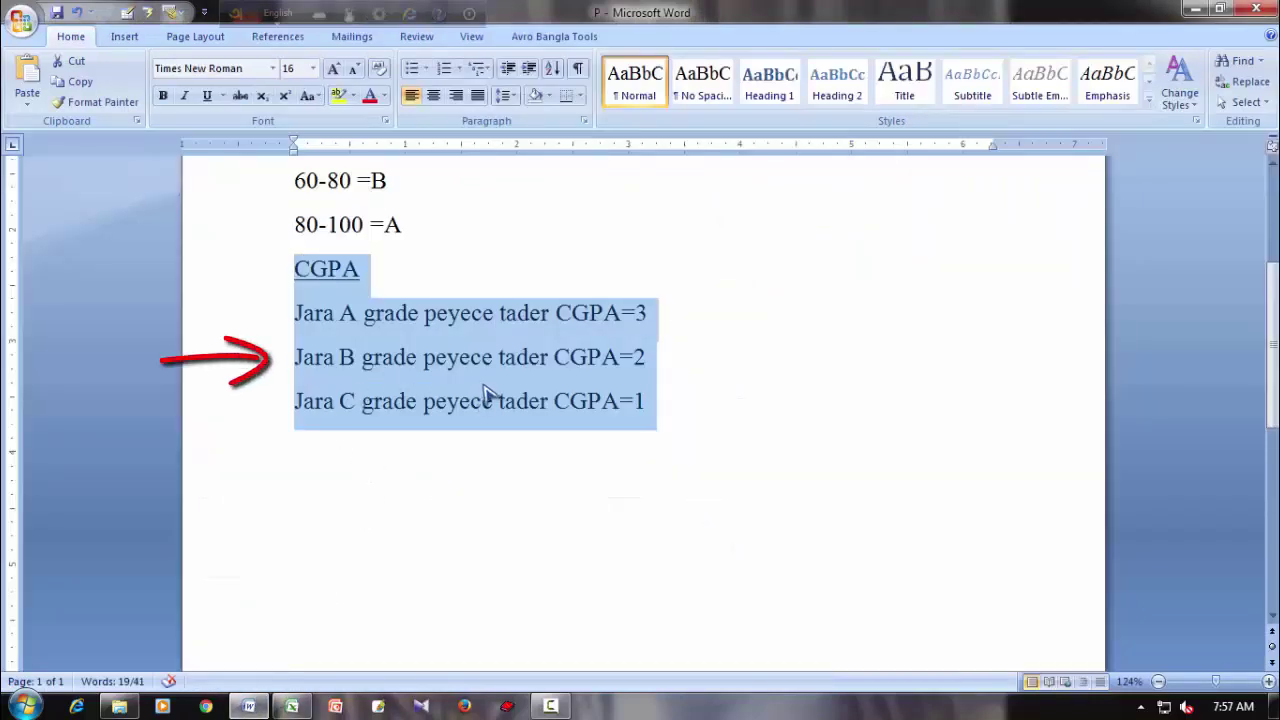
click(1193, 9)
click(778, 462)
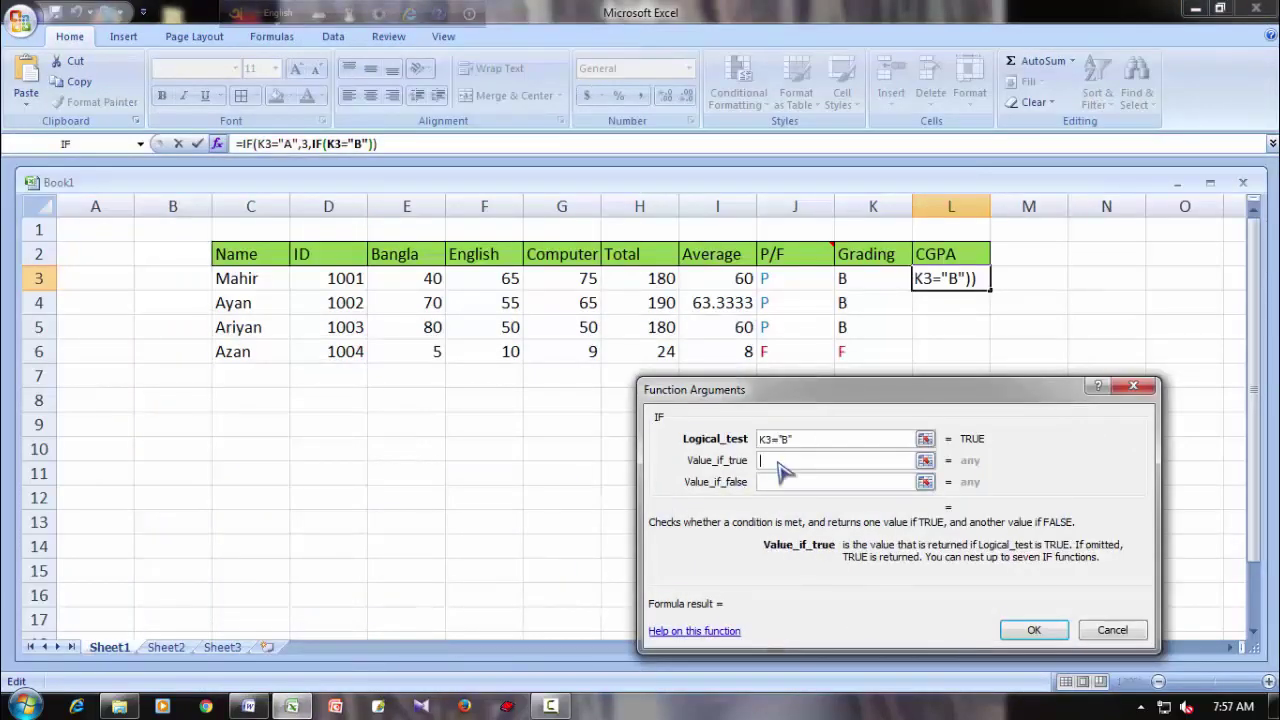
text(2)
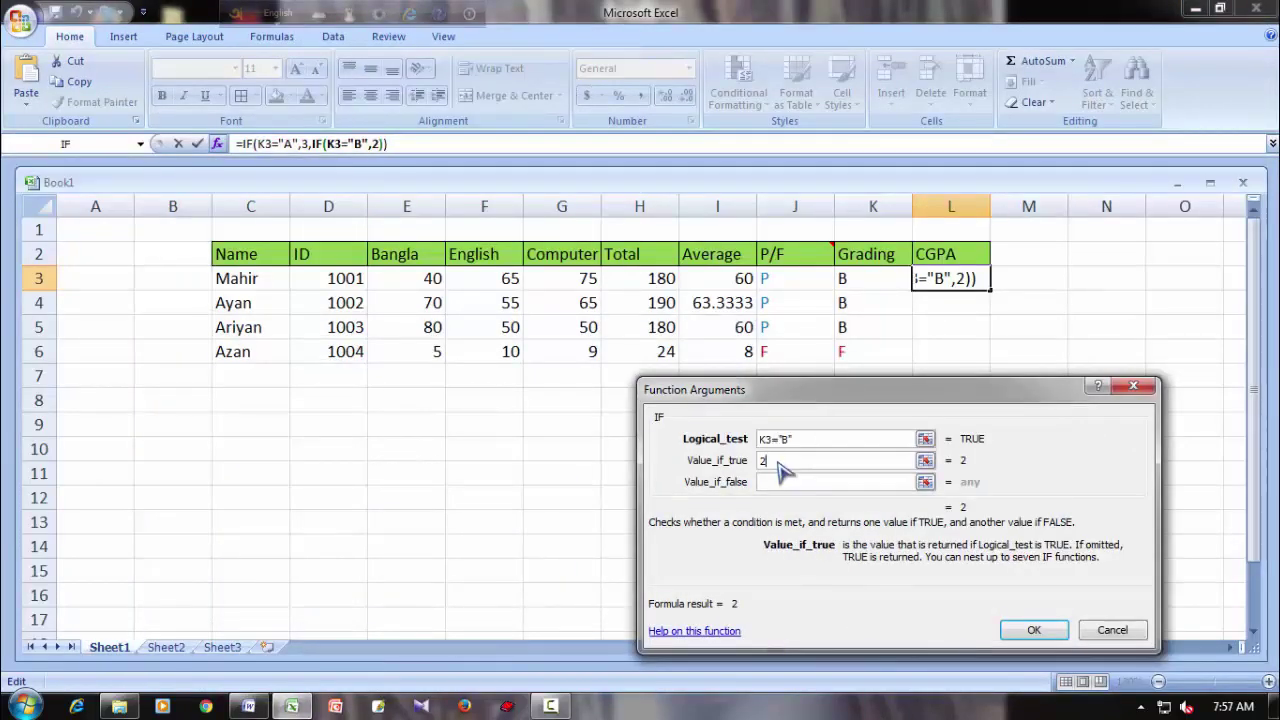
click(780, 484)
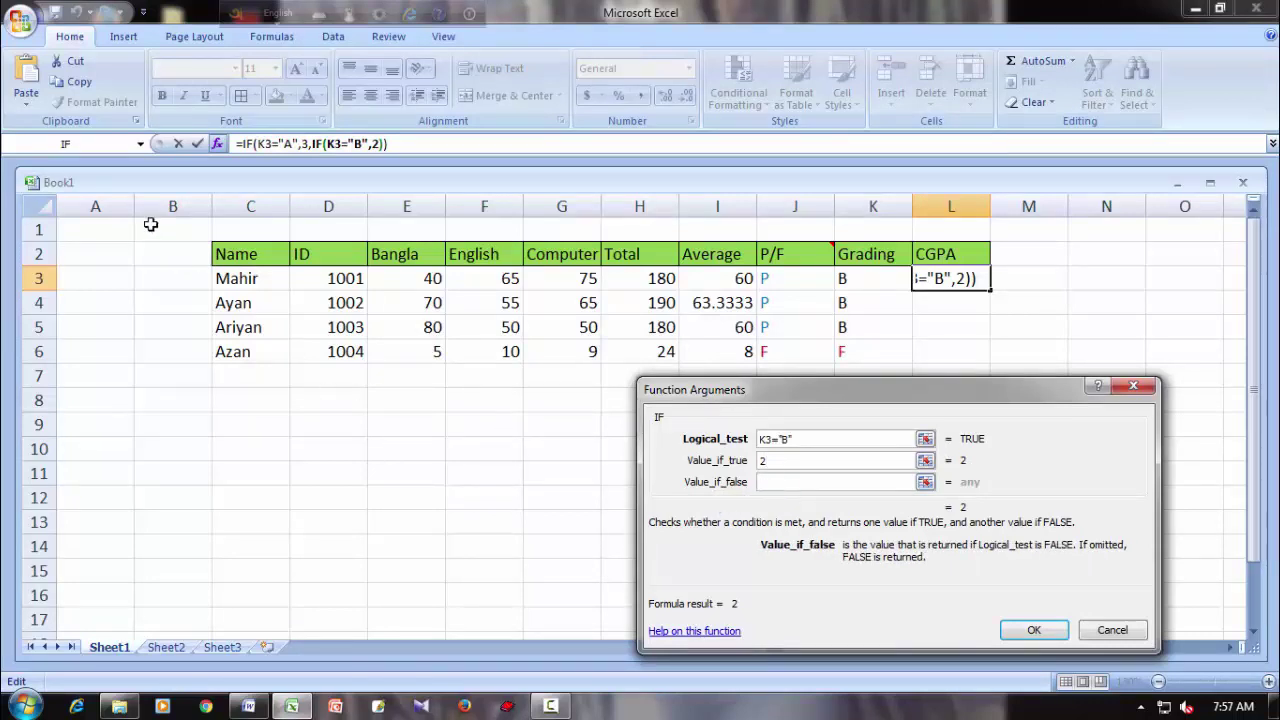
click(68, 143)
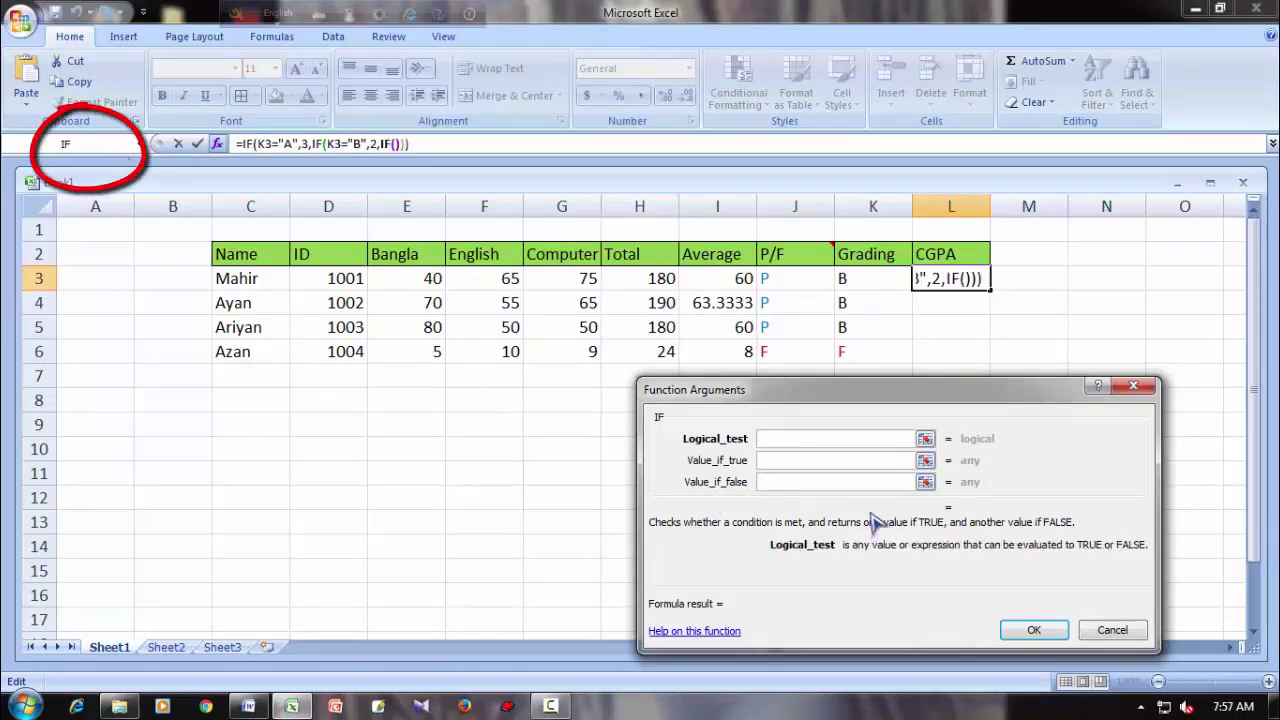
Paste the condition into the third IF and change it to K3="C".
right_click(868, 438)
click(903, 489)
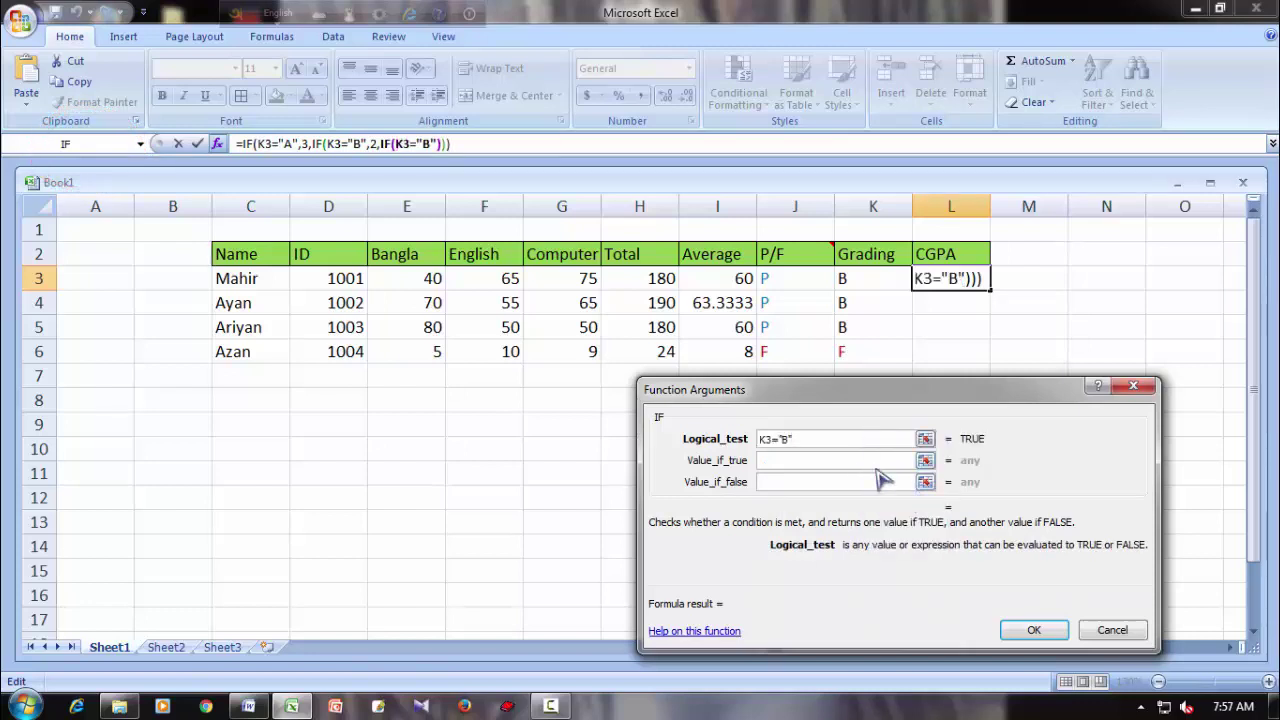
key(BackSpace)
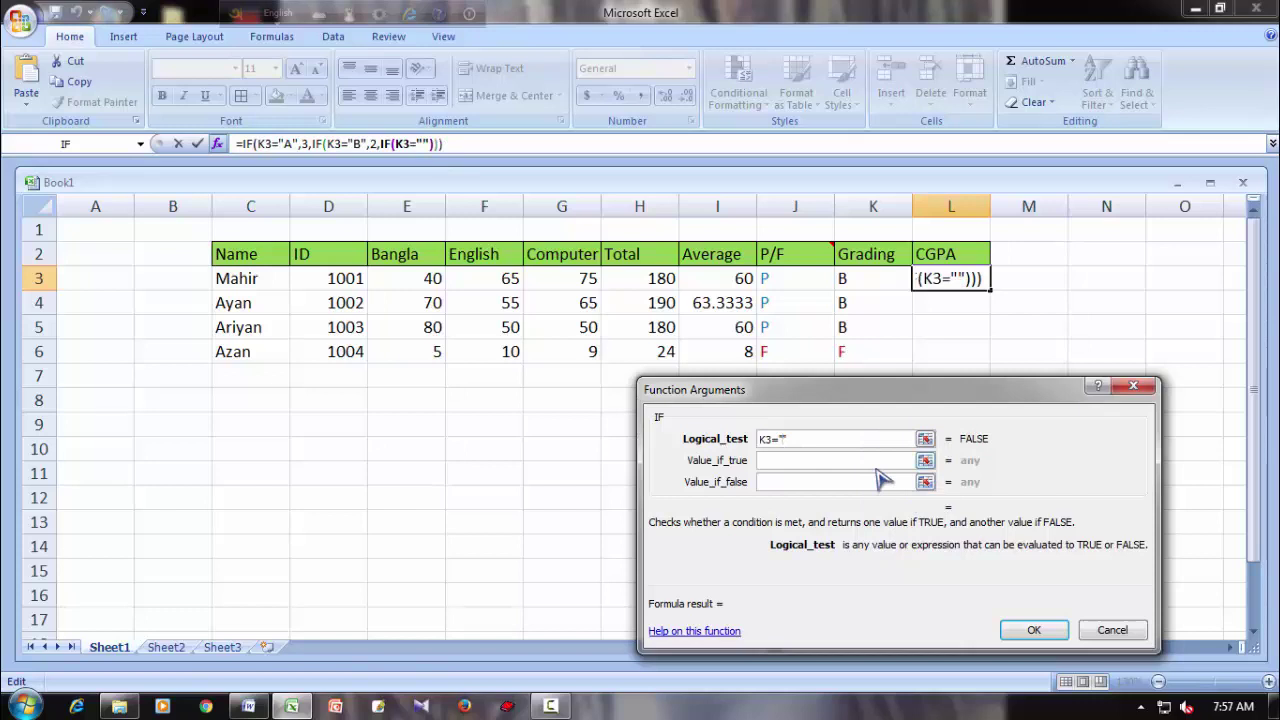
text(C)
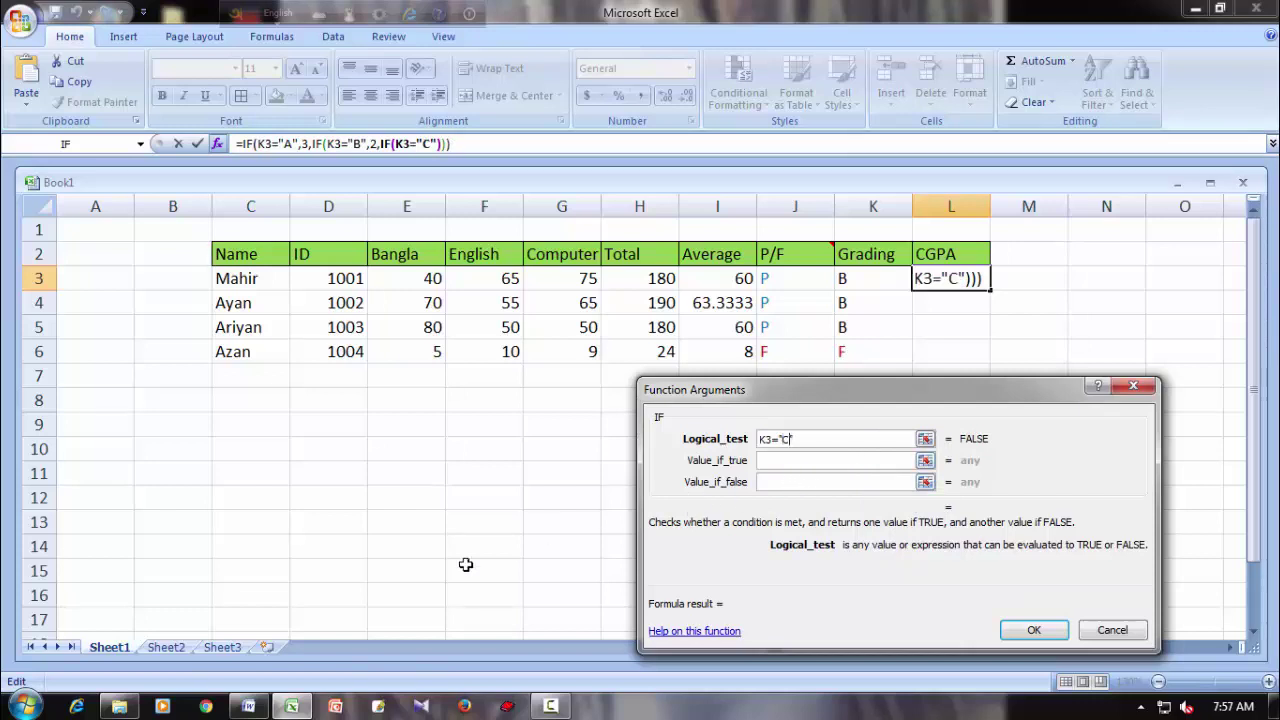
Return 1 for a C grade and 0 otherwise, then confirm the CGPA formula.
click(314, 634)
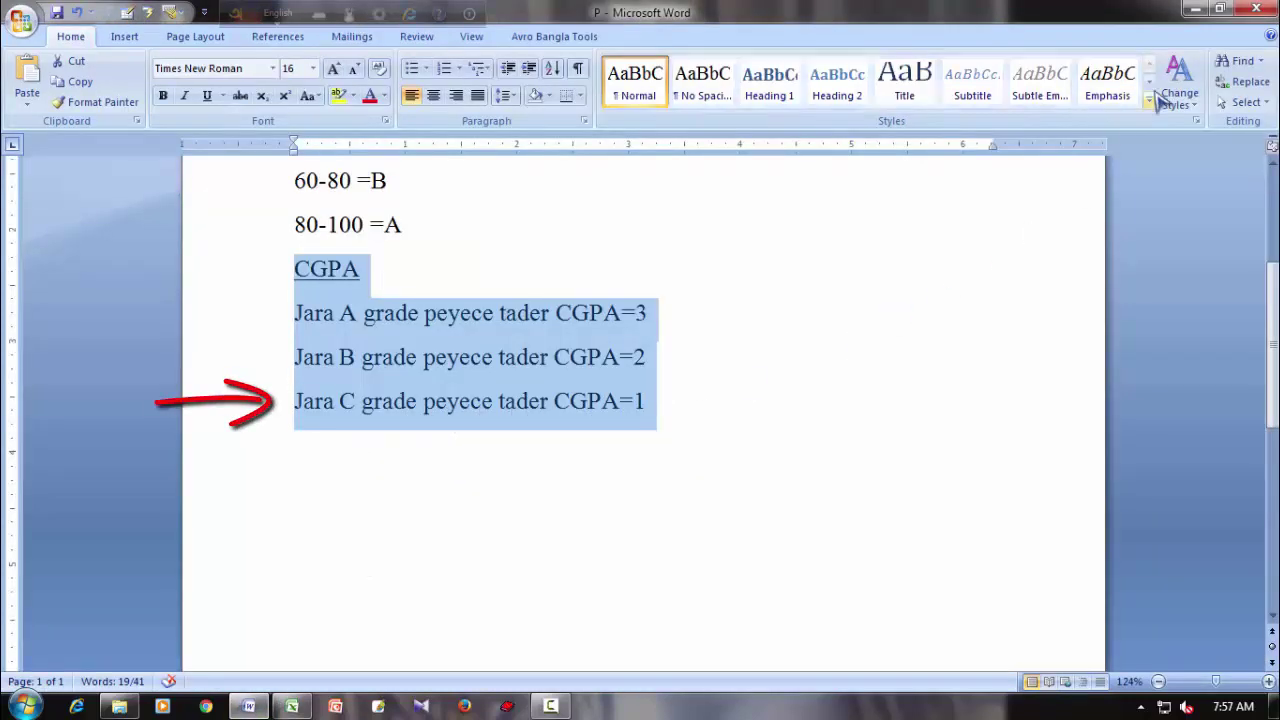
click(1195, 9)
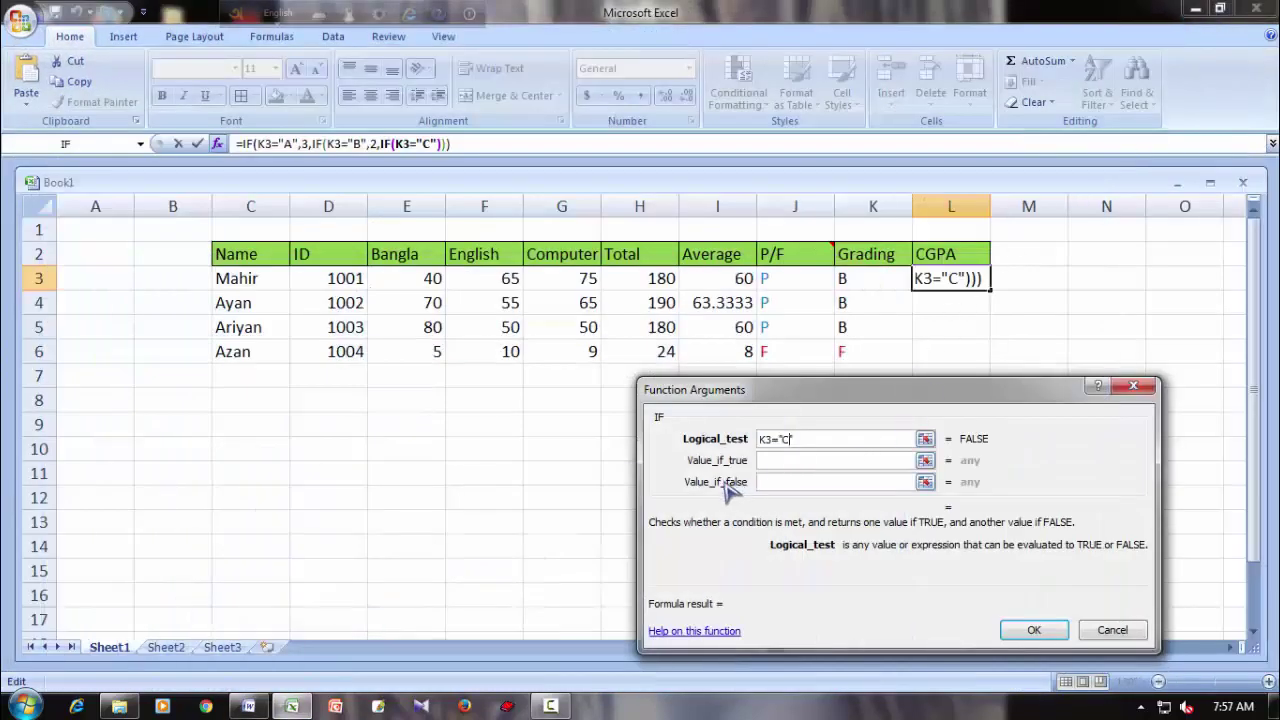
click(777, 461)
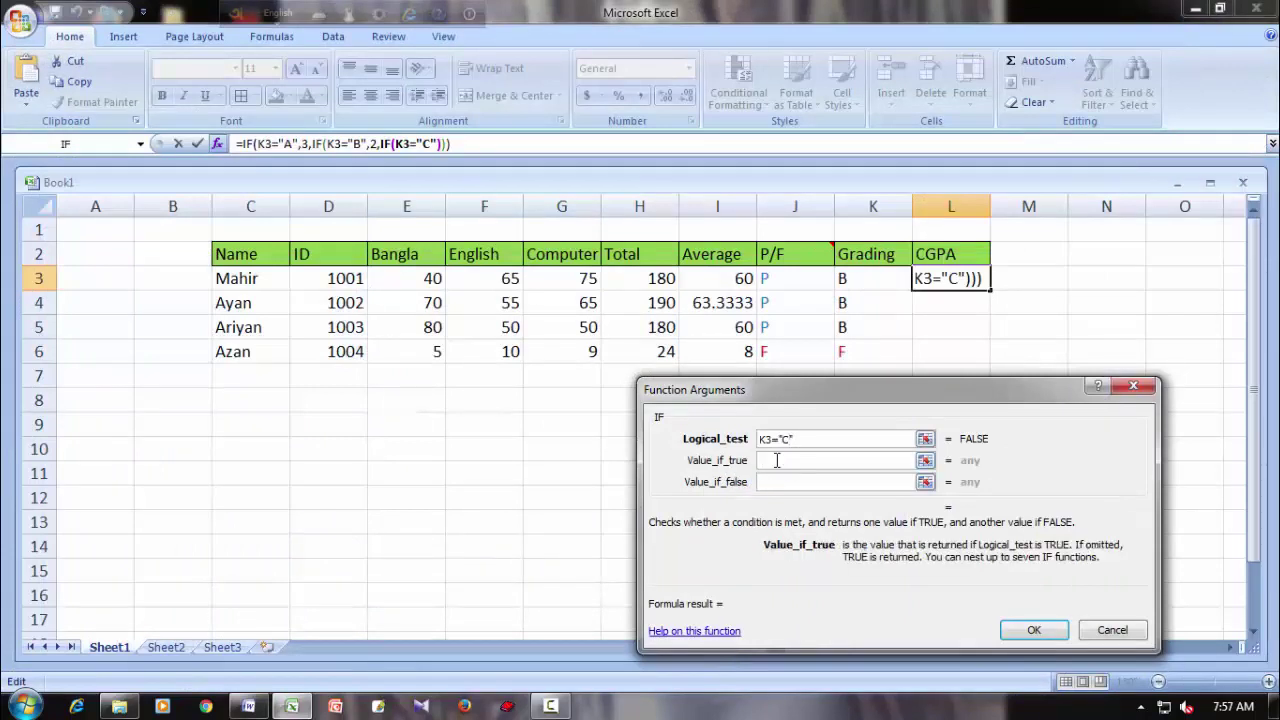
text(1)
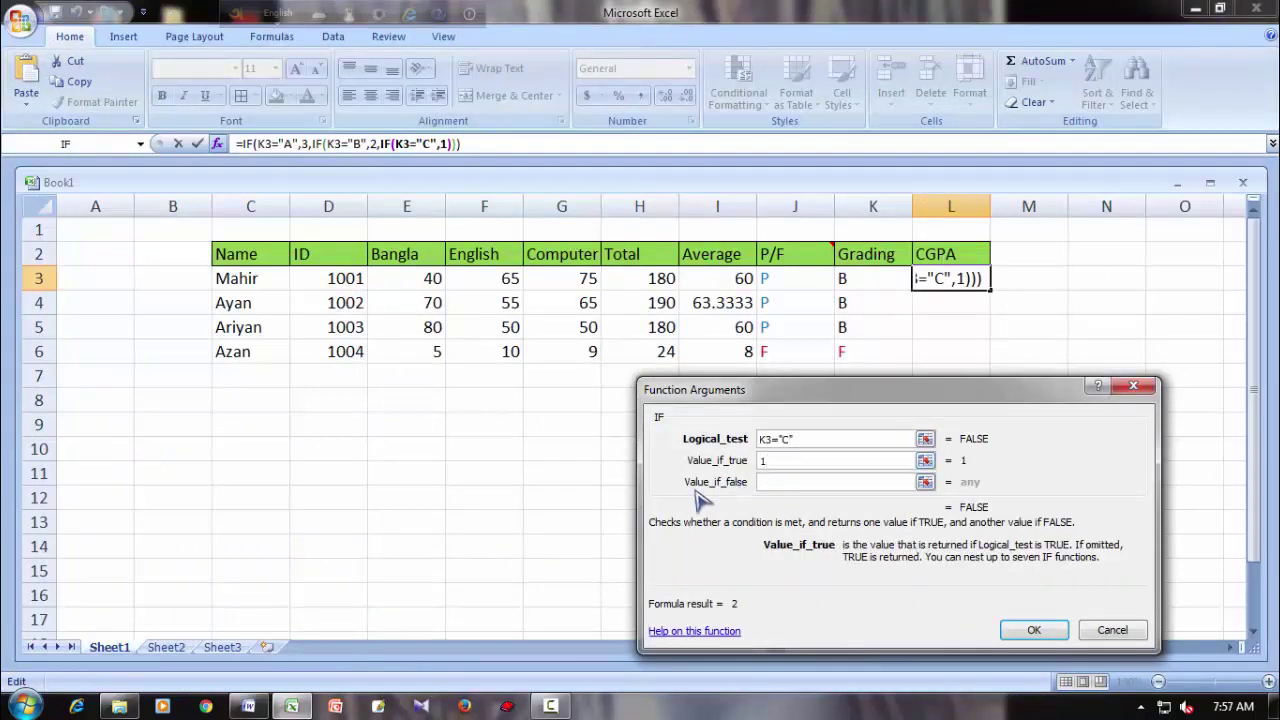
click(766, 481)
text(0)
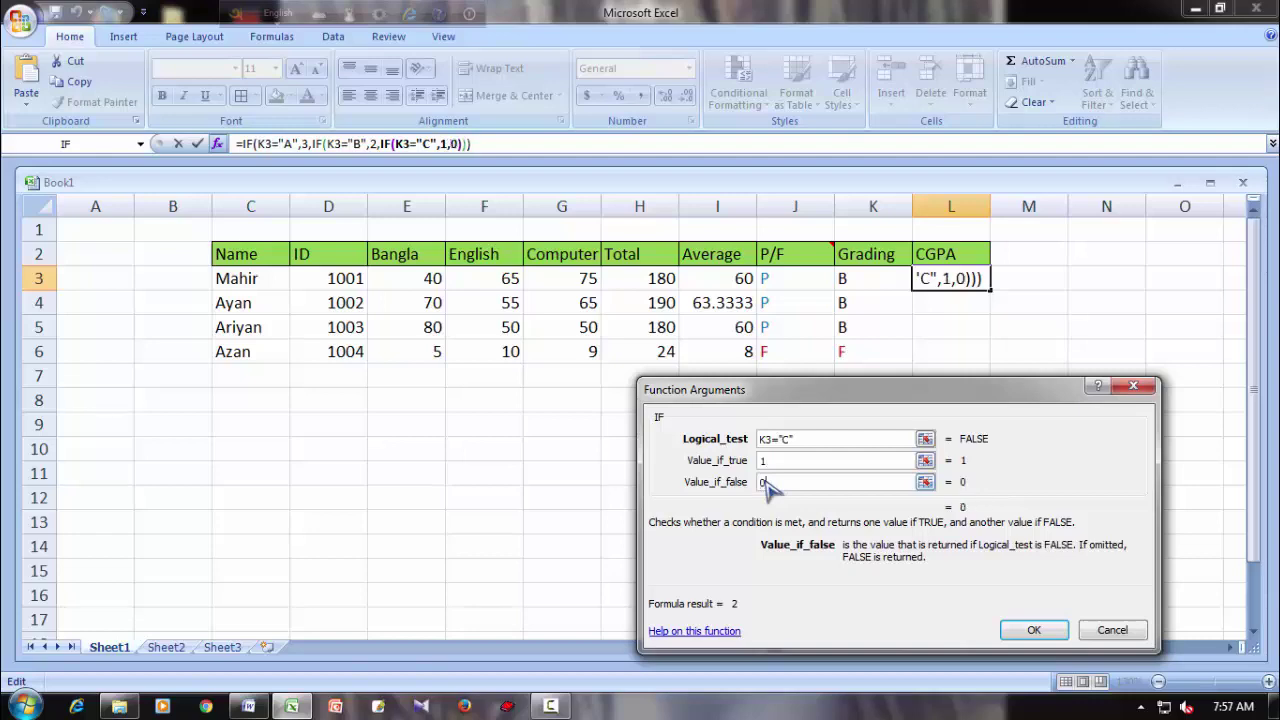
click(1030, 632)
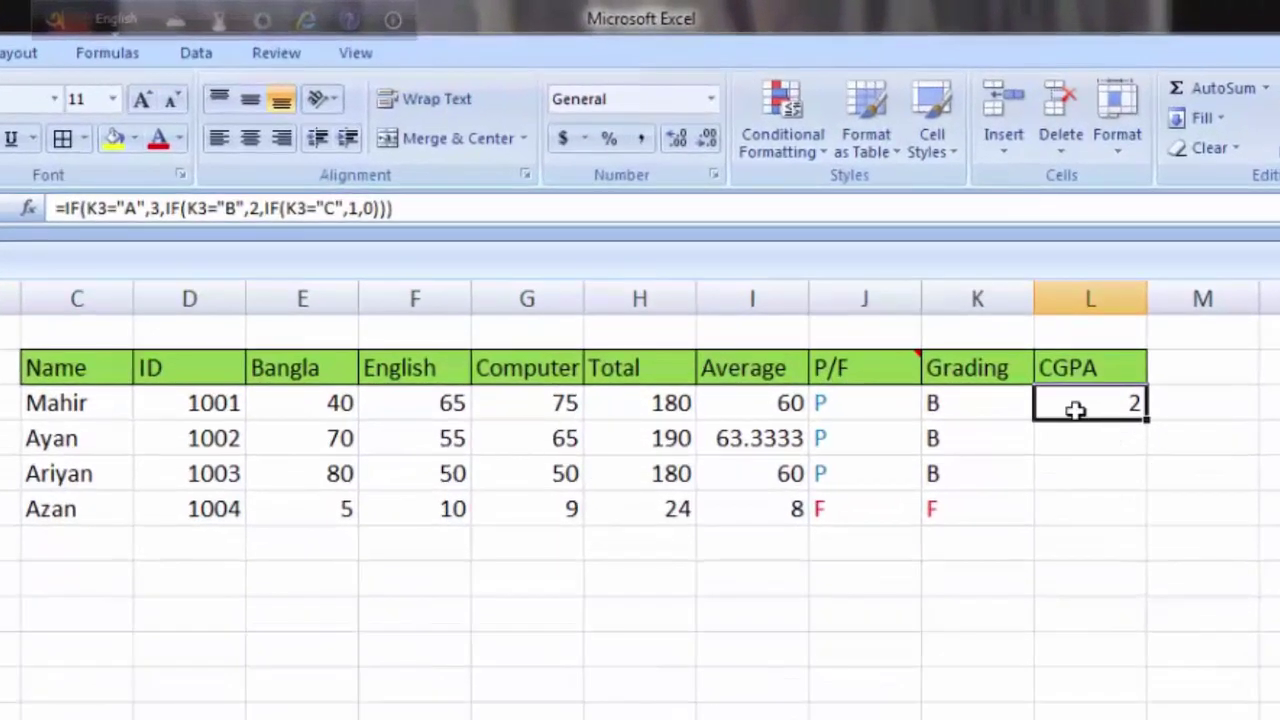
Fill the CGPA formula down to L6 (2, 2, 2, 0) and apply All Borders to C2:L6.
double_click(1145, 422)
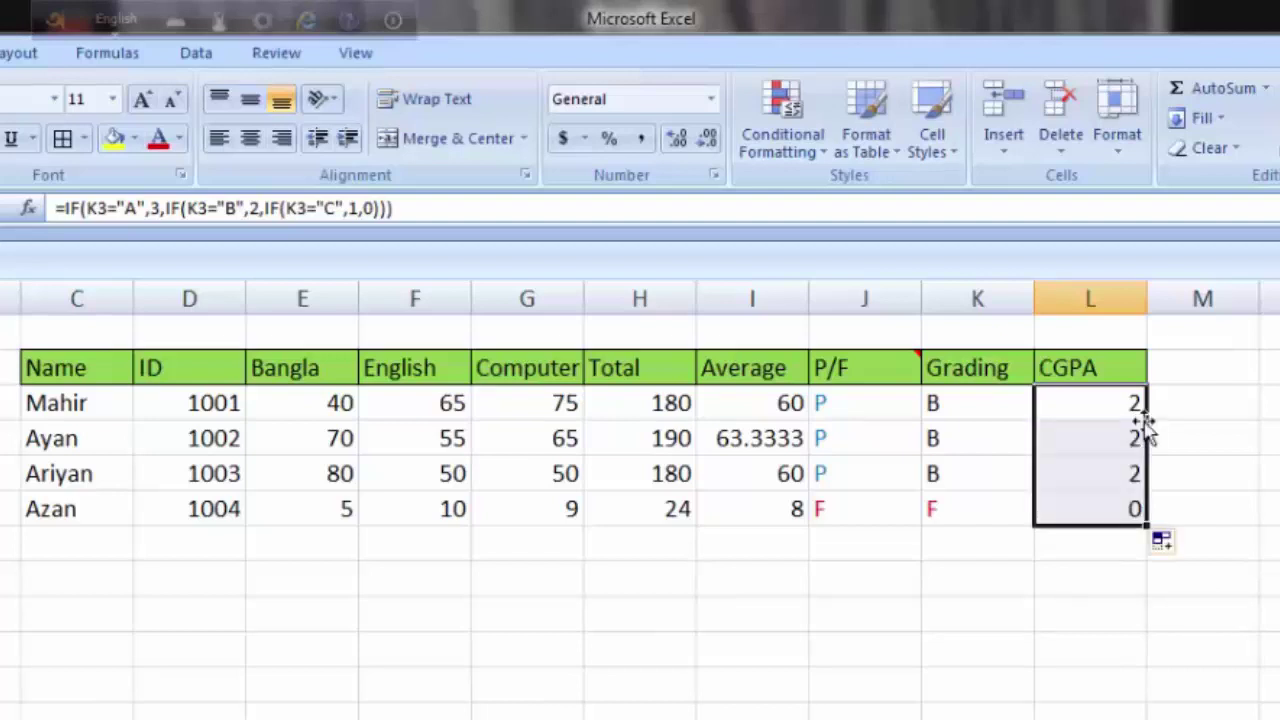
click(1211, 662)
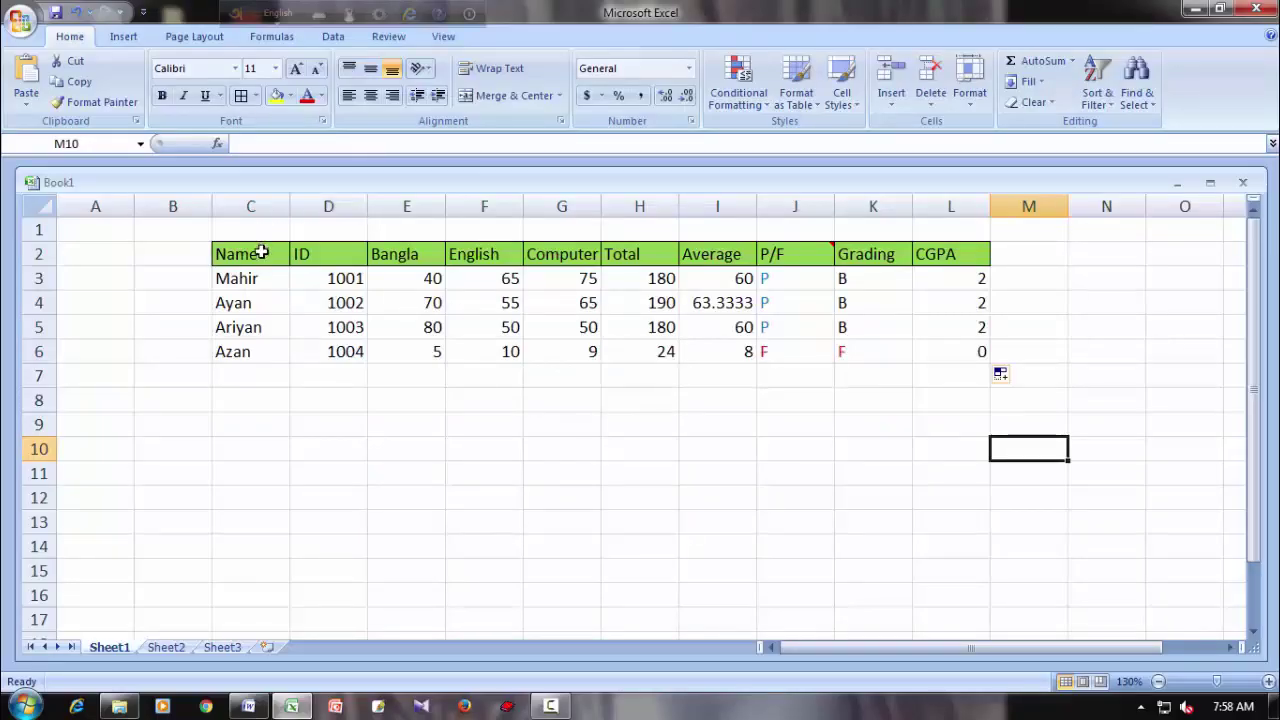
mouse_move(260, 253)
mouse_down()
mouse_move(571, 346)
mouse_move(908, 346)
mouse_up()
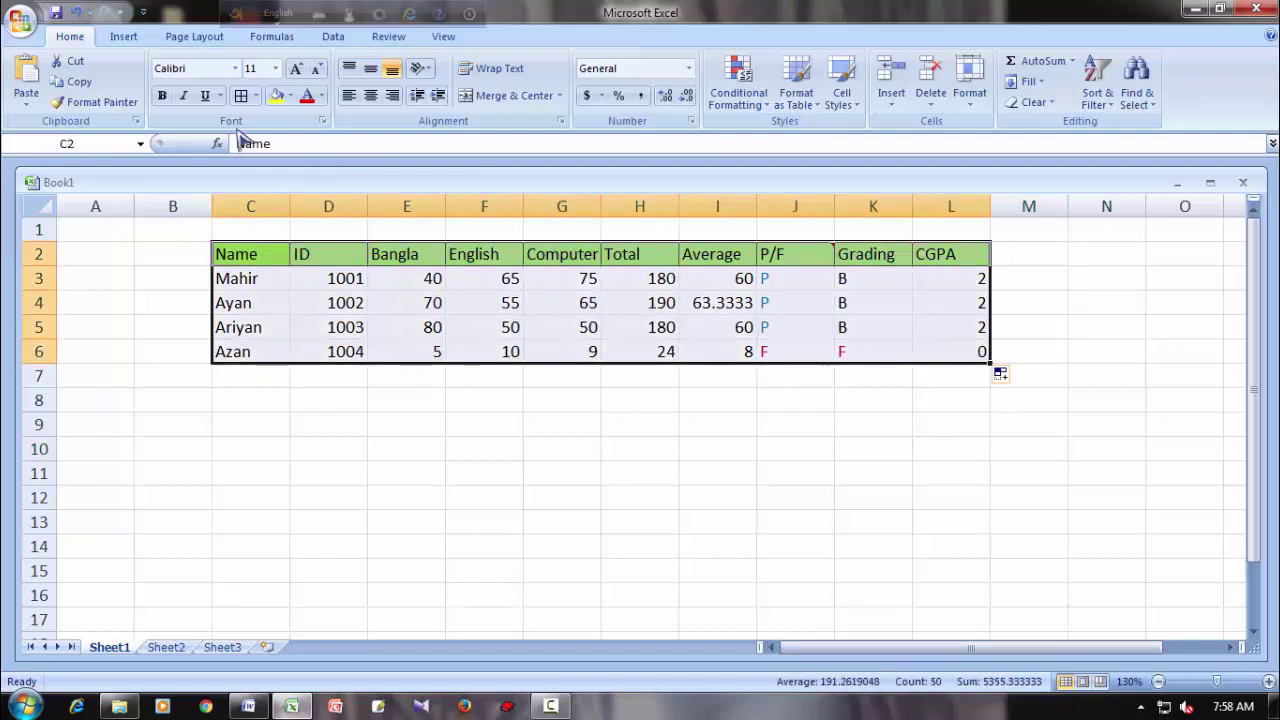
click(257, 96)
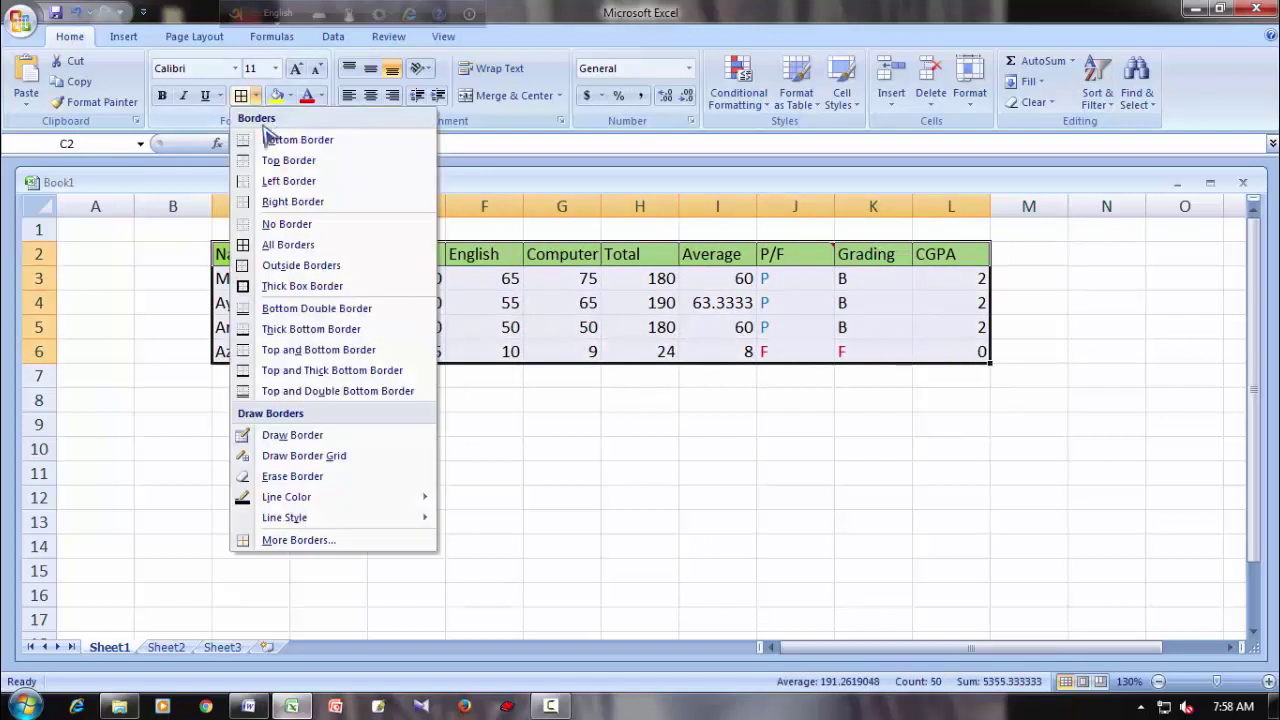
click(300, 247)
click(1042, 380)
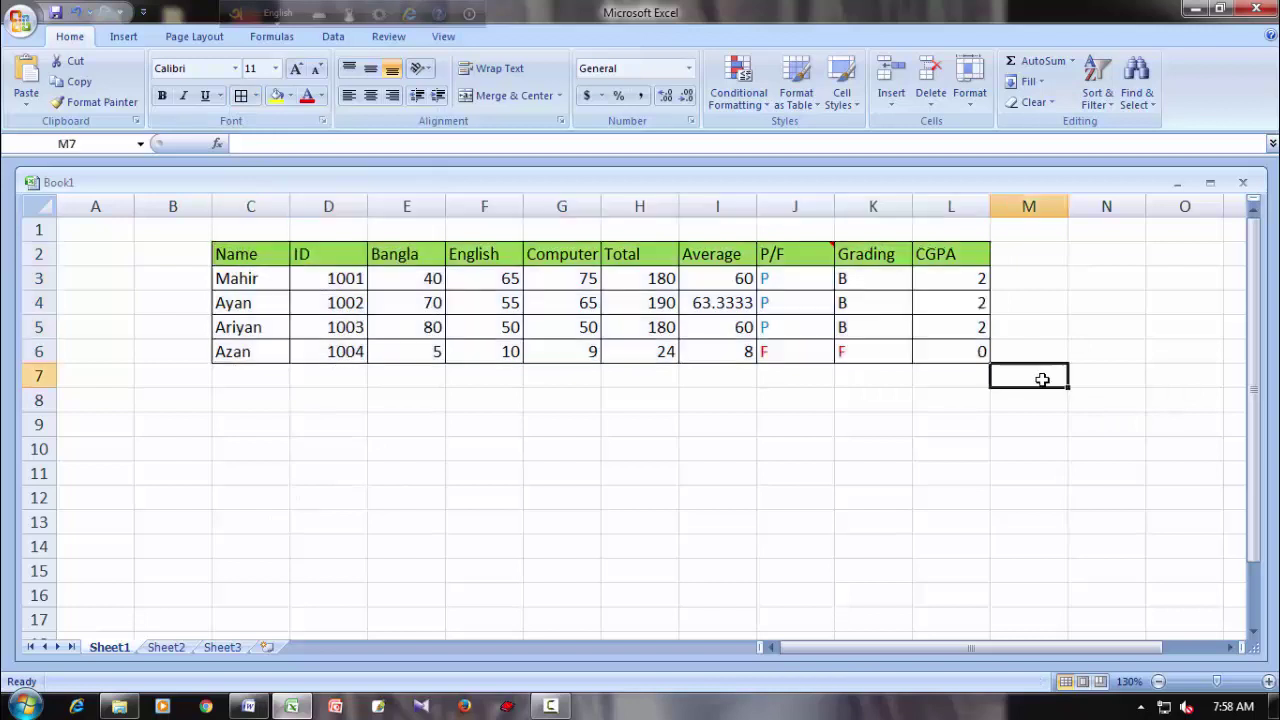